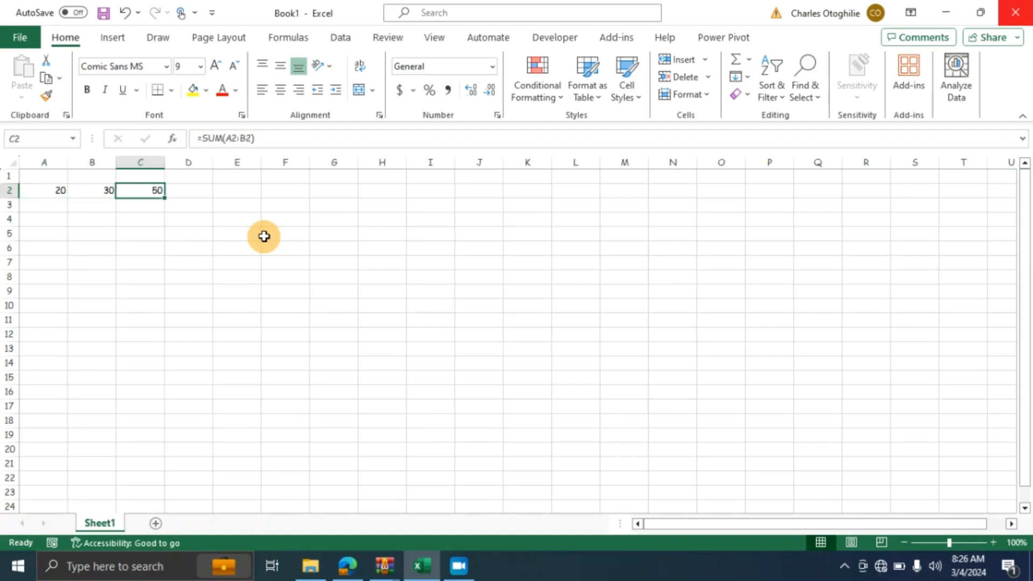
Start ZoomIt's Draw mode over the worksheet and draw an upward arrow below A2 and a vertical straight line below B2
{"action": "key", "text": "Down"}
{"action": "key", "text": "Down"}
{"action": "key", "text": "Down"}
{"action": "key", "text": "Down"}
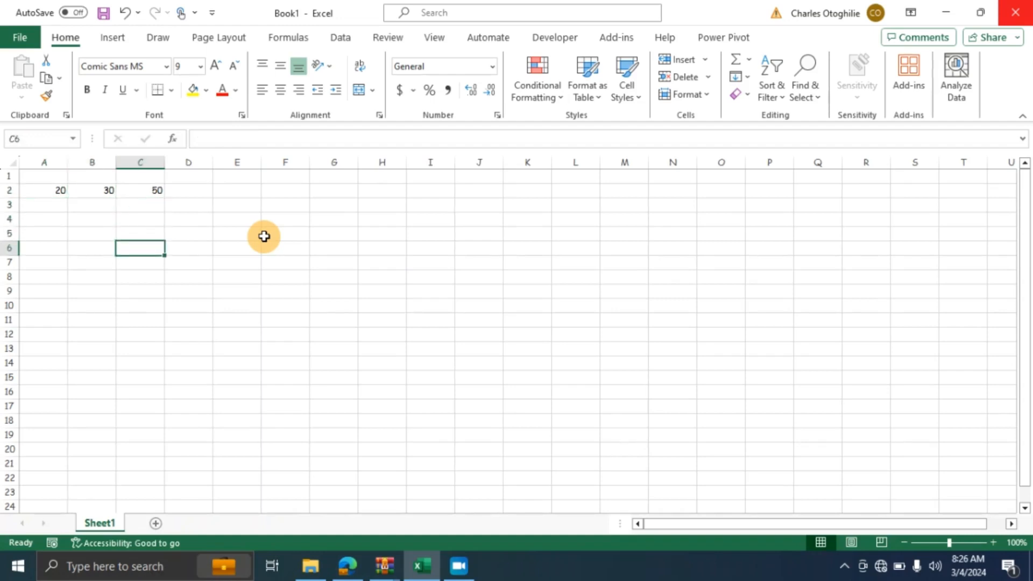
{"action": "left_click", "coordinate": [846, 570]}
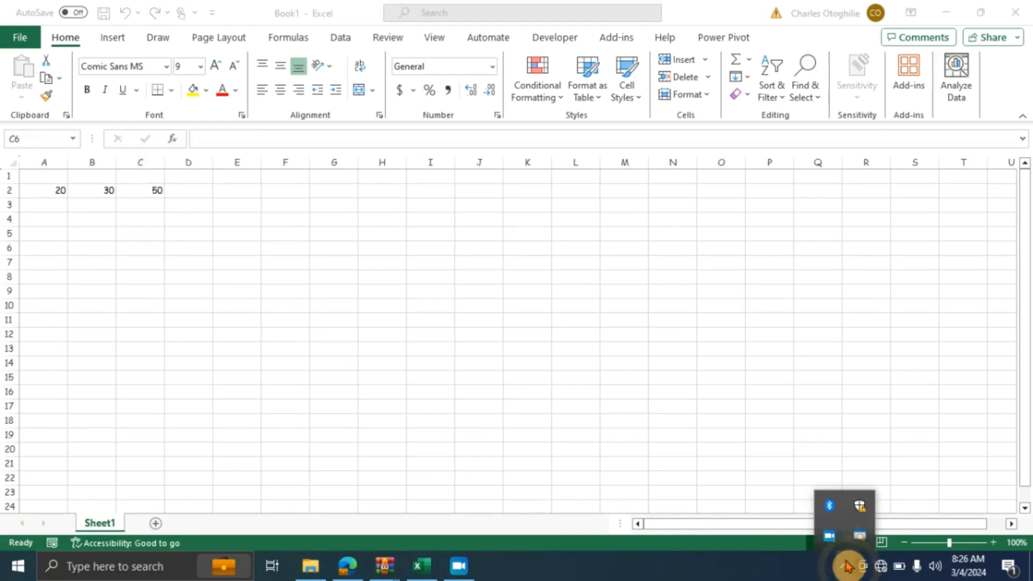
{"action": "right_click", "coordinate": [861, 535]}
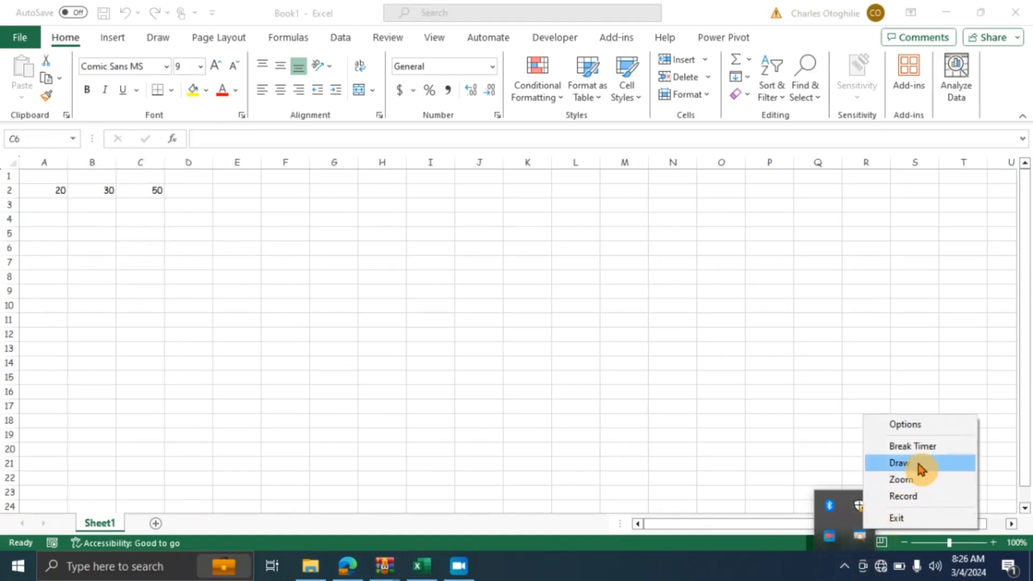
{"action": "left_click", "coordinate": [921, 464]}
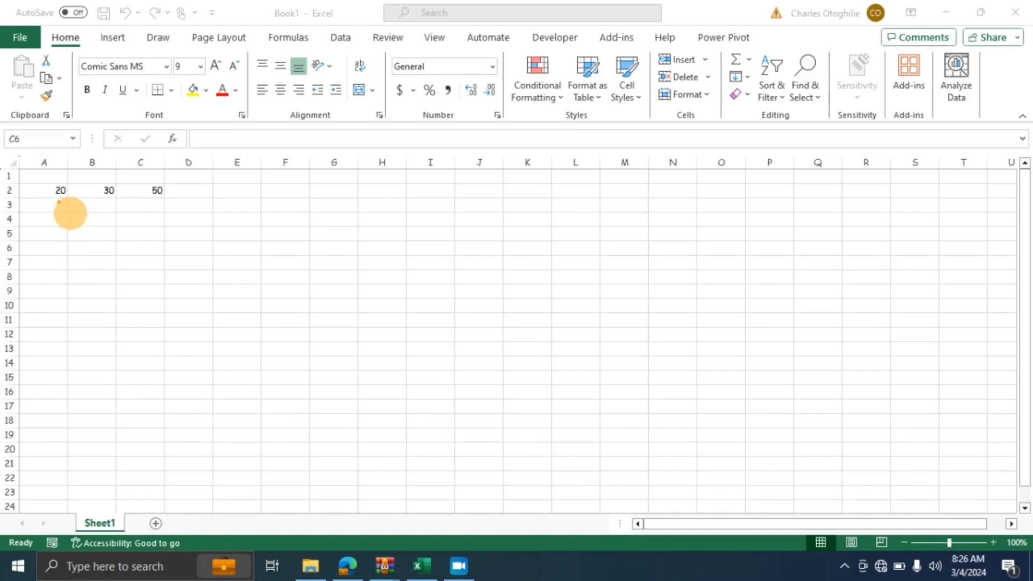
{"action": "left_click_drag", "start_coordinate": [58, 203], "coordinate": [56, 292]}
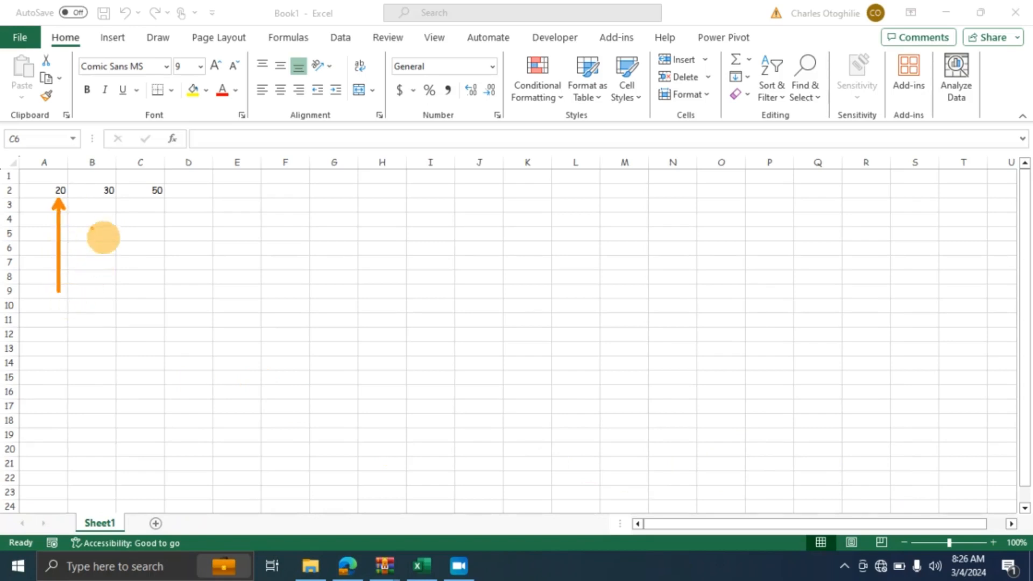
{"action": "left_click_drag", "start_coordinate": [109, 200], "coordinate": [109, 288]}
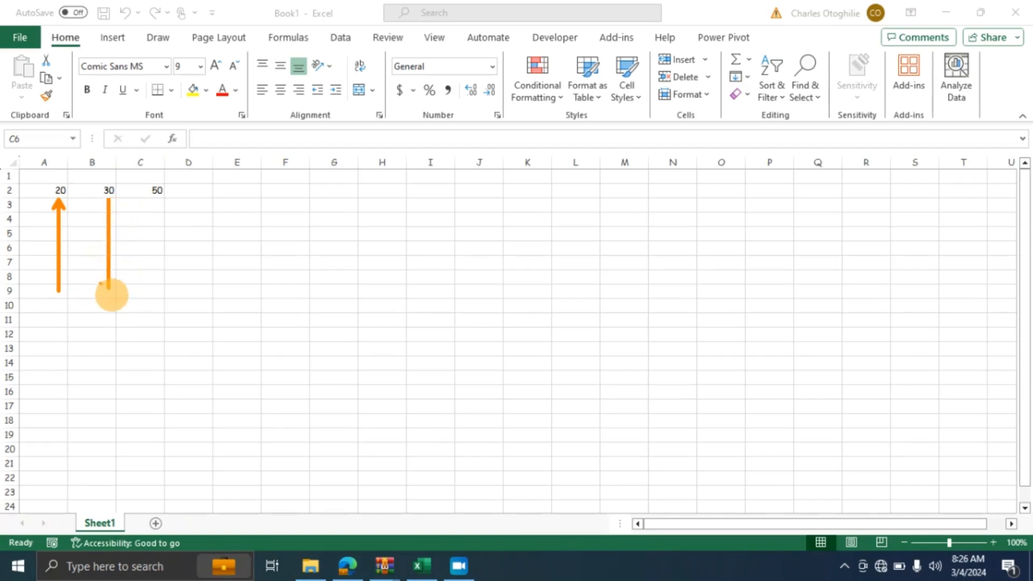
Annotate the sheet with a rectangle around B2:C2, an ellipse below it and the text Zoomit, and exit drawing mode
{"action": "mouse_move", "coordinate": [89, 178]}
{"action": "left_mouse_down"}
{"action": "mouse_move", "coordinate": [170, 178]}
{"action": "mouse_move", "coordinate": [179, 200]}
{"action": "left_mouse_up"}
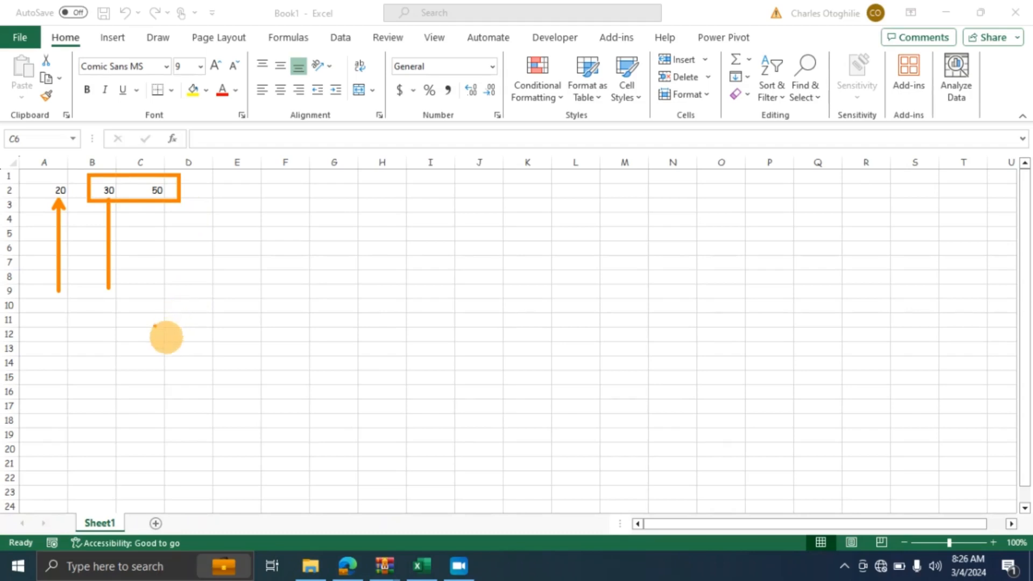
{"action": "mouse_move", "coordinate": [159, 230]}
{"action": "left_mouse_down"}
{"action": "mouse_move", "coordinate": [236, 266]}
{"action": "mouse_move", "coordinate": [234, 317]}
{"action": "mouse_move", "coordinate": [252, 332]}
{"action": "left_mouse_up"}
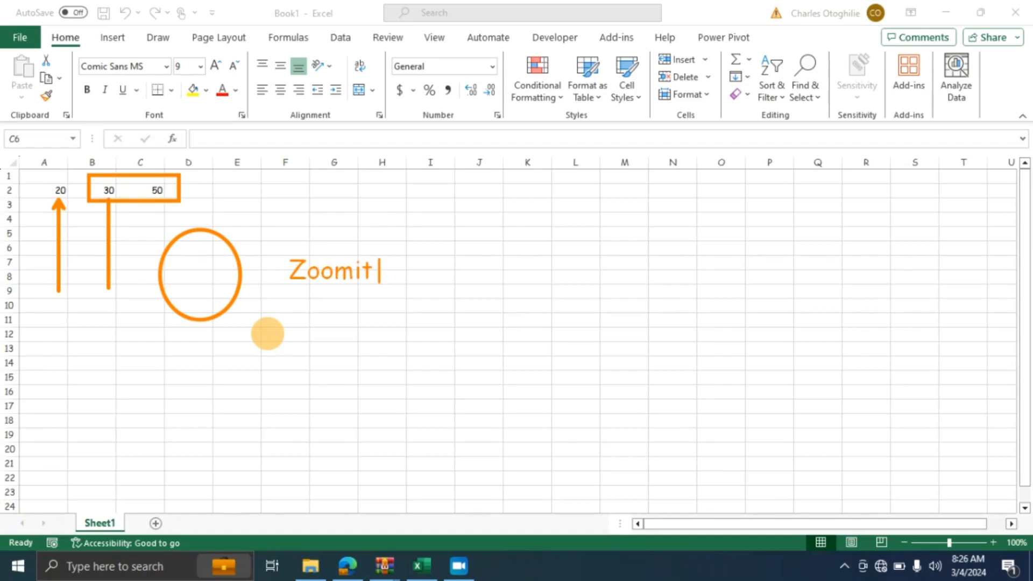
{"action": "key", "text": "Escape"}
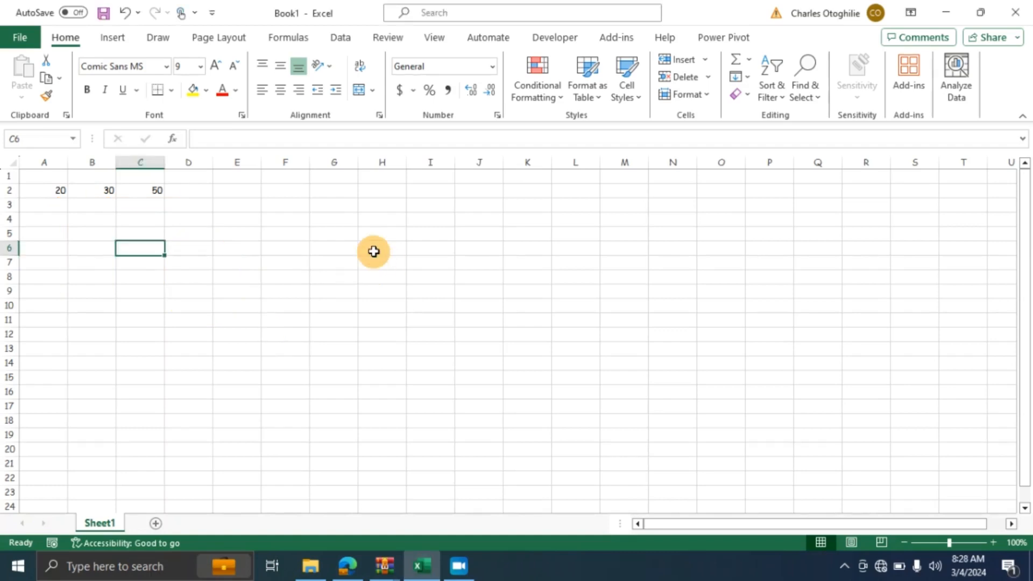
{"action": "left_click", "coordinate": [367, 291]}
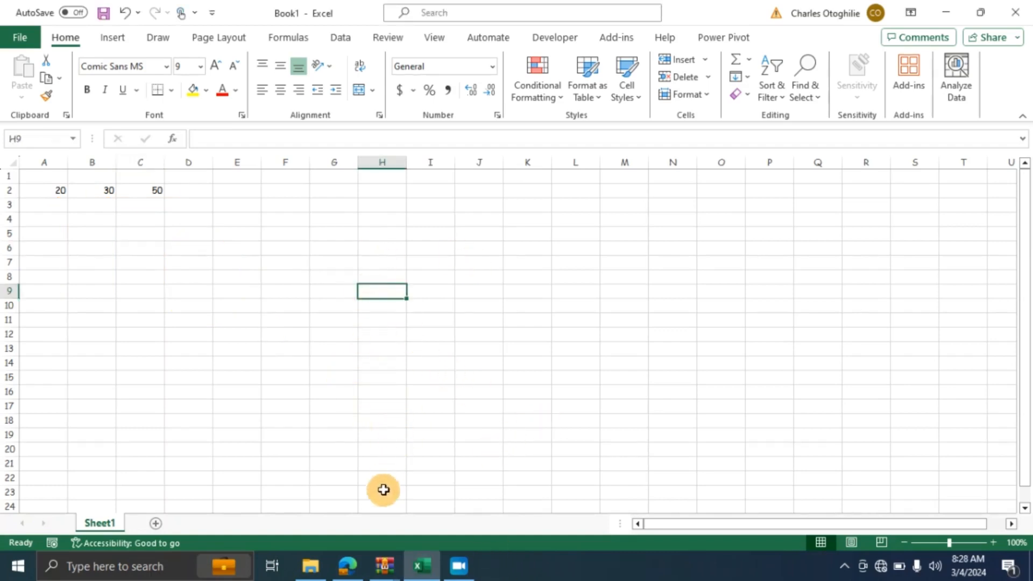
Switch to Microsoft Edge and review the download link and demo animation on the ZoomIt Sysinternals page
{"action": "left_click", "coordinate": [349, 568]}
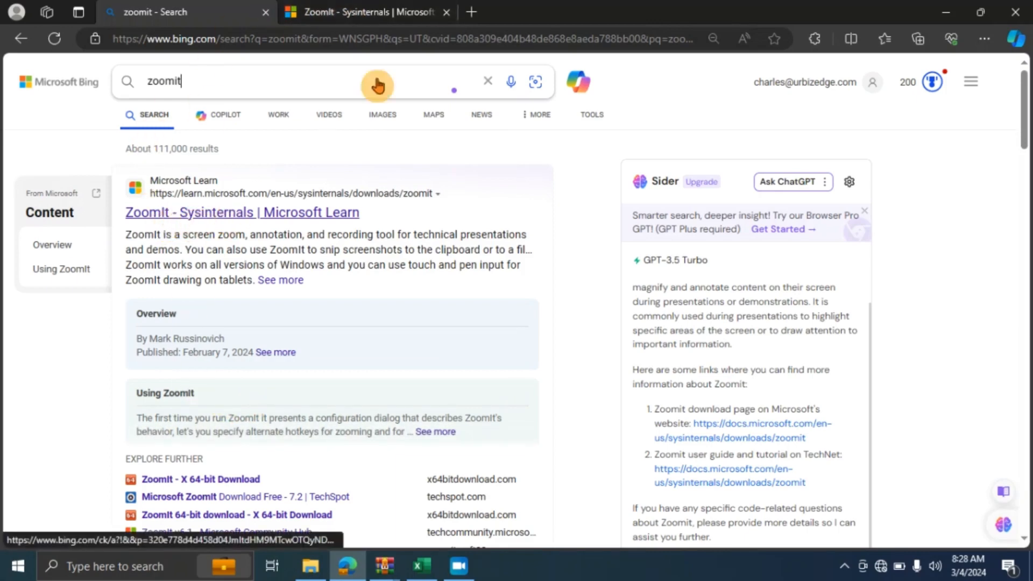
{"action": "left_click", "coordinate": [358, 25]}
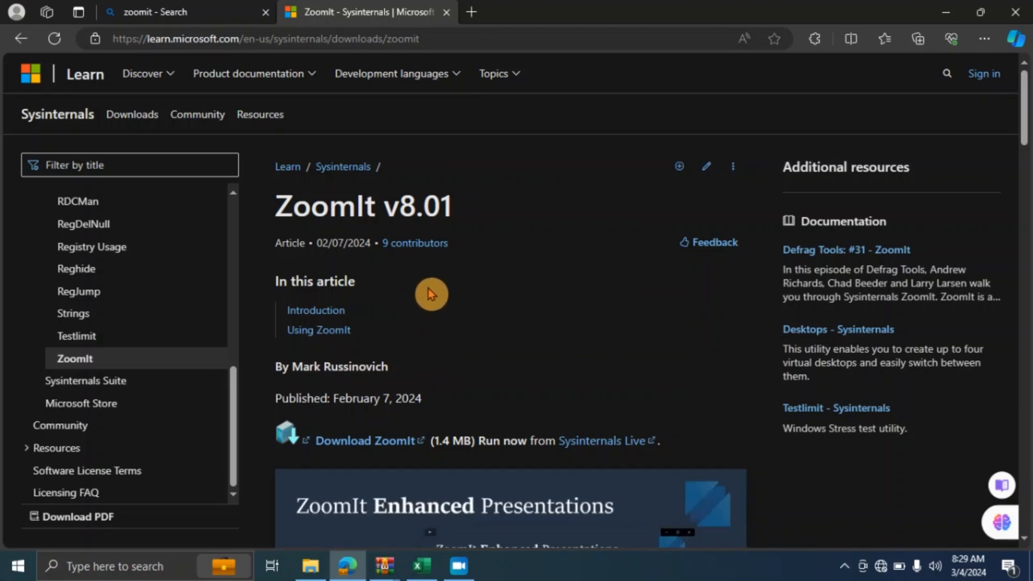
{"action": "scroll", "coordinate": [429, 294], "scroll_direction": "down", "scroll_amount": 3}
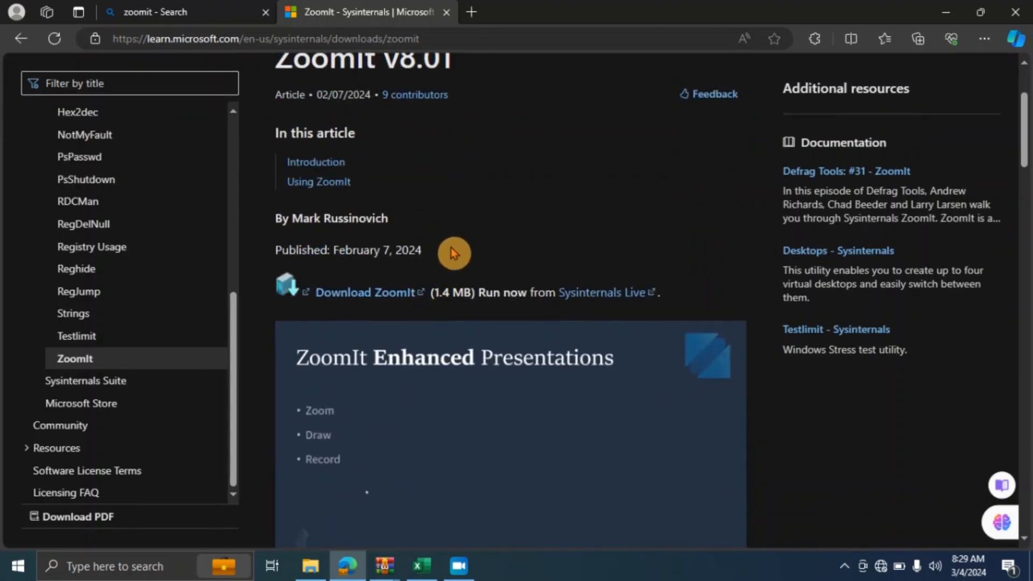
{"action": "scroll", "coordinate": [445, 276], "scroll_direction": "down", "scroll_amount": 1}
{"action": "scroll", "coordinate": [444, 276], "scroll_direction": "down", "scroll_amount": 1}
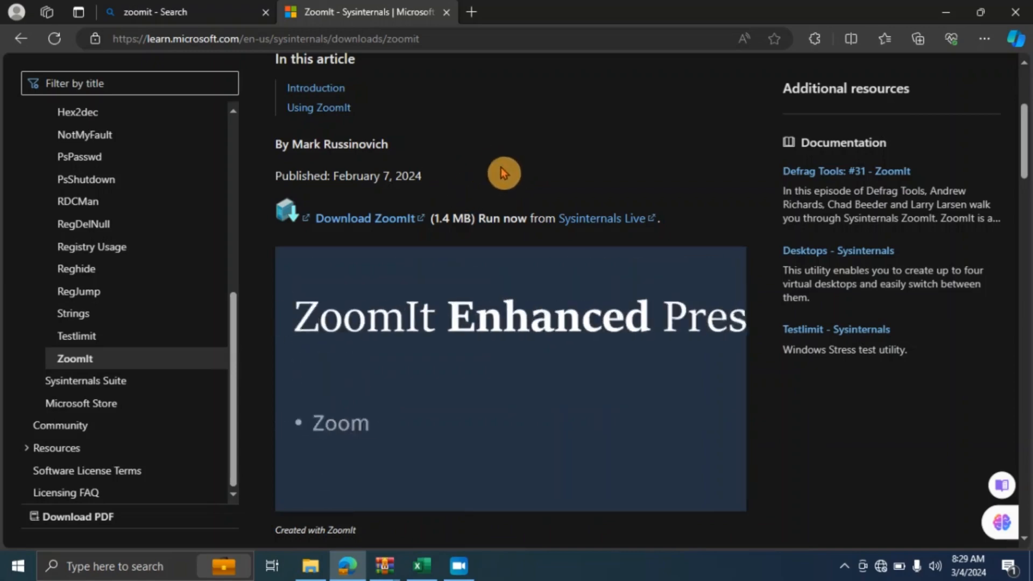
{"action": "scroll", "coordinate": [397, 260], "scroll_direction": "down", "scroll_amount": 3}
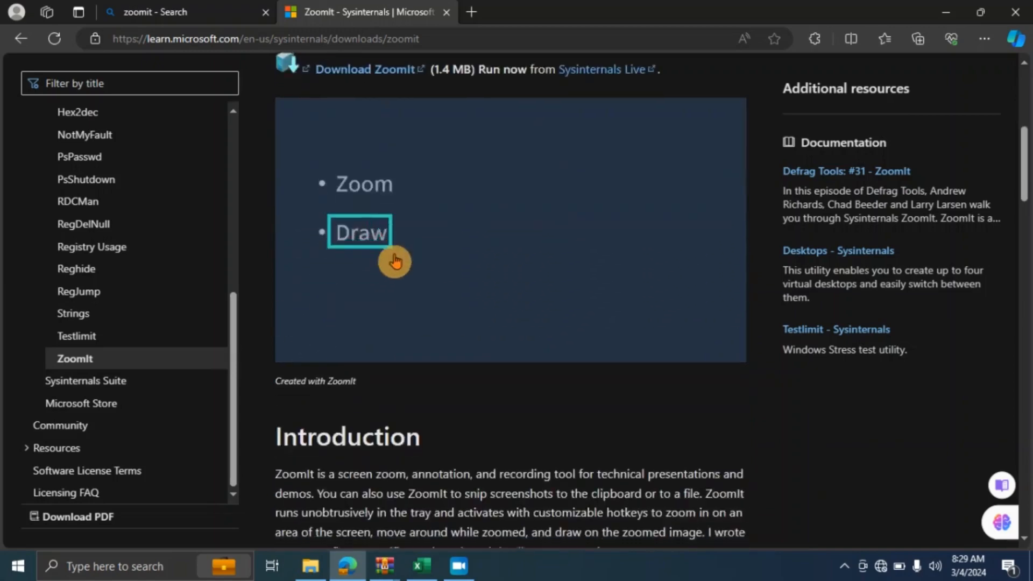
{"action": "scroll", "coordinate": [392, 258], "scroll_direction": "up", "scroll_amount": 1}
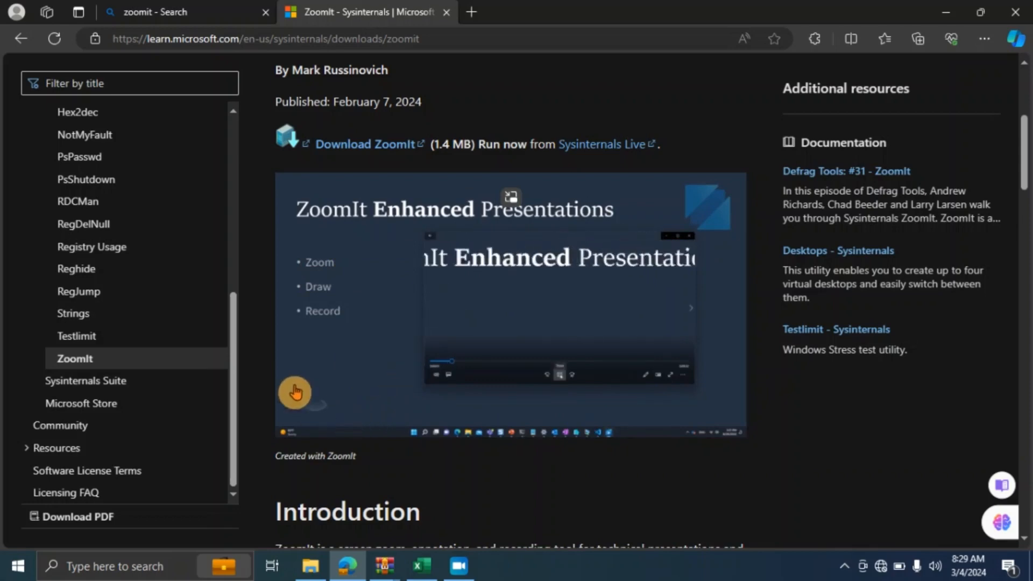
{"action": "scroll", "coordinate": [293, 452], "scroll_direction": "up", "scroll_amount": 1}
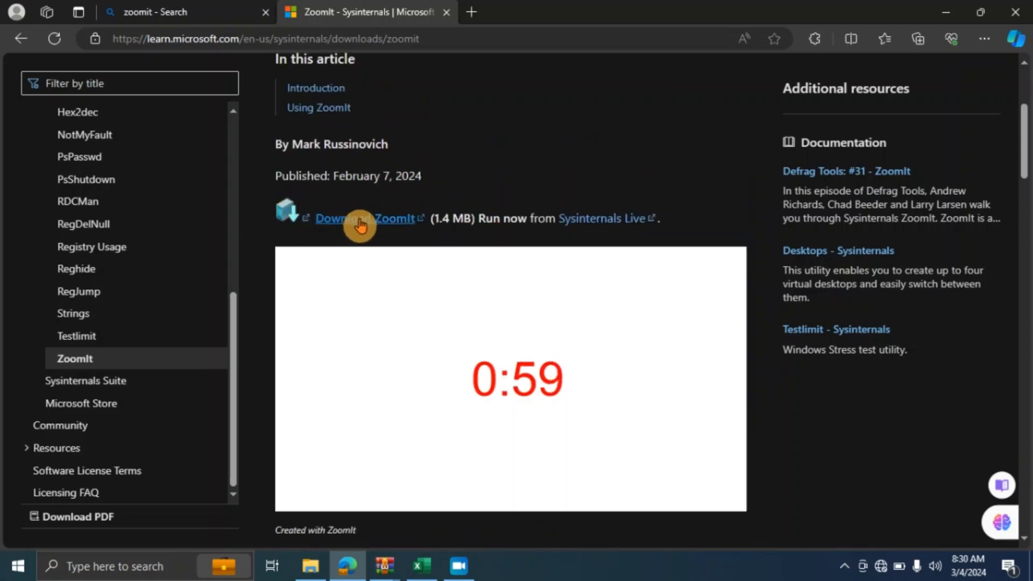
Read the ZoomIt page's introduction, usage notes and shortcuts table through to the end of the article
{"action": "scroll", "coordinate": [445, 381], "scroll_direction": "down", "scroll_amount": 10}
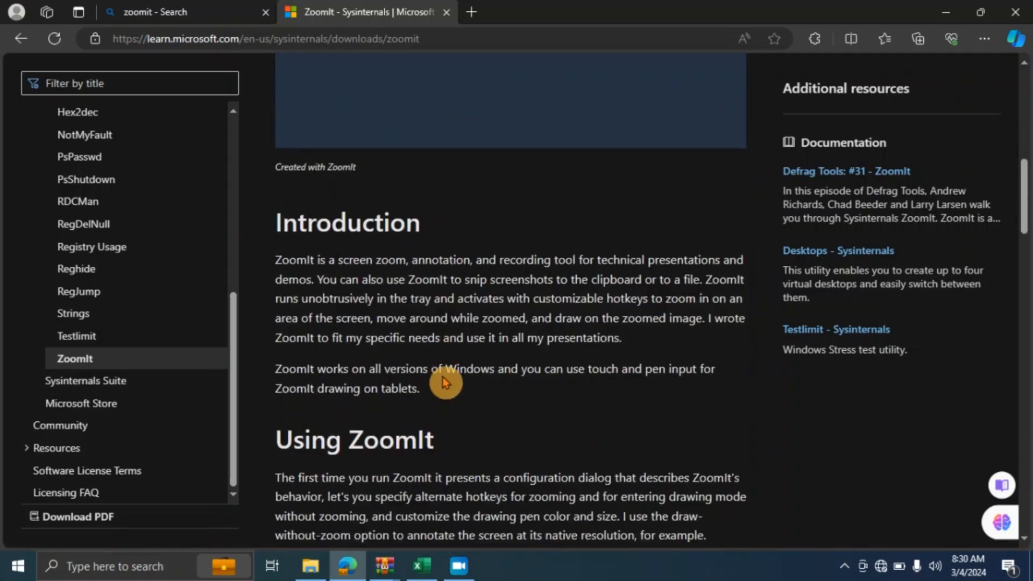
{"action": "scroll", "coordinate": [469, 326], "scroll_direction": "down", "scroll_amount": 6}
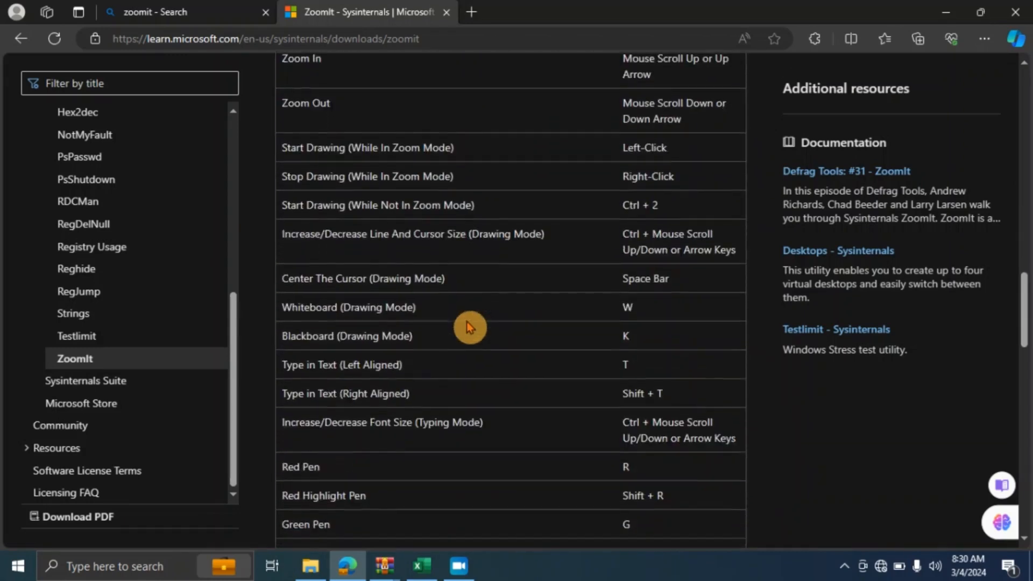
{"action": "scroll", "coordinate": [469, 326], "scroll_direction": "up", "scroll_amount": 6}
{"action": "scroll", "coordinate": [496, 454], "scroll_direction": "down", "scroll_amount": 5}
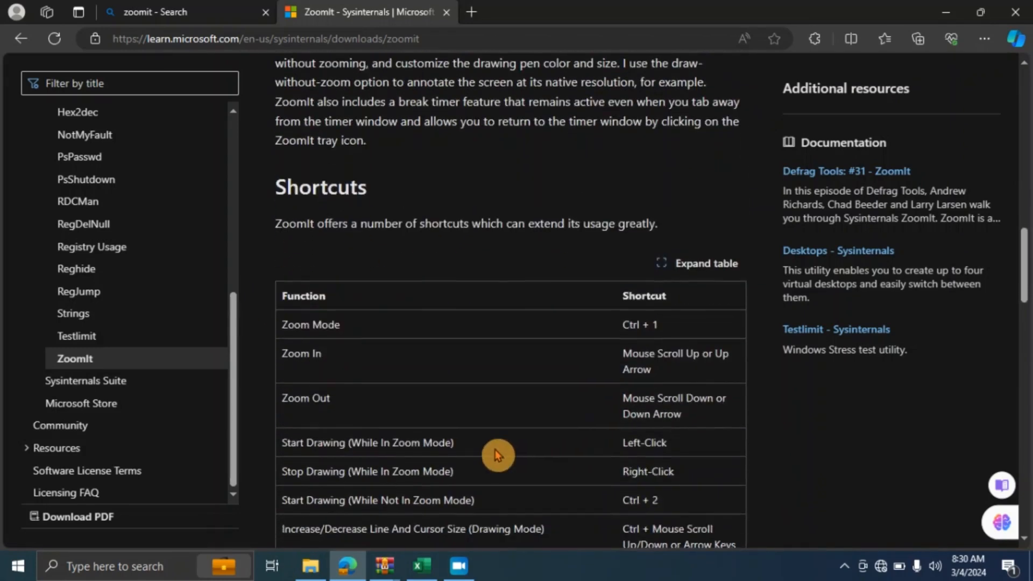
{"action": "scroll", "coordinate": [496, 455], "scroll_direction": "down", "scroll_amount": 1}
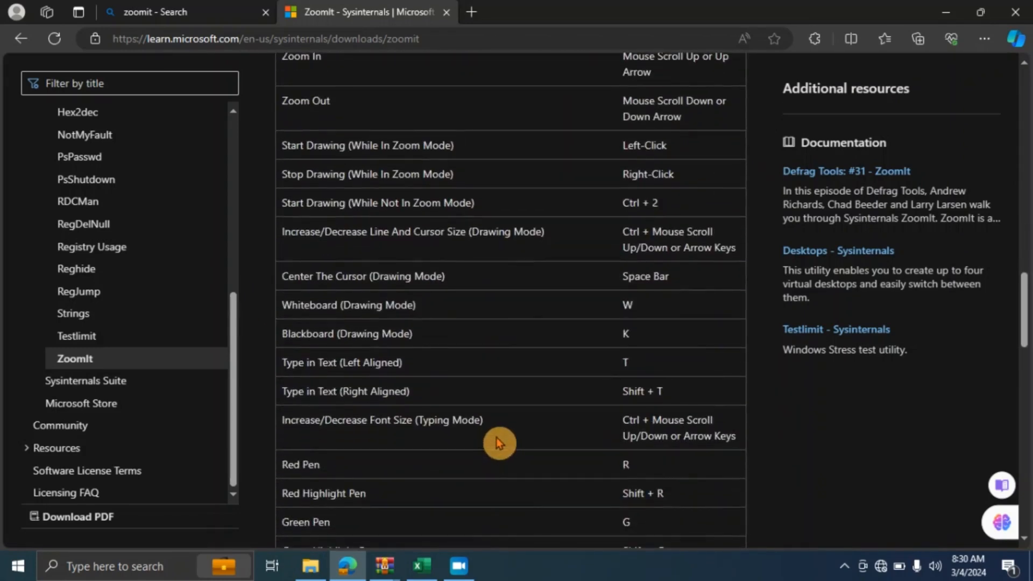
{"action": "scroll", "coordinate": [557, 445], "scroll_direction": "down", "scroll_amount": 7}
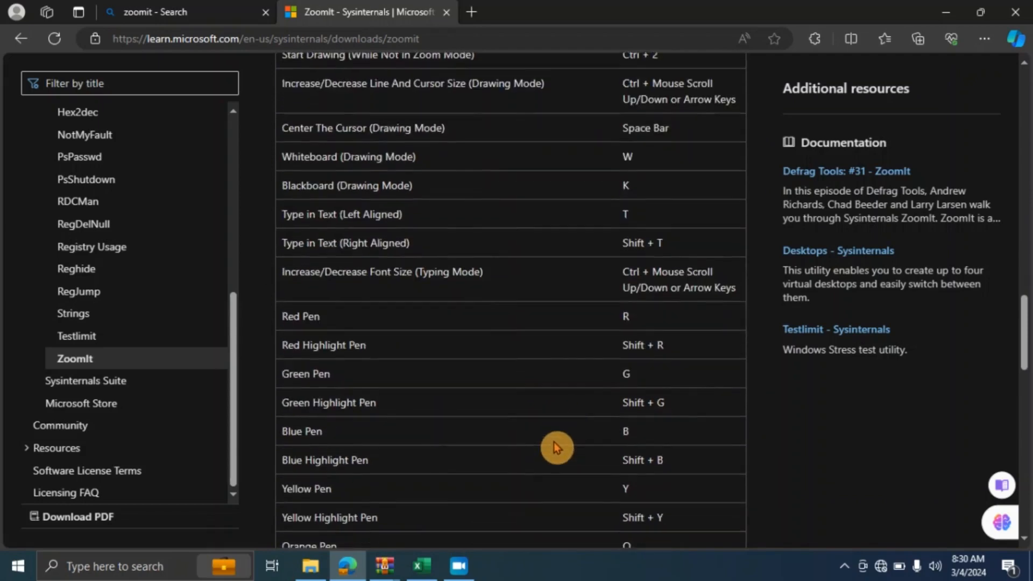
{"action": "scroll", "coordinate": [556, 448], "scroll_direction": "down", "scroll_amount": 8}
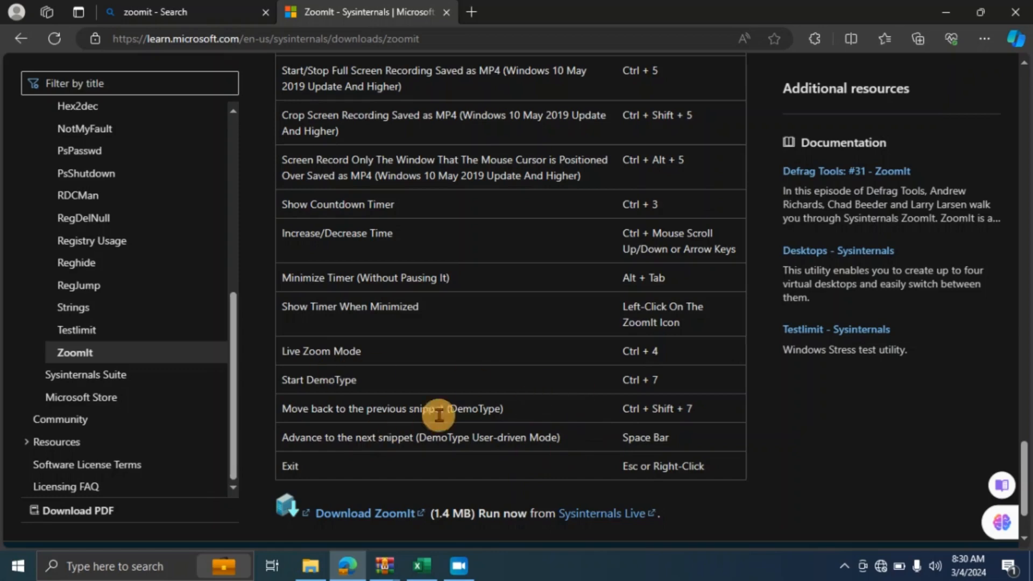
{"action": "scroll", "coordinate": [438, 415], "scroll_direction": "down", "scroll_amount": 1}
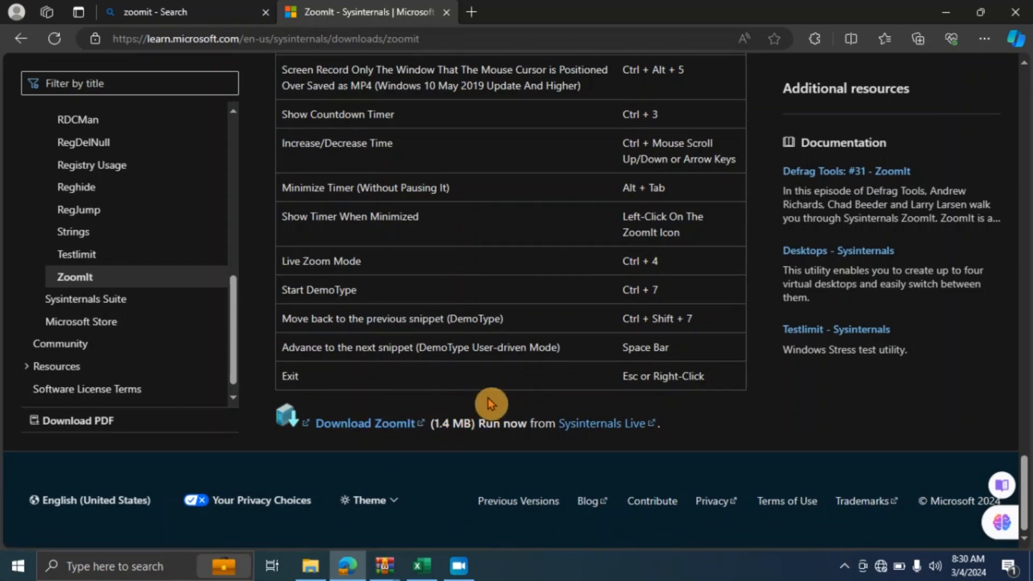
Switch to File Explorer, open the ZoomIt ZIP archive in the Softwares folder and dismiss the WinRAR notifier
{"action": "left_click", "coordinate": [312, 568]}
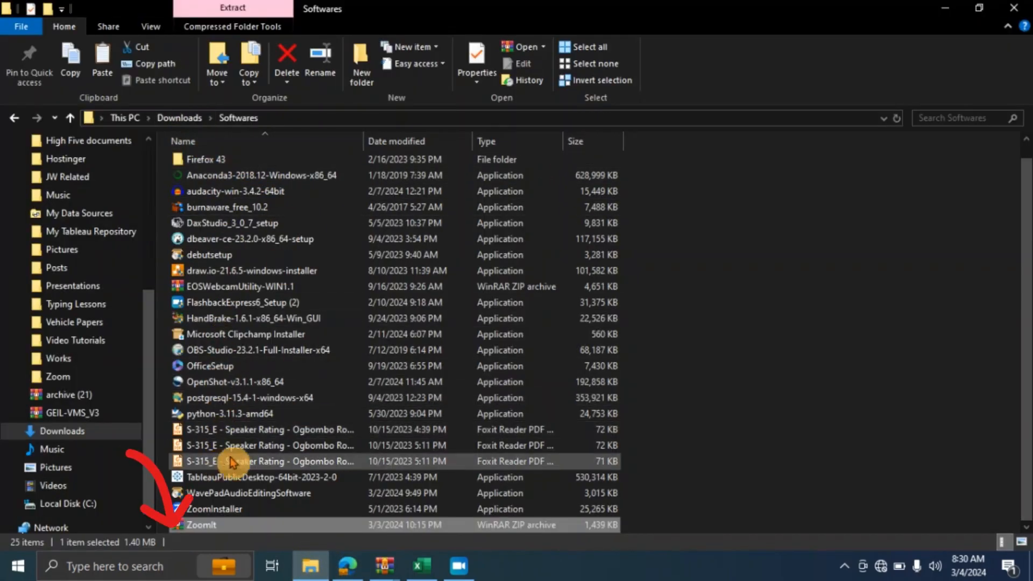
{"action": "double_click", "coordinate": [233, 512]}
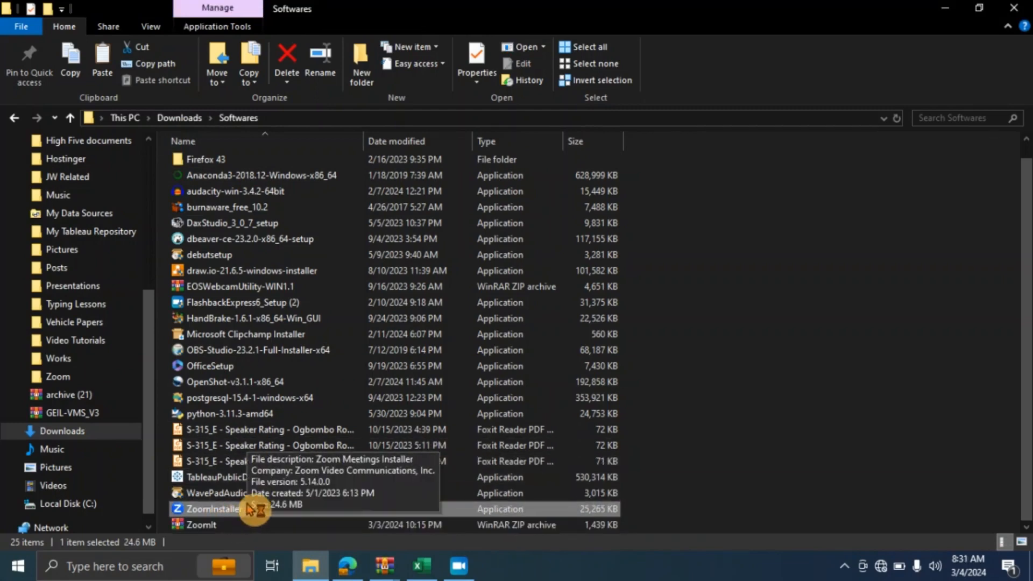
{"action": "double_click", "coordinate": [215, 527]}
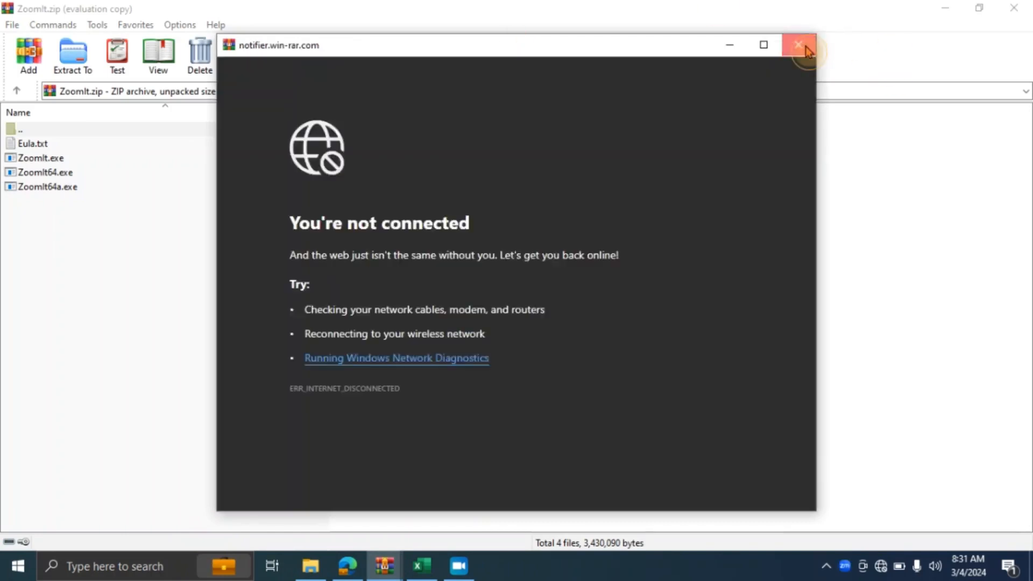
{"action": "left_click", "coordinate": [803, 47]}
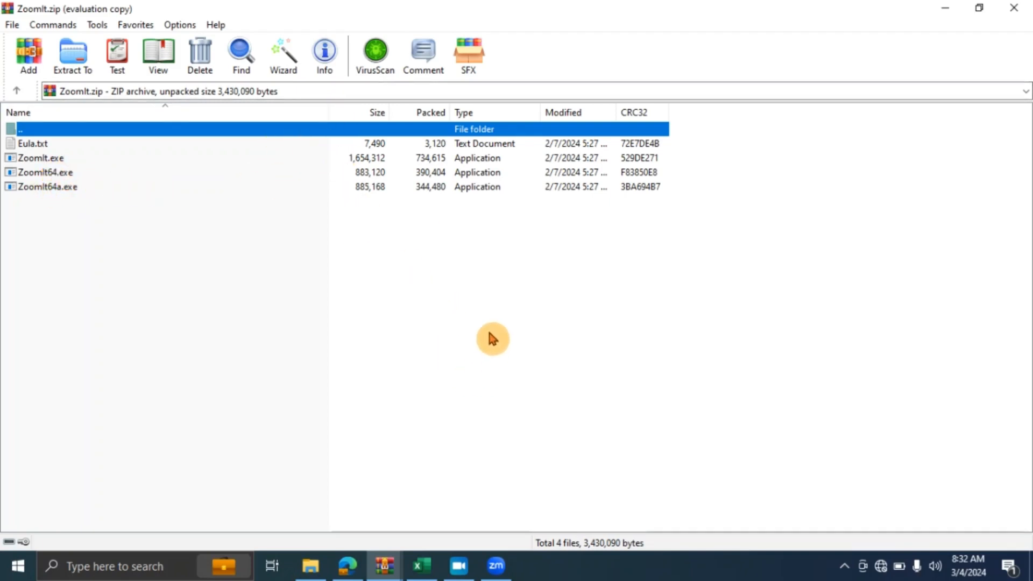
Put away the archive and Zoom windows and reveal the hidden system tray icons
{"action": "left_click", "coordinate": [945, 9]}
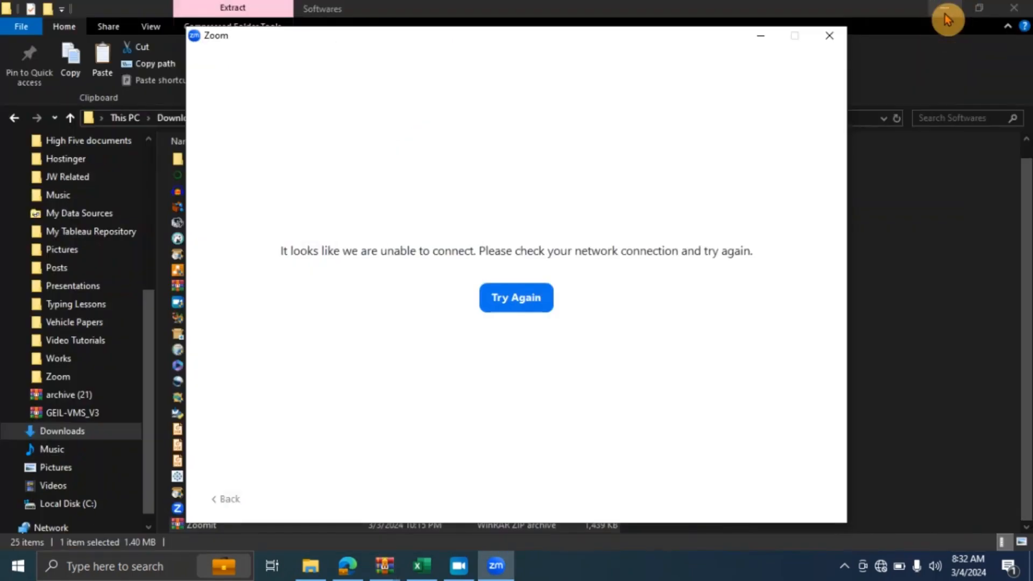
{"action": "left_click", "coordinate": [829, 35]}
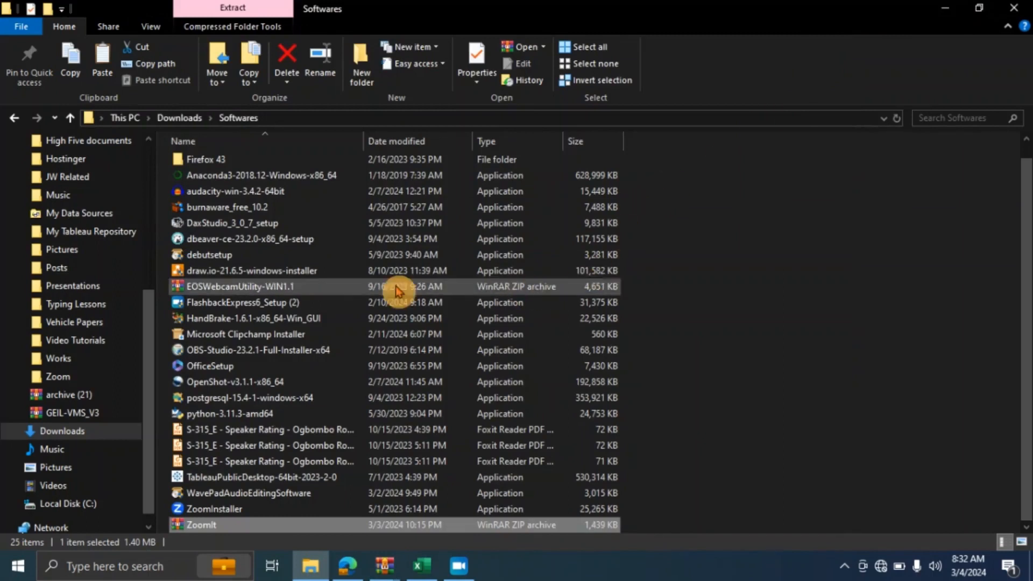
{"action": "left_click", "coordinate": [845, 567]}
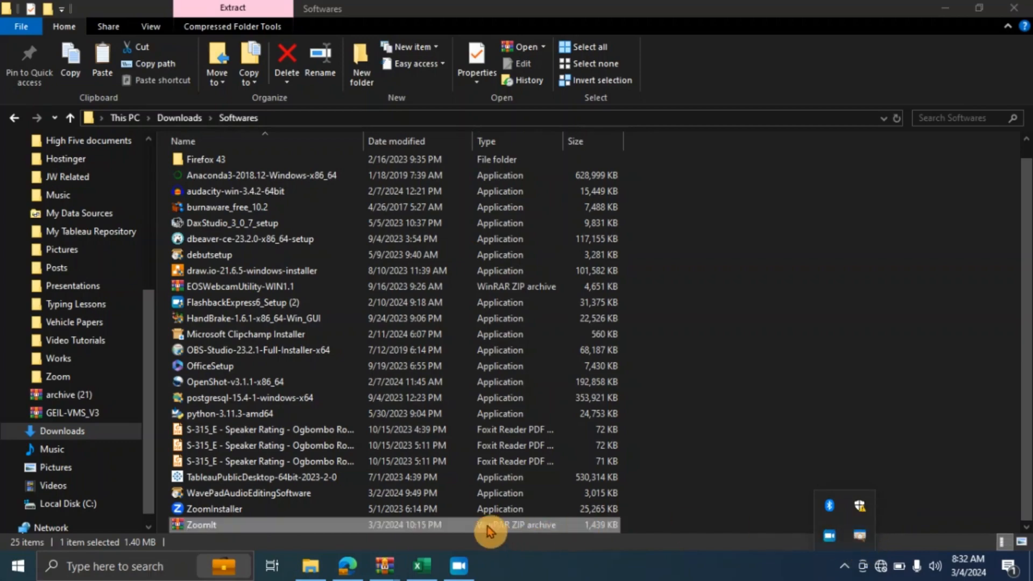
Switch back to Excel and clear the SUM formula from cell C2
{"action": "left_click", "coordinate": [422, 566]}
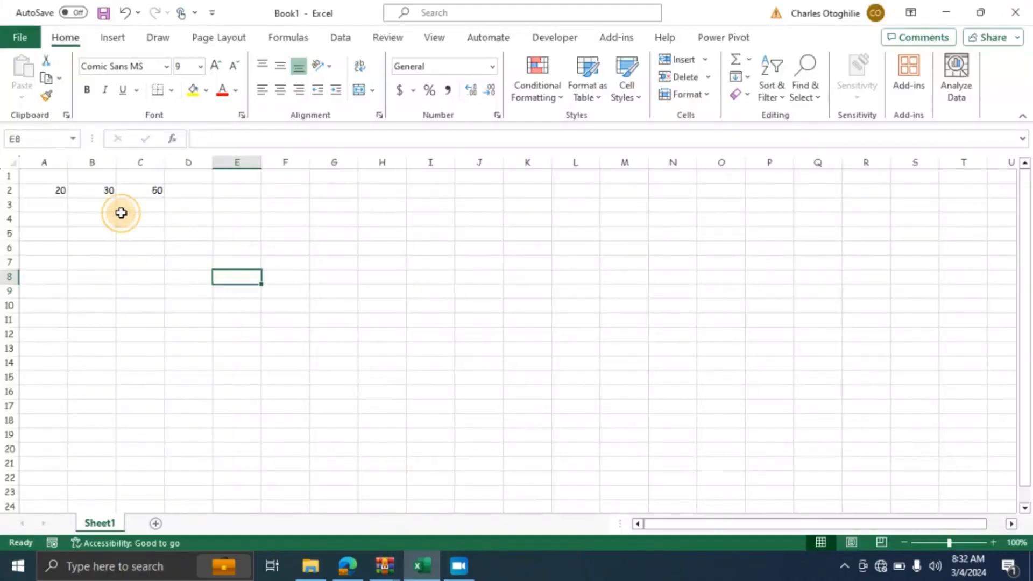
{"action": "left_click", "coordinate": [171, 193]}
{"action": "key", "text": "Left"}
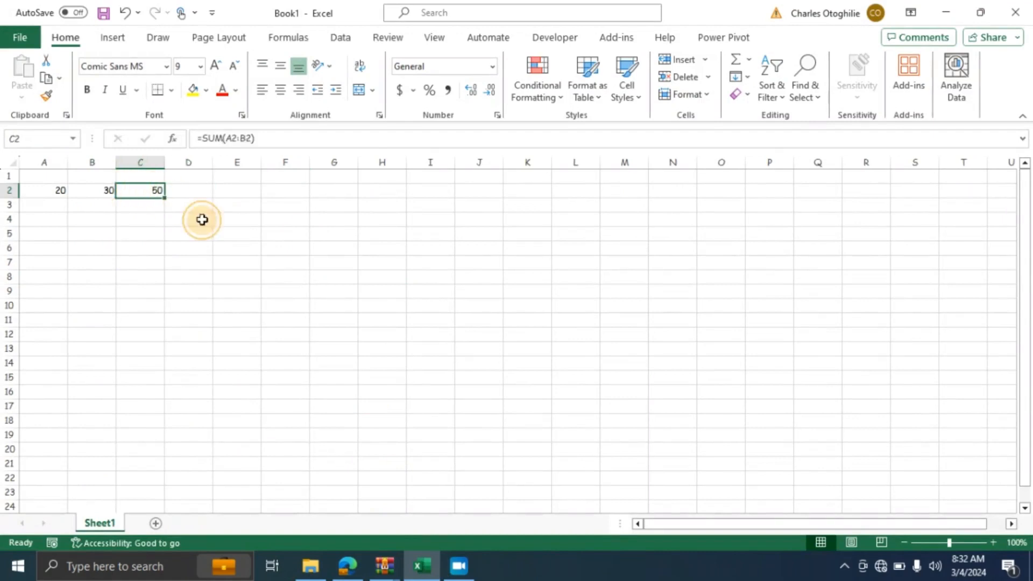
{"action": "key", "text": "Delete"}
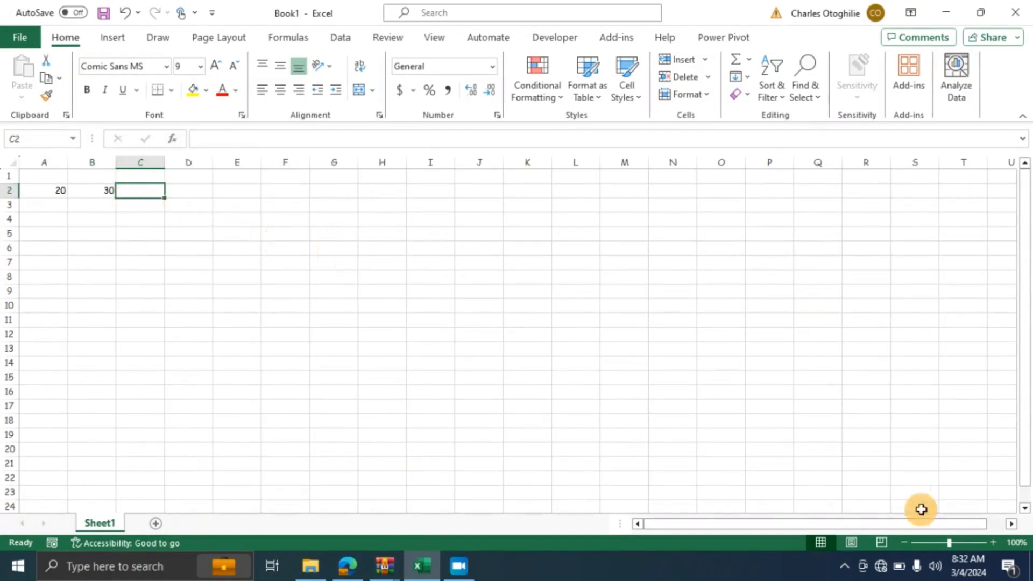
Review ZoomIt's Zoom options from its system tray entry and close them without saving
{"action": "left_click", "coordinate": [844, 572]}
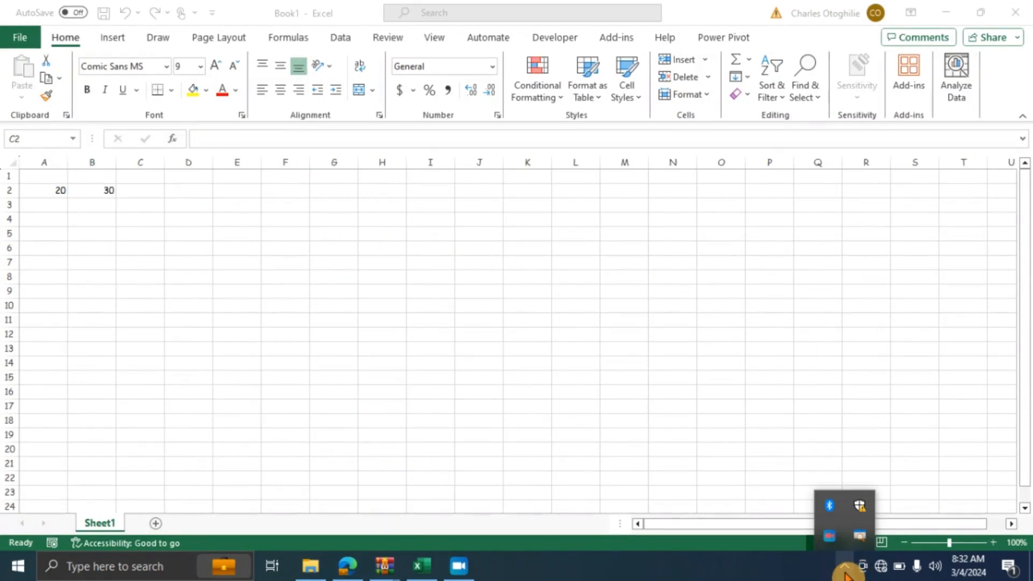
{"action": "right_click", "coordinate": [860, 545]}
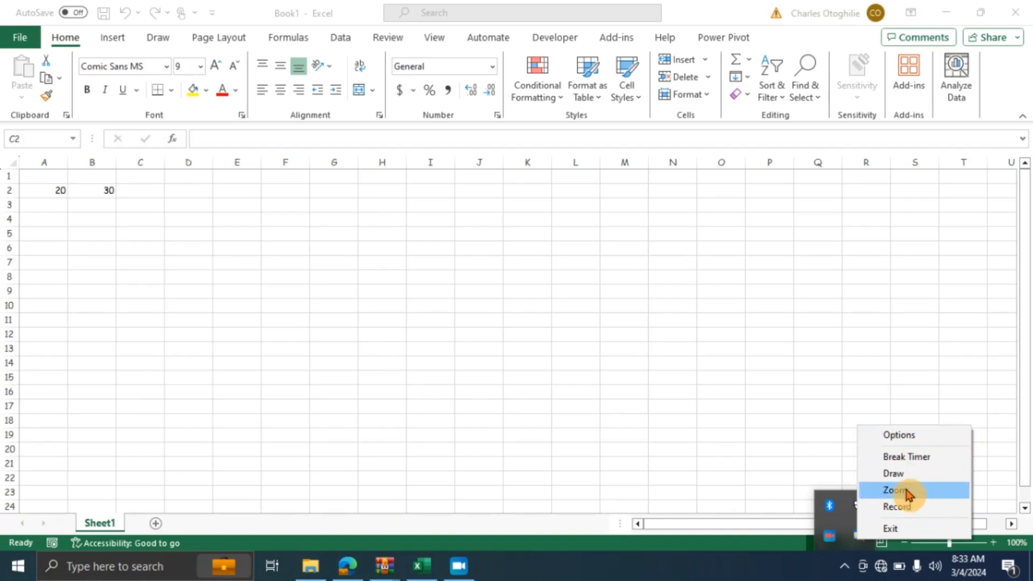
{"action": "left_click", "coordinate": [911, 435]}
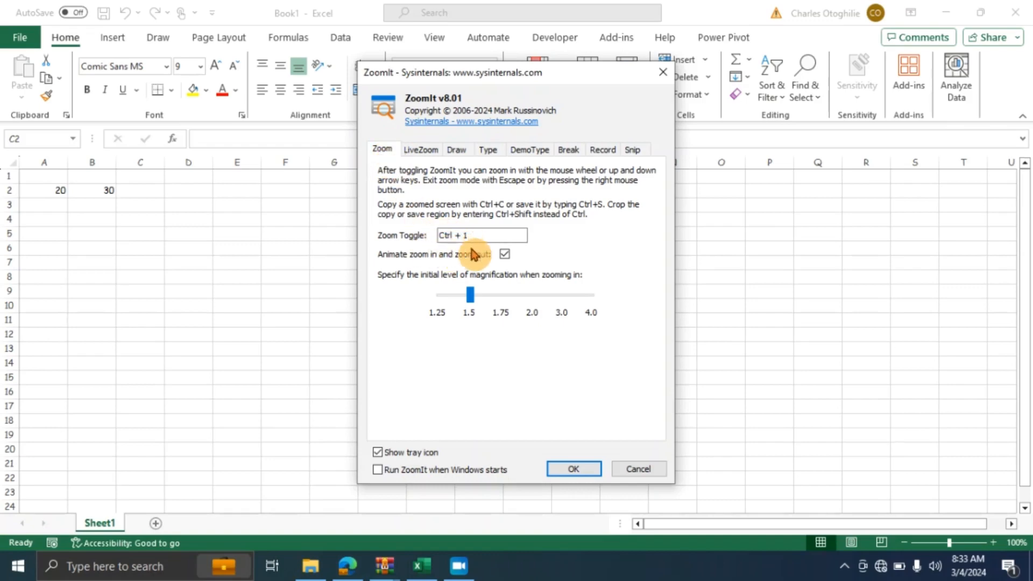
{"action": "left_click", "coordinate": [505, 253]}
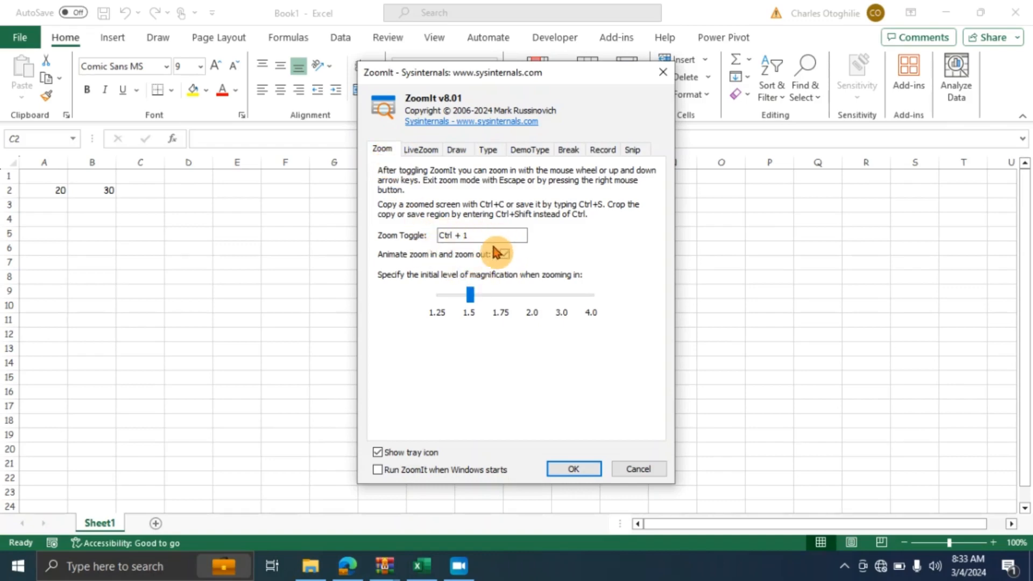
{"action": "left_click", "coordinate": [639, 468]}
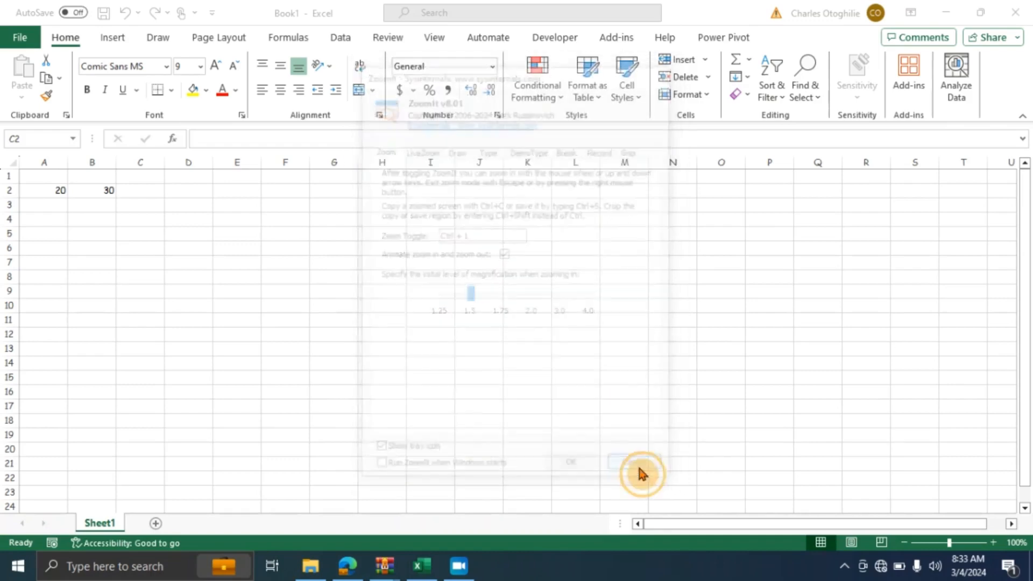
Magnify the worksheet with ZoomIt's Zoom mode from the system tray, exit the zoom and select cell J13
{"action": "left_click", "coordinate": [846, 568]}
{"action": "right_click", "coordinate": [861, 542]}
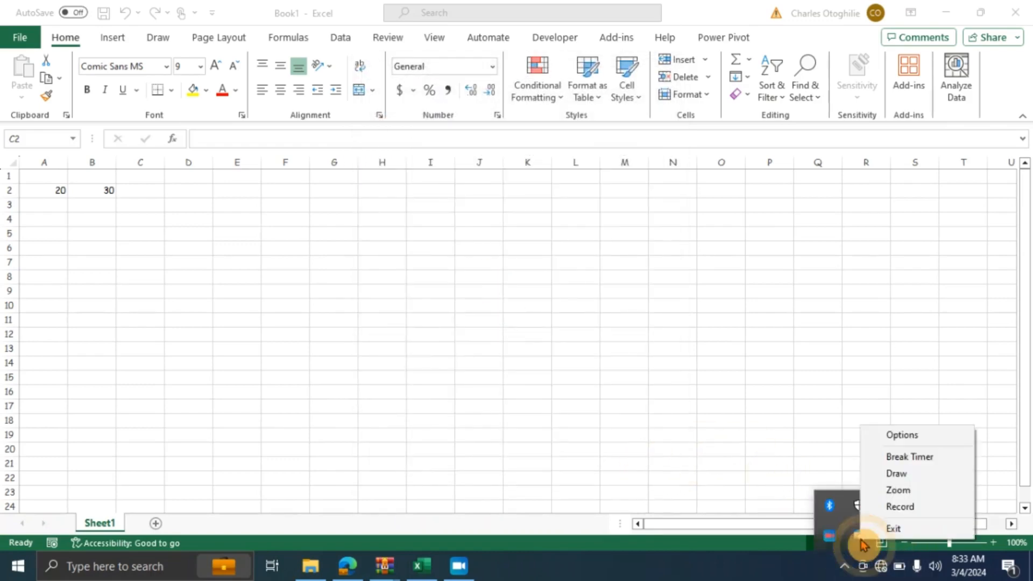
{"action": "left_click", "coordinate": [914, 492]}
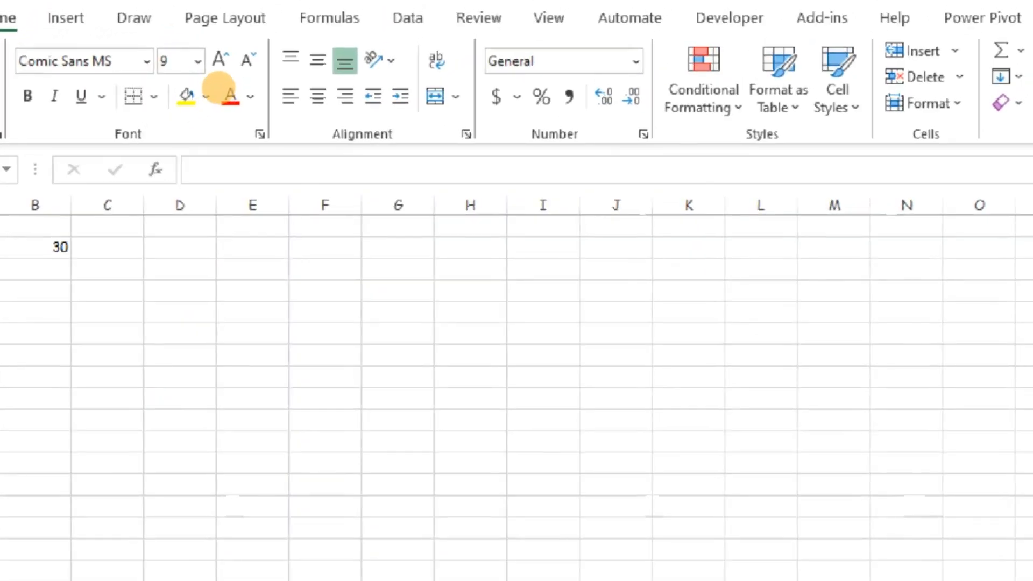
{"action": "key", "text": "Escape"}
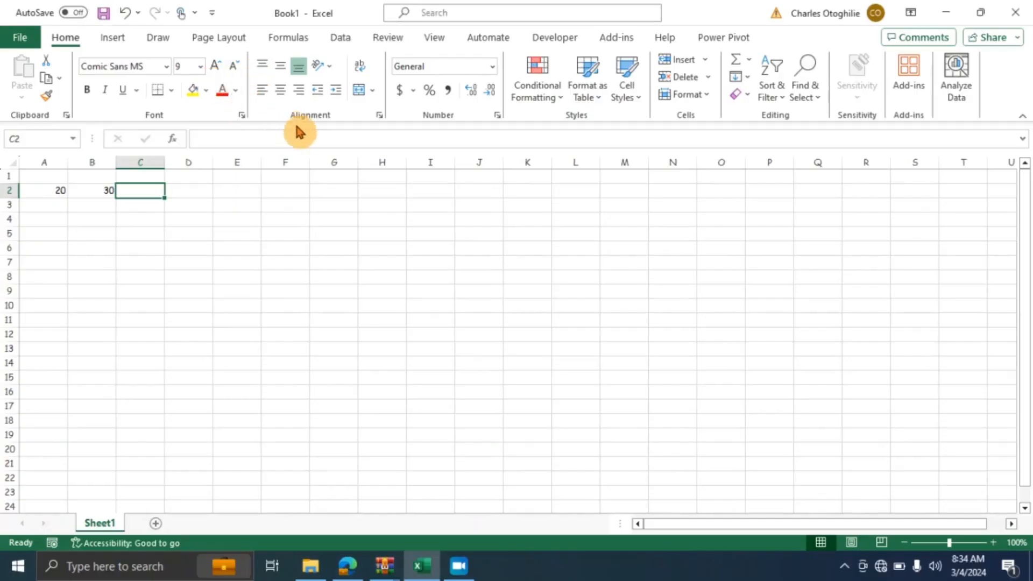
{"action": "left_click", "coordinate": [101, 192]}
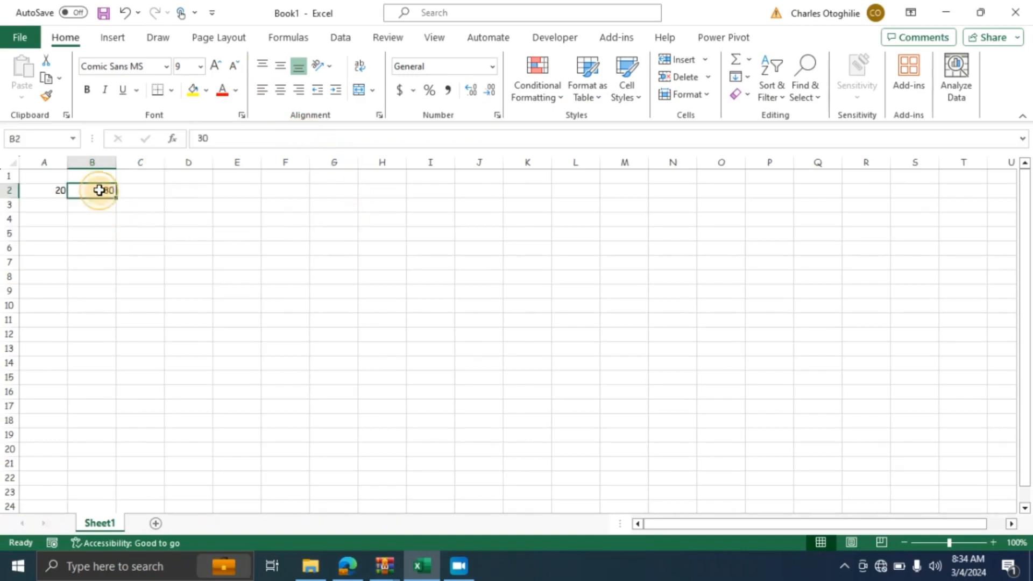
{"action": "left_click", "coordinate": [236, 288]}
{"action": "left_click", "coordinate": [487, 347]}
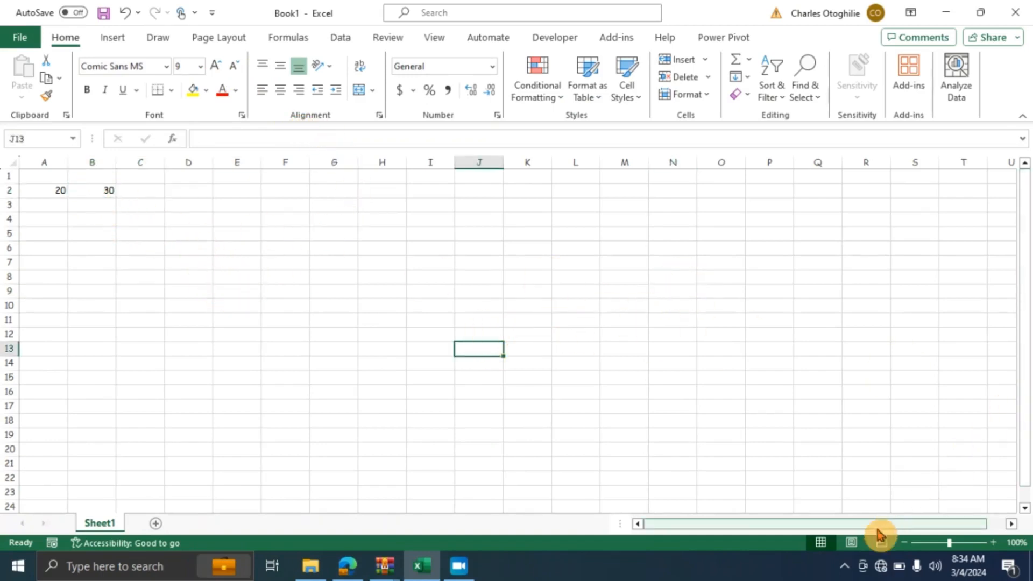
Set ZoomIt's initial magnification level to 2.0 and save the options
{"action": "left_click", "coordinate": [844, 565]}
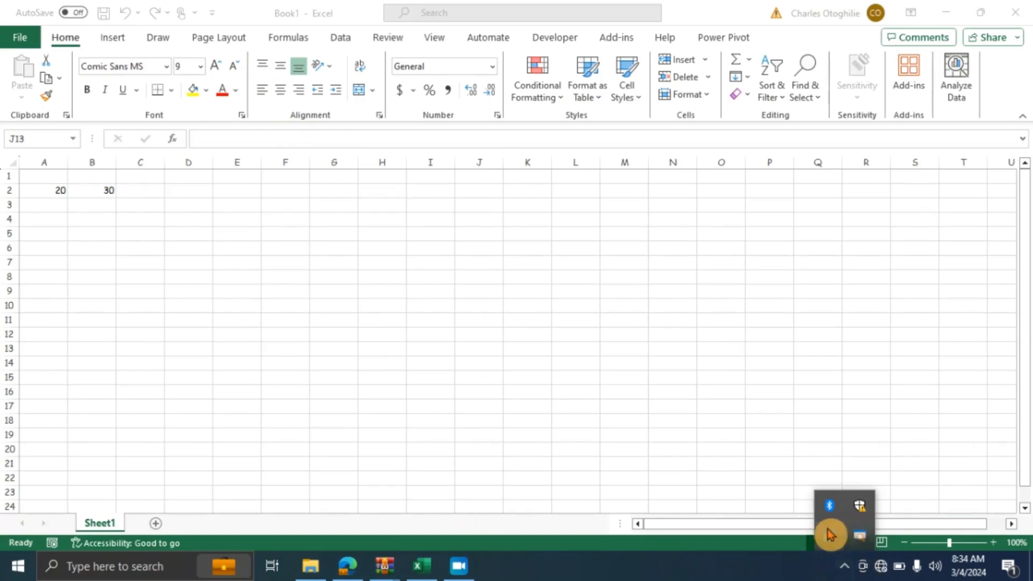
{"action": "right_click", "coordinate": [860, 532]}
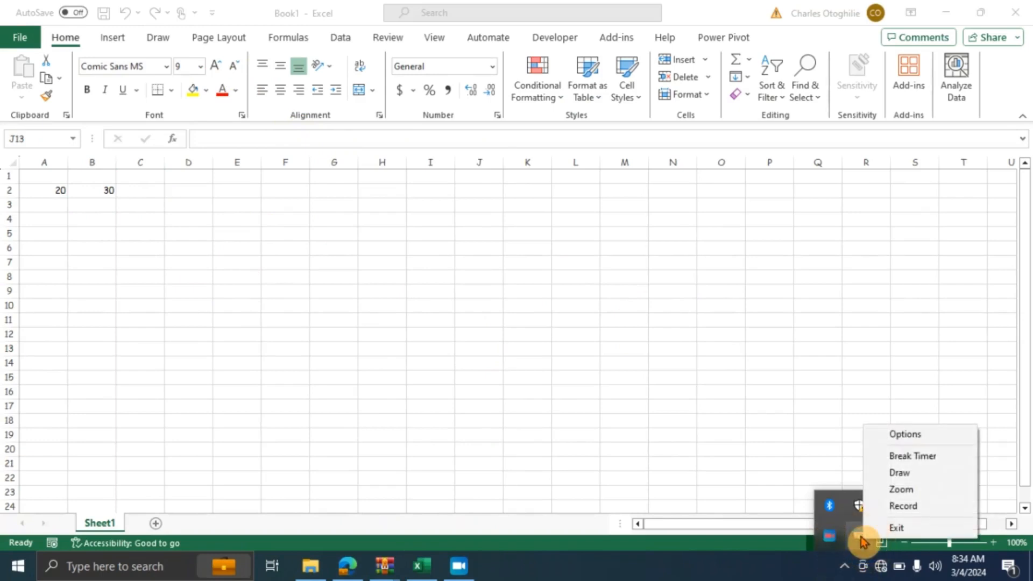
{"action": "left_click", "coordinate": [917, 435]}
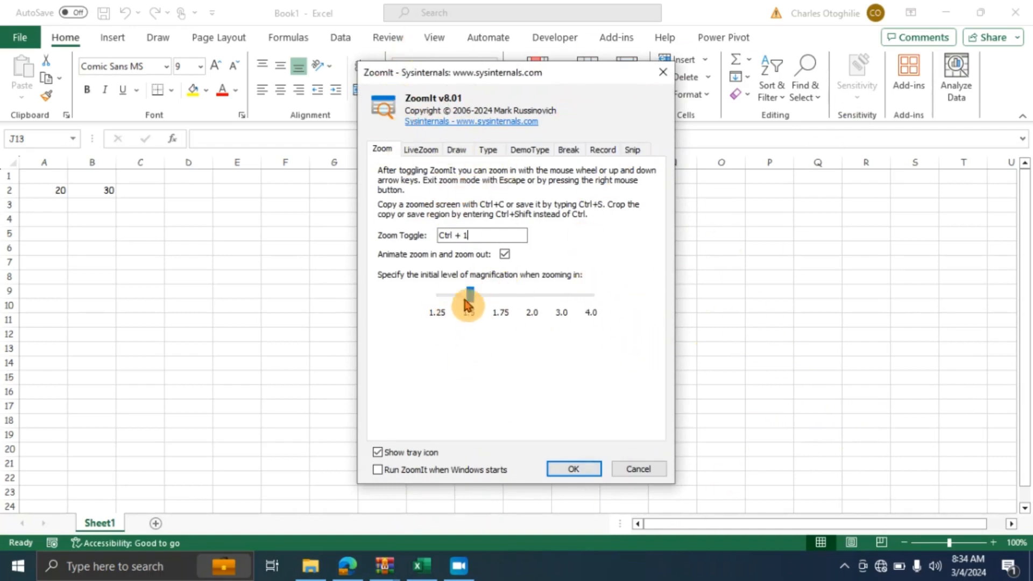
{"action": "left_click_drag", "start_coordinate": [471, 301], "coordinate": [537, 338]}
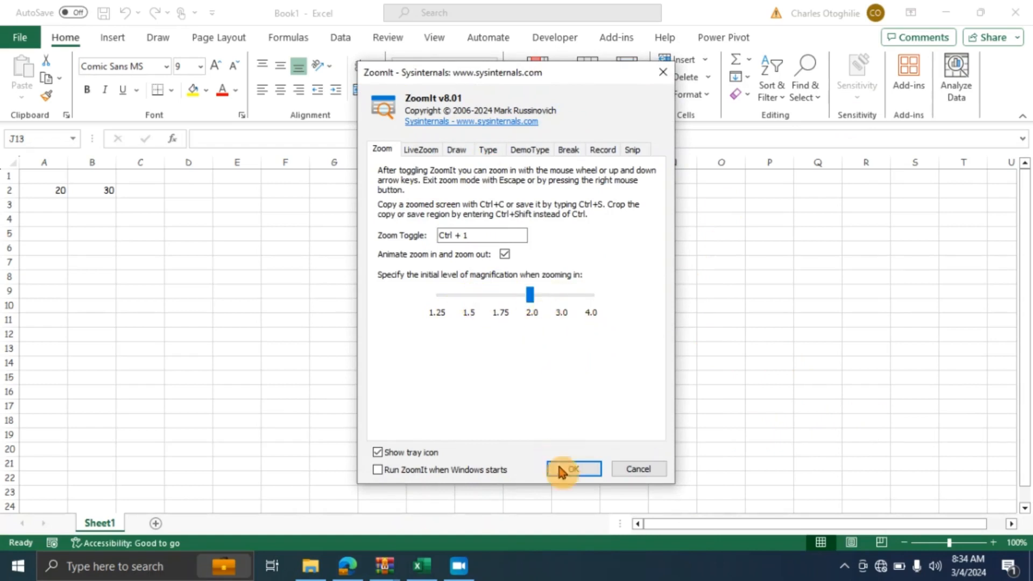
{"action": "left_click", "coordinate": [573, 473]}
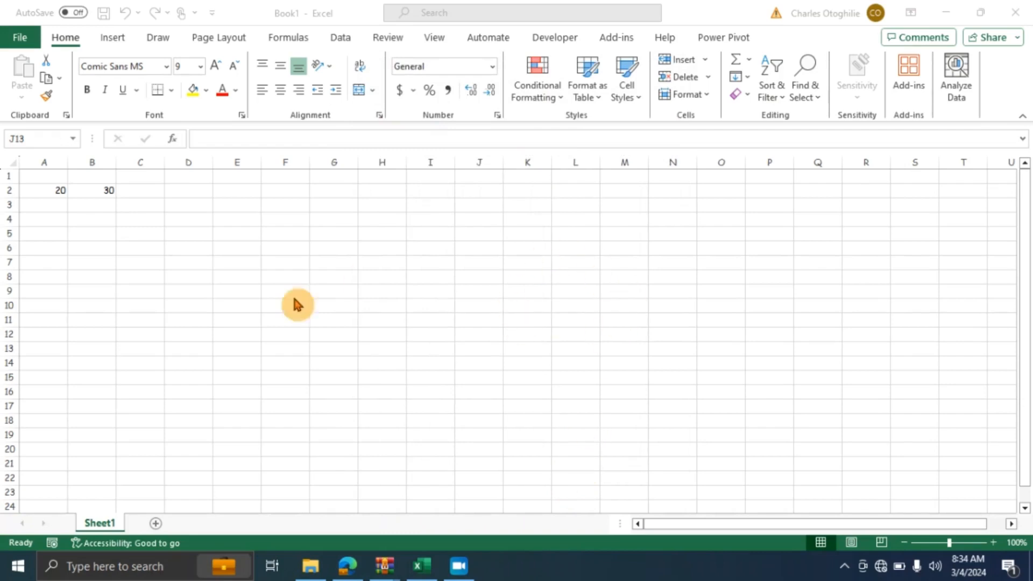
Start ZoomIt's Zoom mode from the system tray to try out the 2.0 magnification on the worksheet
{"action": "left_click", "coordinate": [845, 567]}
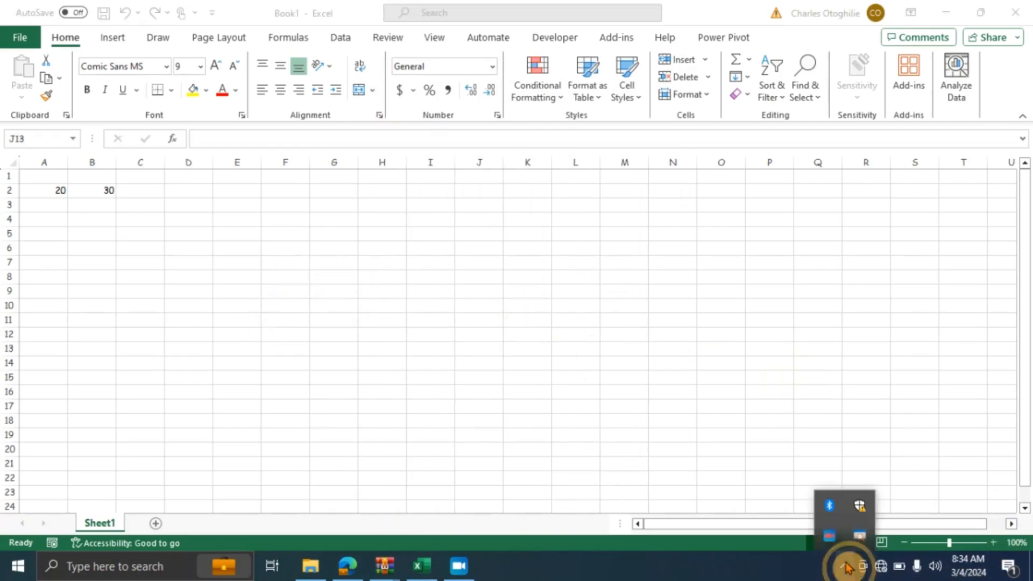
{"action": "right_click", "coordinate": [862, 537]}
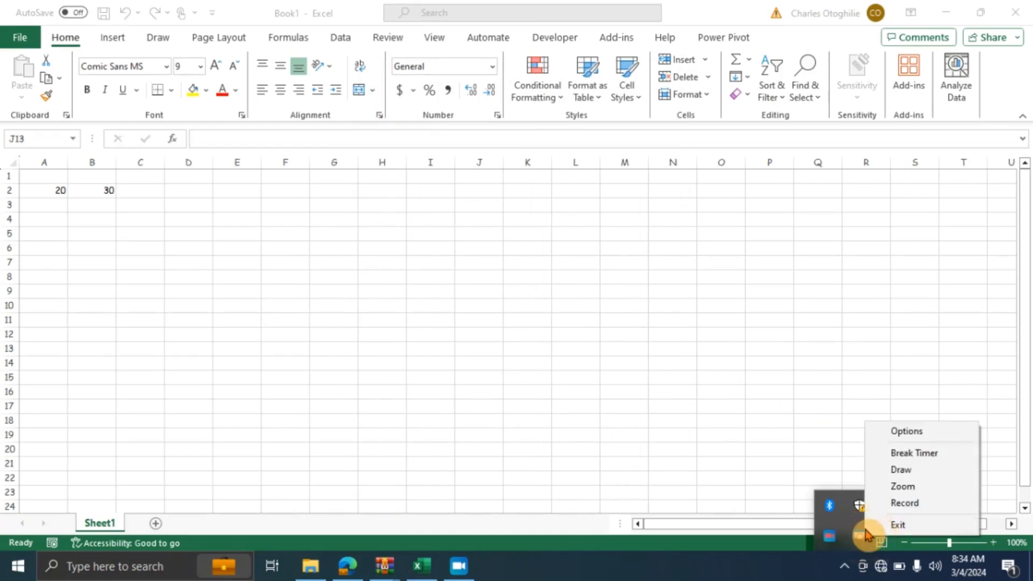
{"action": "left_click", "coordinate": [912, 493]}
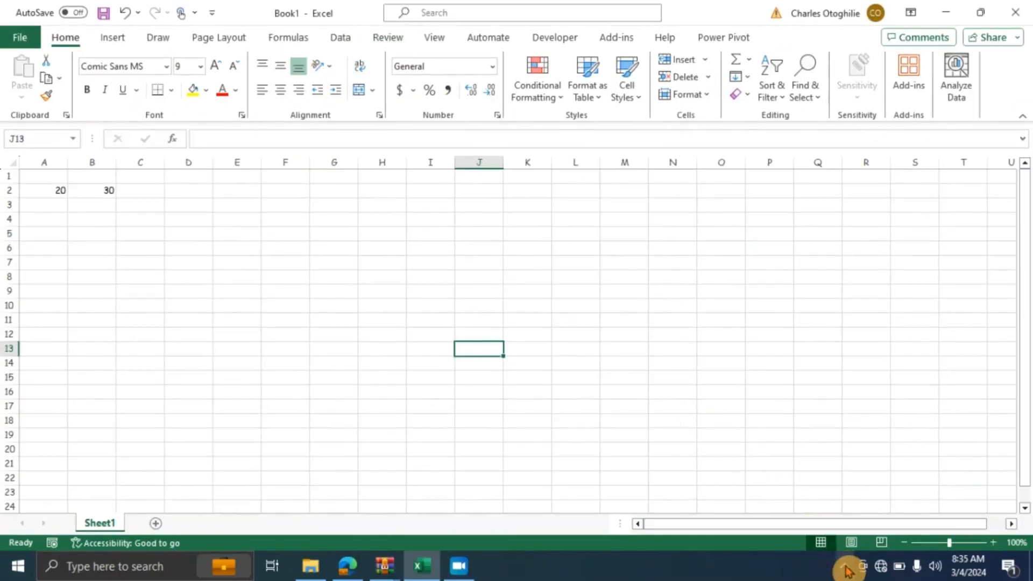
Set ZoomIt's initial magnification level to 1.25, check the LiveZoom toggle shortcut and save the options
{"action": "left_click", "coordinate": [846, 568]}
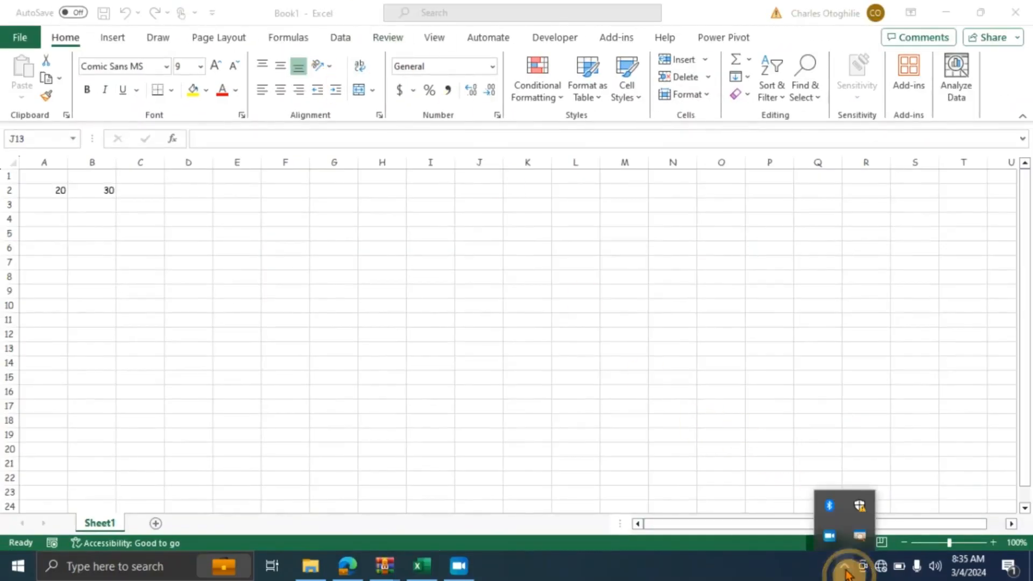
{"action": "right_click", "coordinate": [861, 538]}
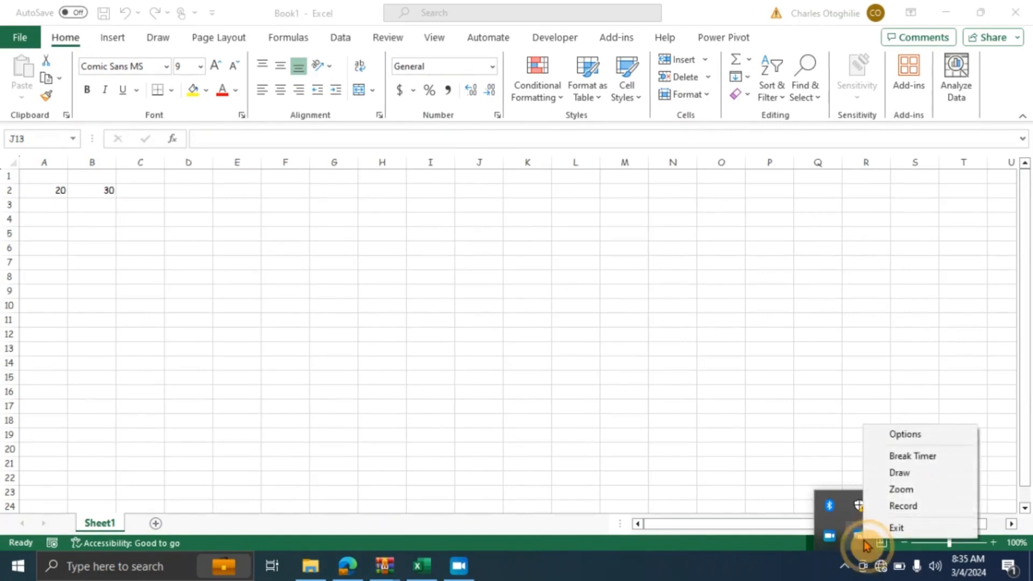
{"action": "left_click", "coordinate": [922, 432]}
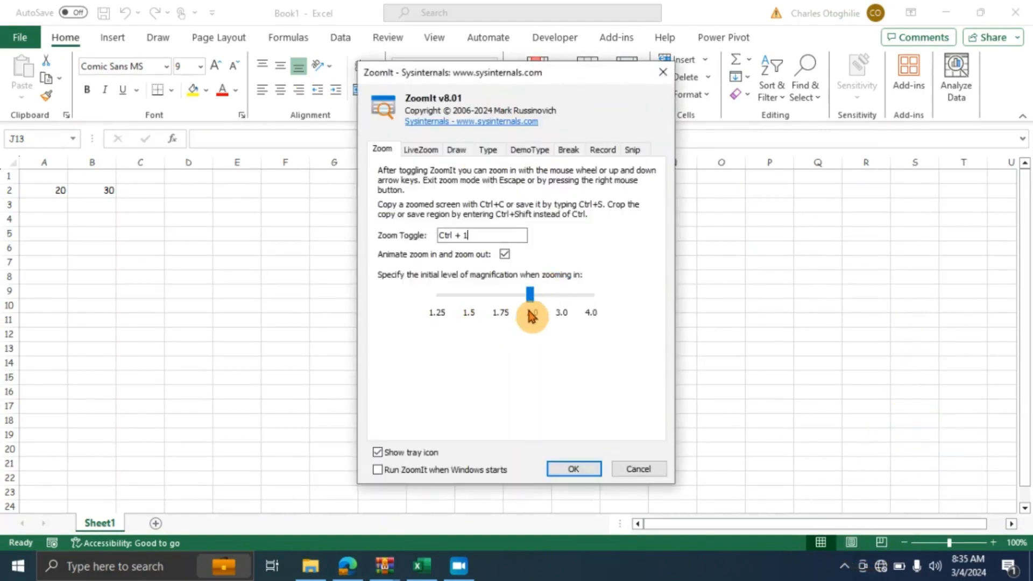
{"action": "left_click_drag", "start_coordinate": [533, 301], "coordinate": [427, 322]}
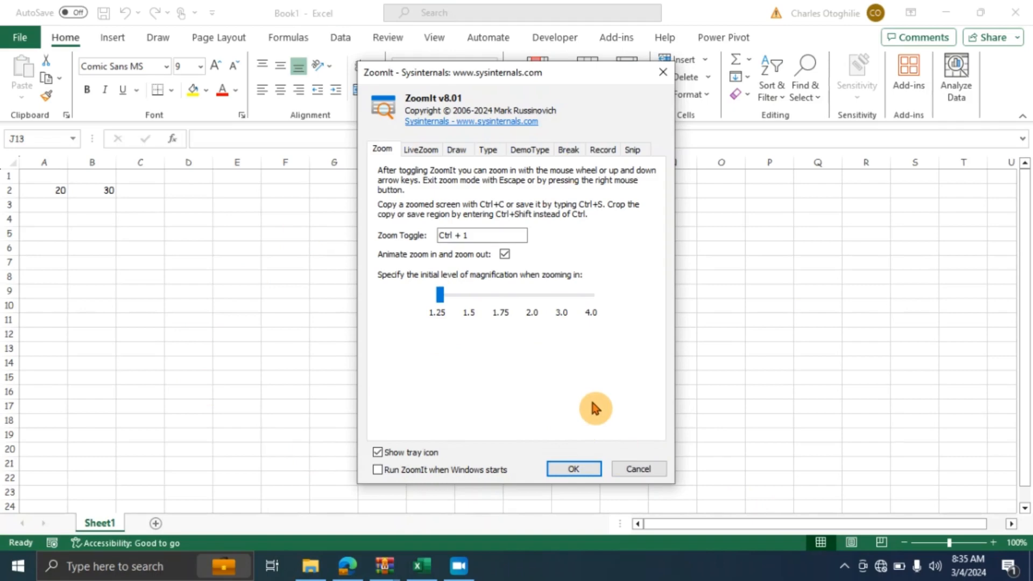
{"action": "left_click", "coordinate": [424, 151]}
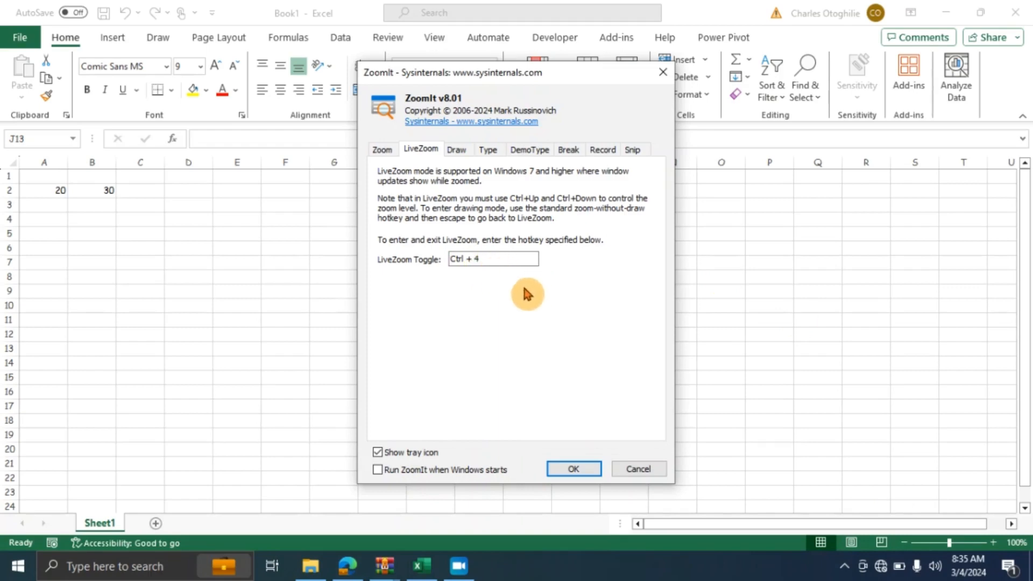
{"action": "left_click", "coordinate": [575, 469]}
Select cell D5 in the worksheet and magnify the screen with ZoomIt's LiveZoom
{"action": "left_click", "coordinate": [196, 233]}
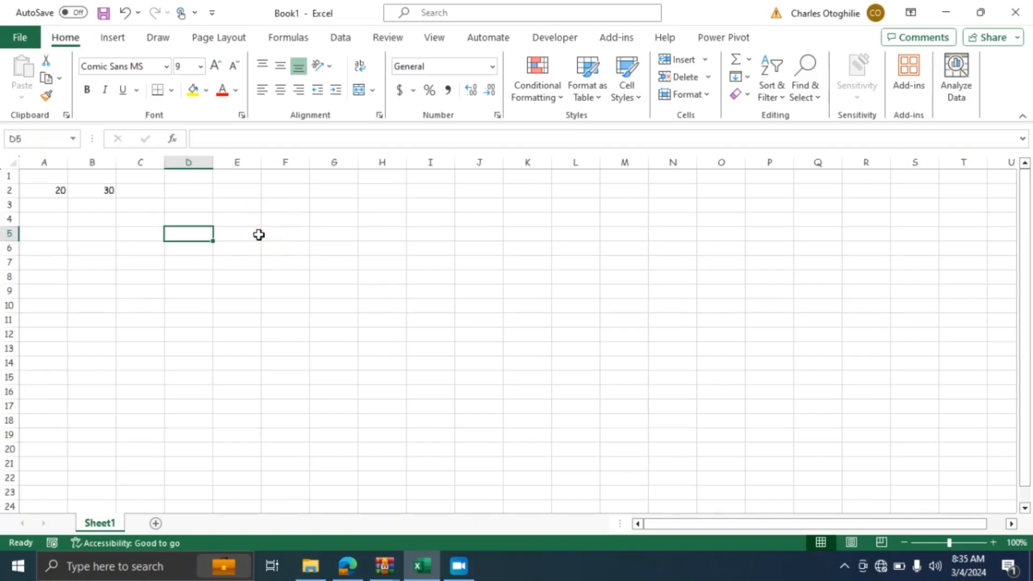
{"action": "key", "text": "ctrl+4"}
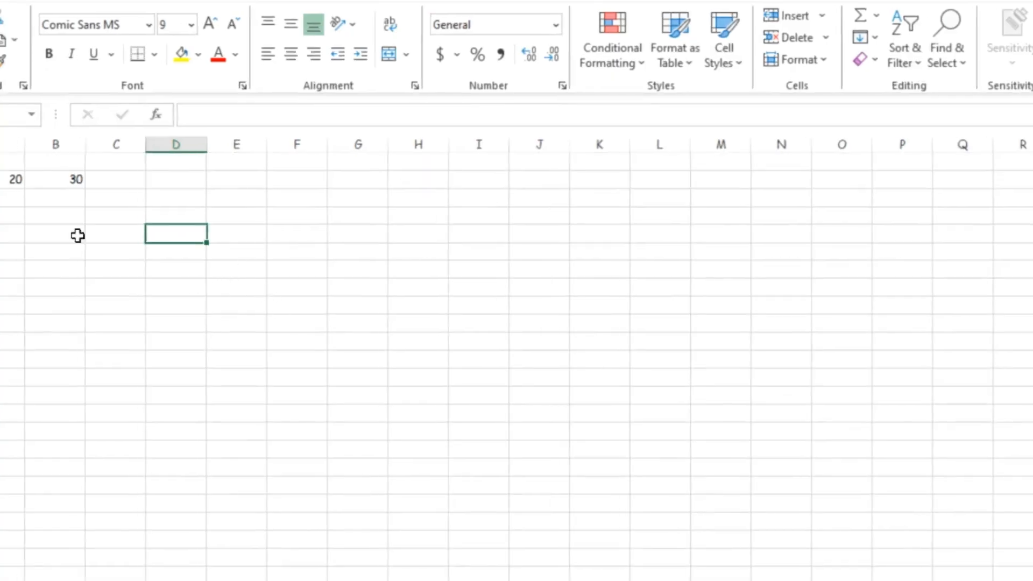
{"action": "key", "text": "ctrl+4"}
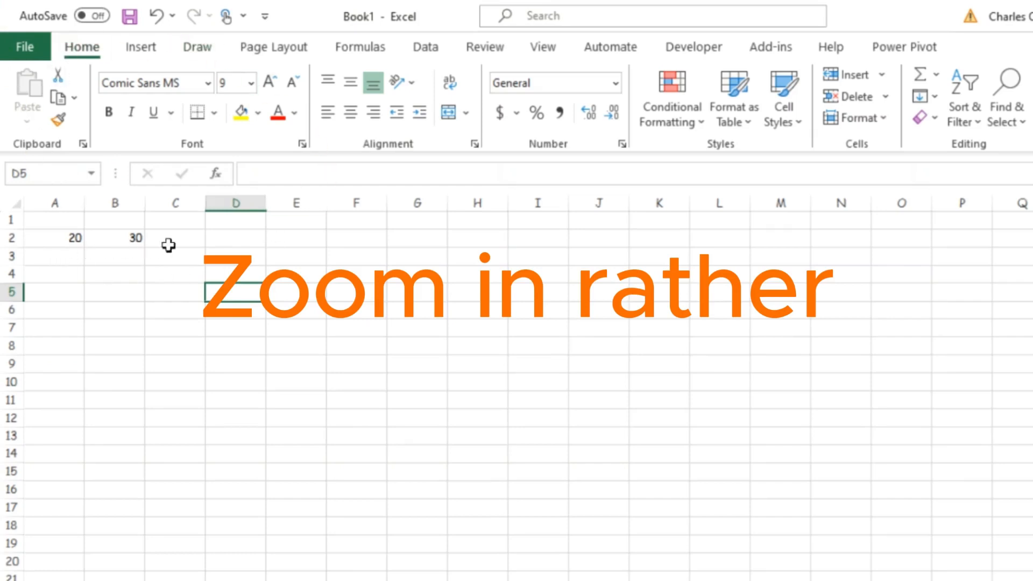
Enter =SUM(A2:B2) in cell C2 while the screen is magnified
{"action": "left_click", "coordinate": [195, 240]}
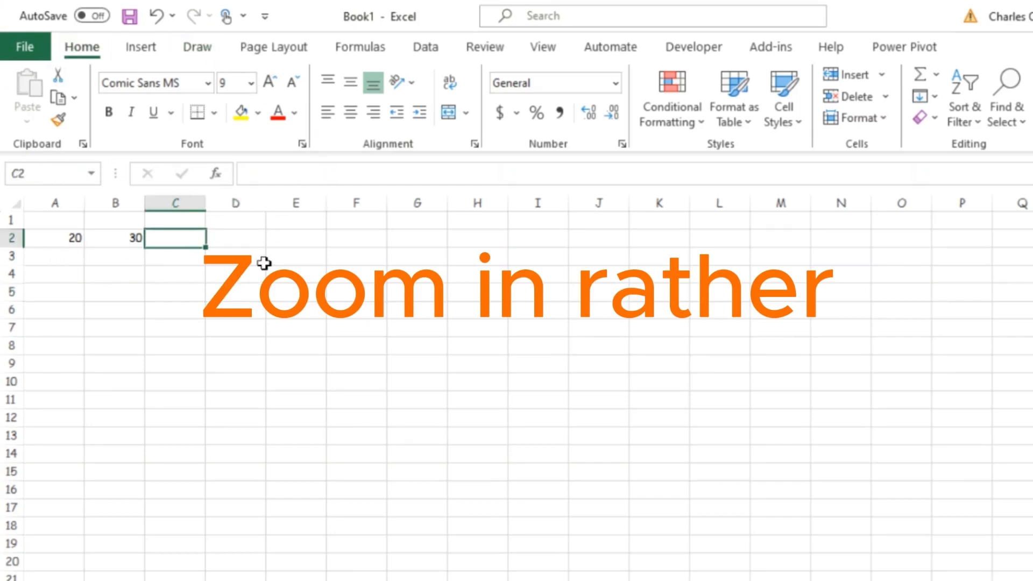
{"action": "type", "text": "=sum("}
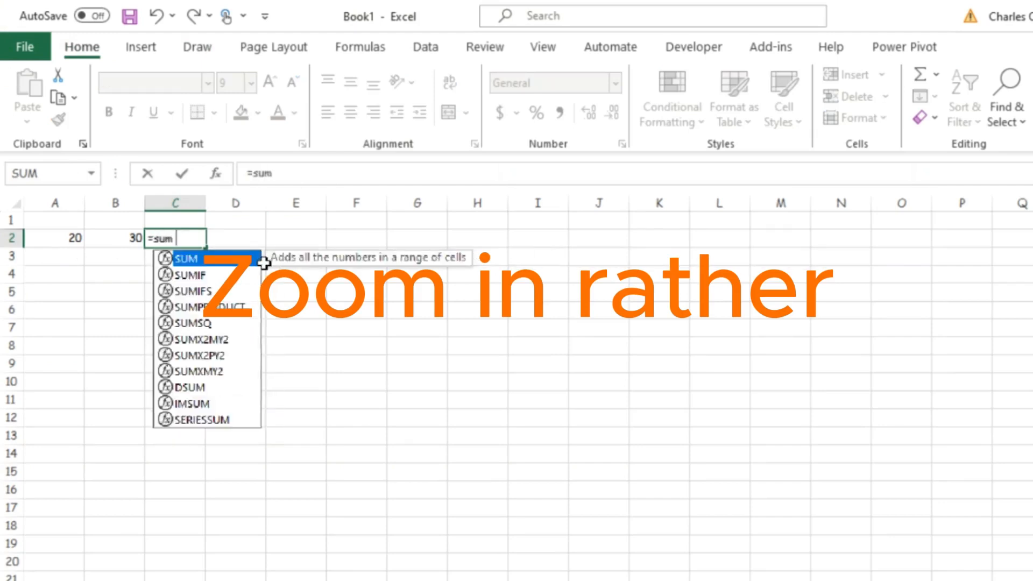
{"action": "key", "text": "Left"}
{"action": "key", "text": "Left"}
{"action": "key", "text": "shift+Right"}
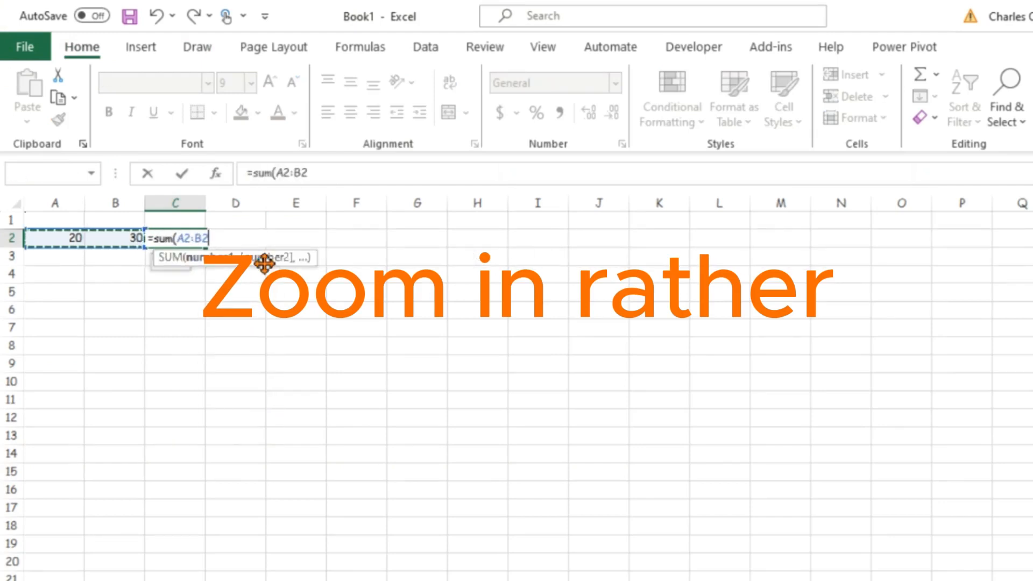
{"action": "key", "text": "Return"}
{"action": "key", "text": "Up"}
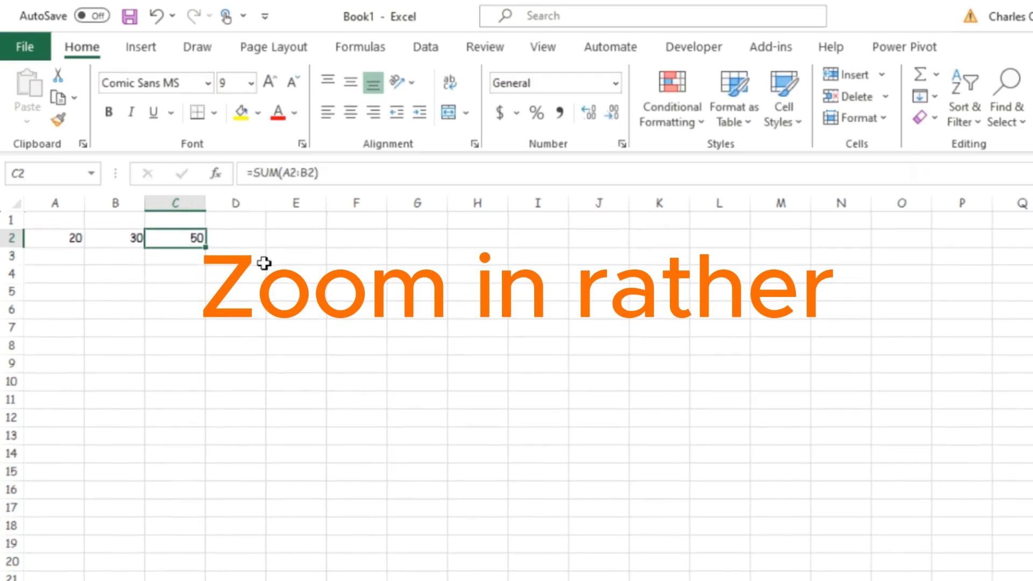
Enter a FORMULATEXT formula in cell C3 that references cell C2
{"action": "key", "text": "Left"}
{"action": "key", "text": "Left"}
{"action": "key", "text": "Right"}
{"action": "key", "text": "Right"}
{"action": "key", "text": "Down"}
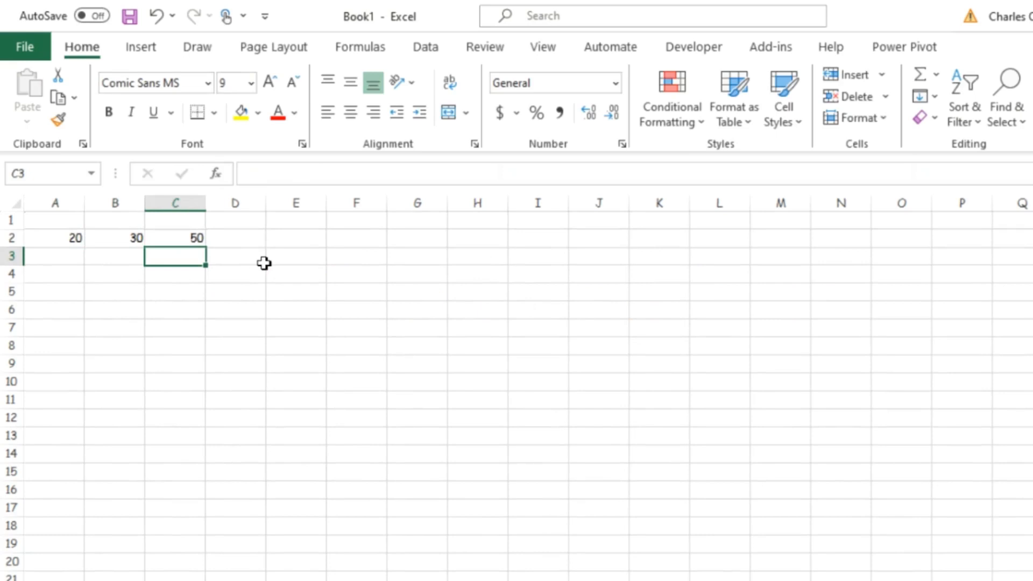
{"action": "type", "text": "=for"}
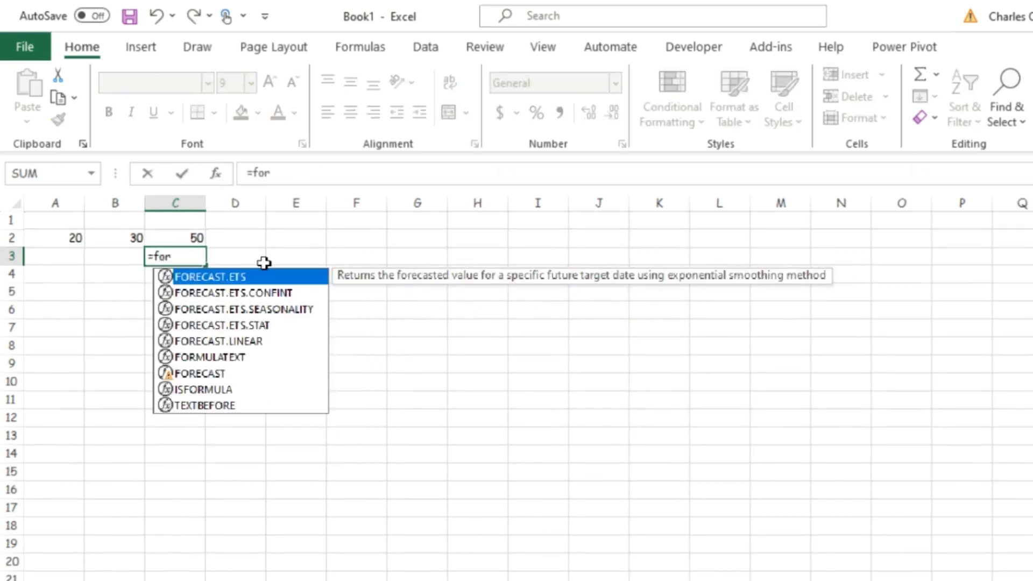
{"action": "type", "text": "m"}
{"action": "key", "text": "Tab"}
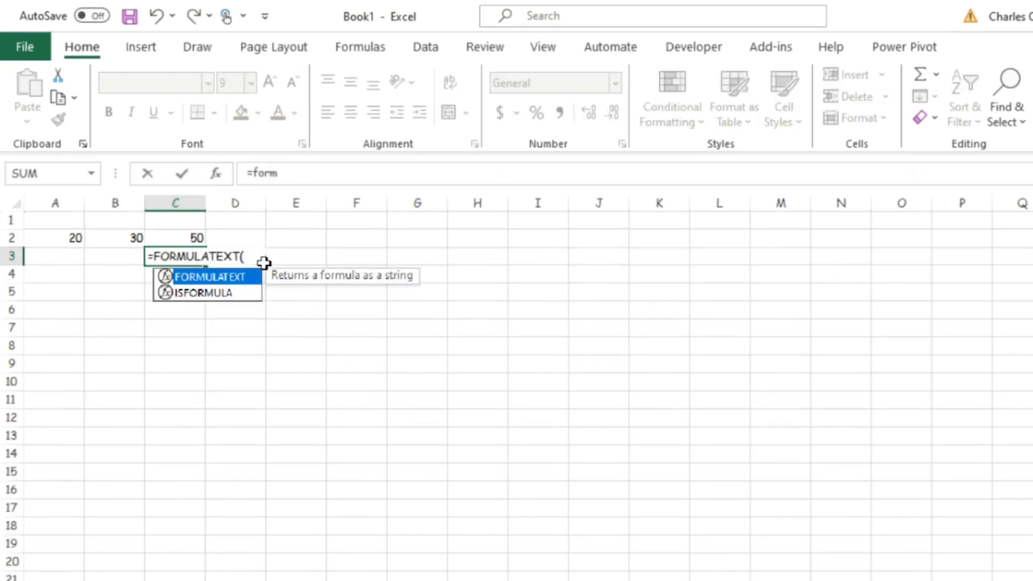
{"action": "key", "text": "Up"}
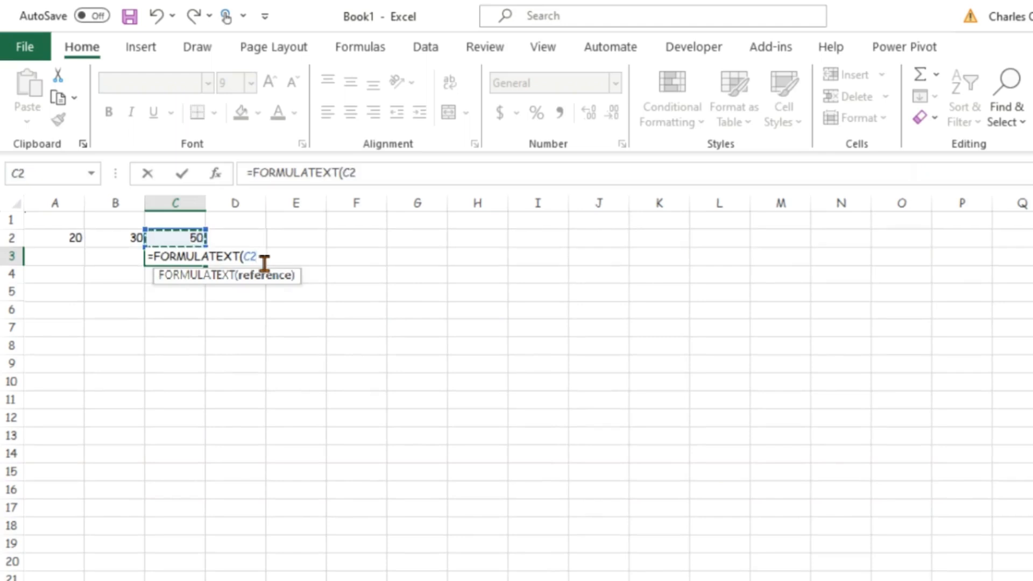
{"action": "key", "text": "Return"}
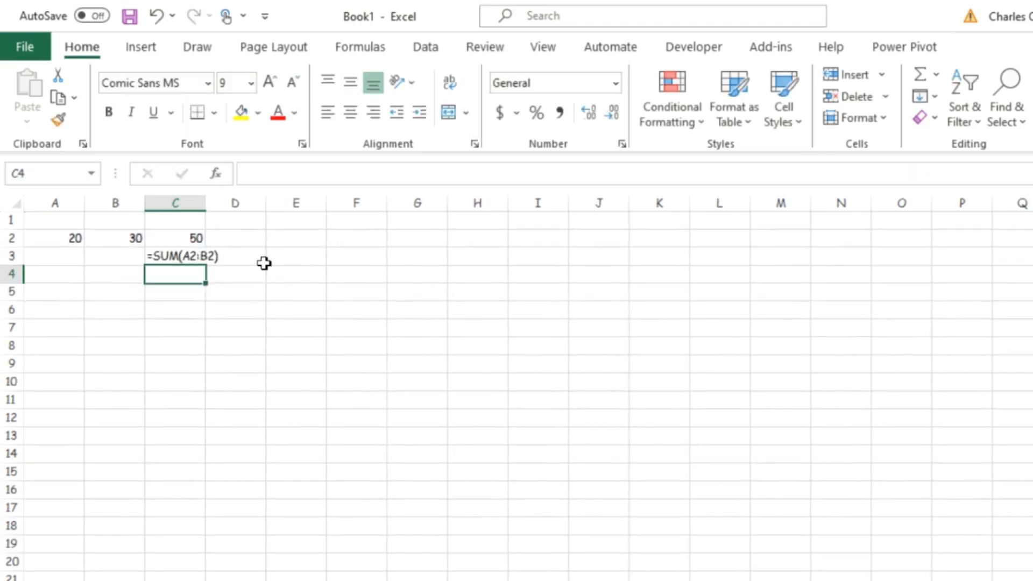
Move the cell selection down and back up column C in the magnified worksheet, ending near the formulas
{"action": "key", "text": "Down"}
{"action": "key", "text": "Down"}
{"action": "key", "text": "Down"}
{"action": "key", "text": "Up"}
{"action": "key", "text": "Up"}
{"action": "key", "text": "Up"}
{"action": "key", "text": "Up"}
{"action": "key", "text": "Up"}
{"action": "key", "text": "Up"}
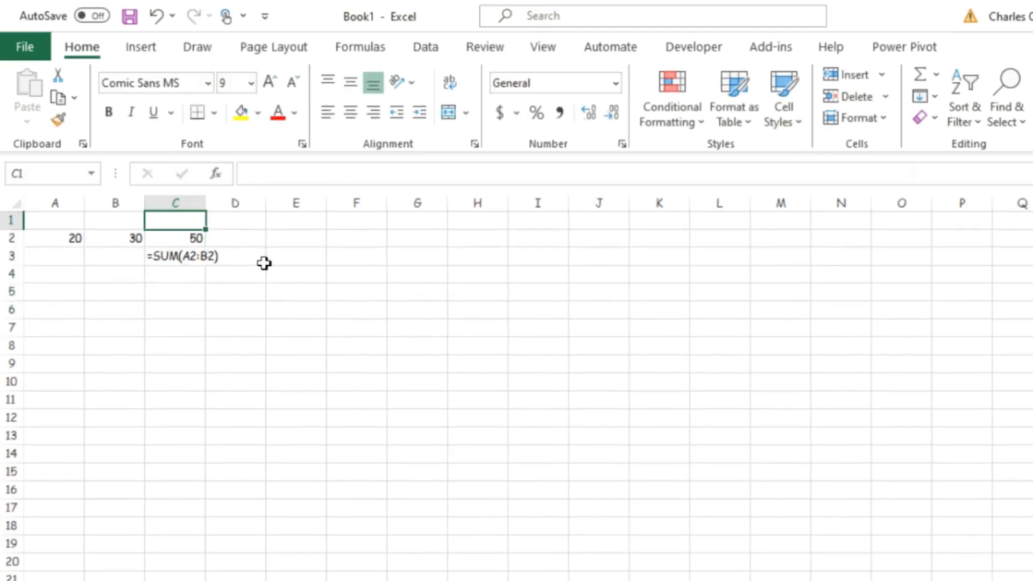
{"action": "key", "text": "Down"}
{"action": "key", "text": "Down"}
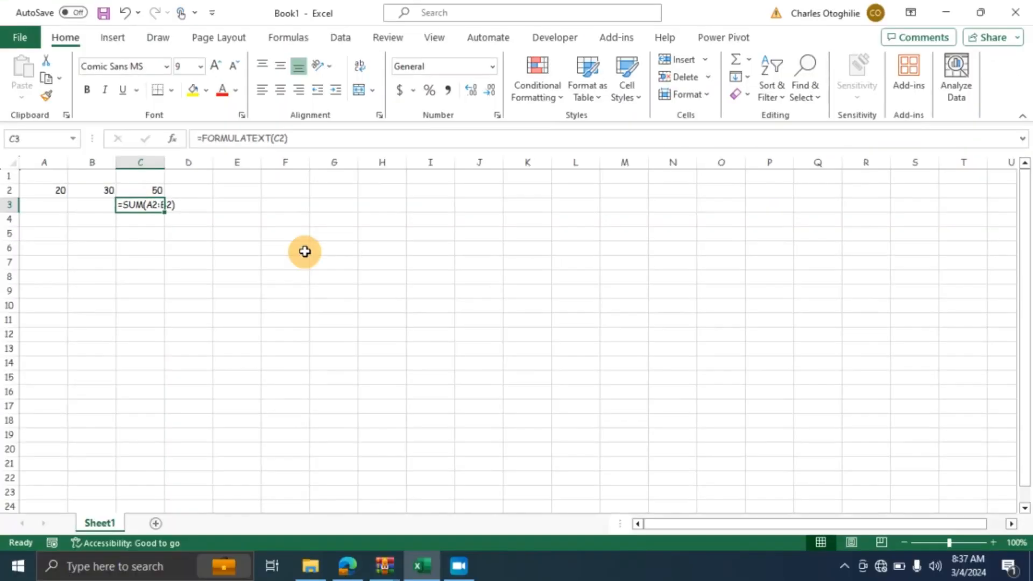
{"action": "key", "text": "Down"}
{"action": "key", "text": "Down"}
{"action": "key", "text": "Down"}
{"action": "key", "text": "Up"}
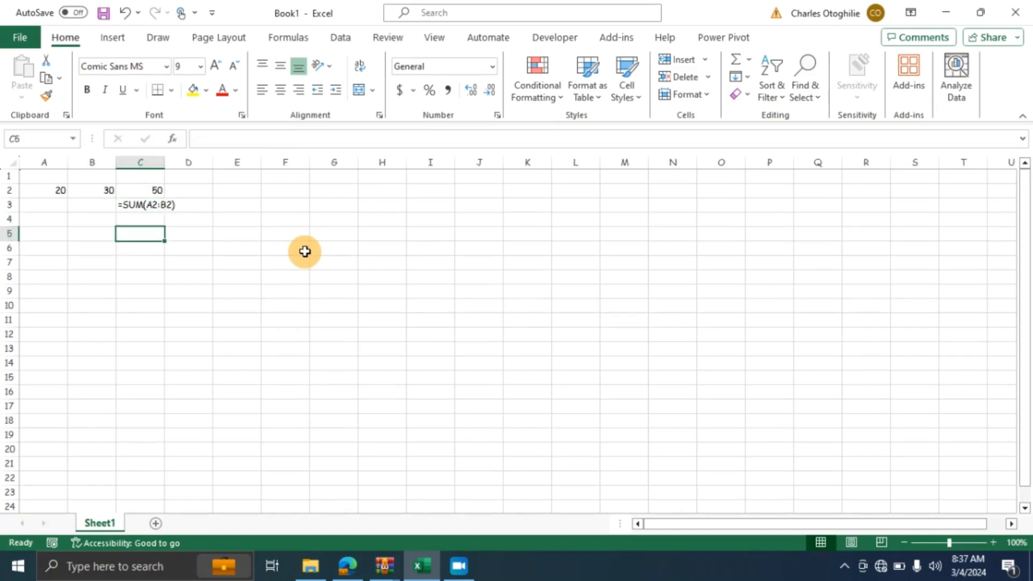
{"action": "key", "text": "Up"}
{"action": "key", "text": "Up"}
{"action": "key", "text": "Up"}
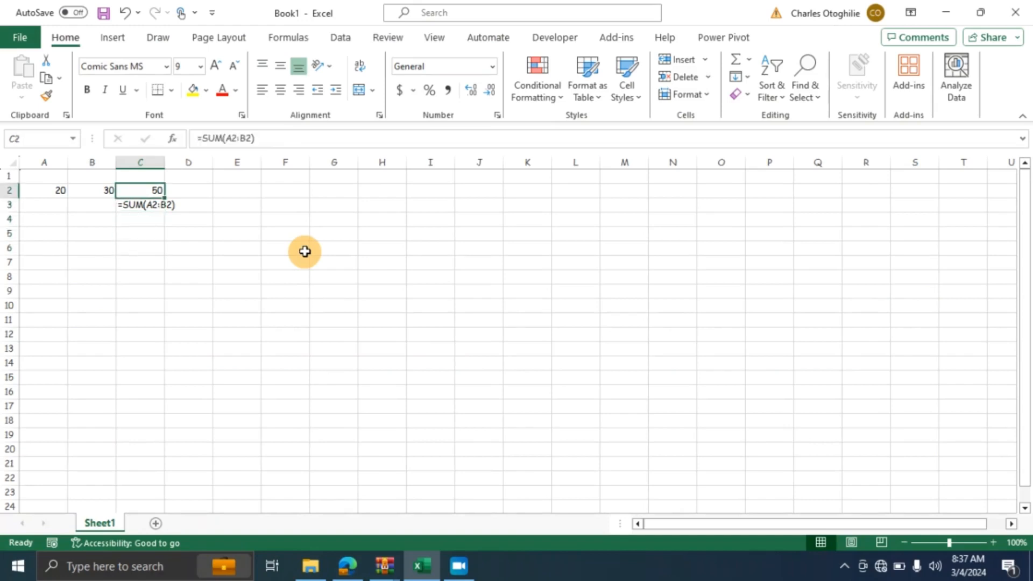
{"action": "key", "text": "Left"}
{"action": "key", "text": "Left"}
{"action": "key", "text": "Right"}
{"action": "key", "text": "Right"}
{"action": "key", "text": "Down"}
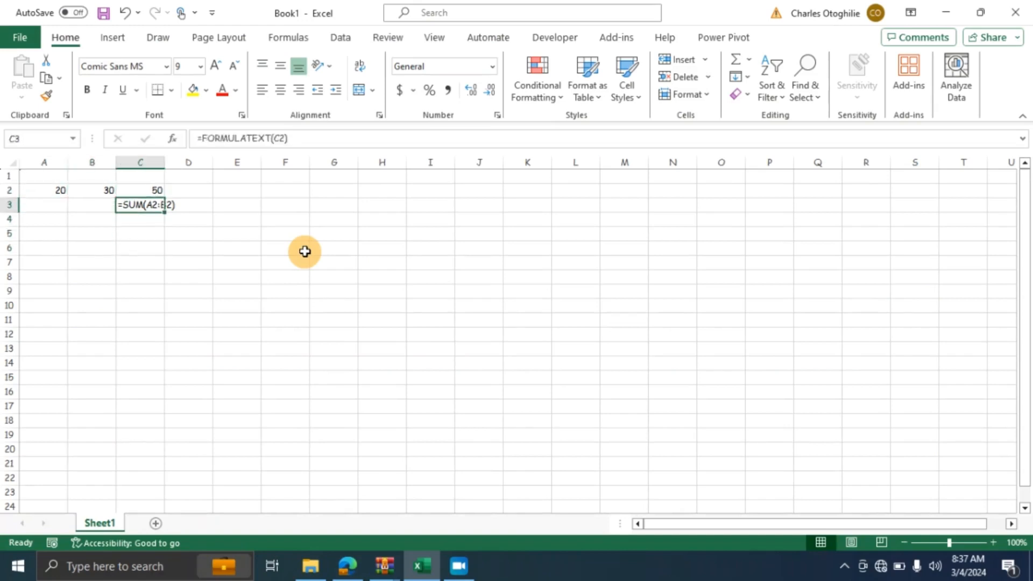
{"action": "key", "text": "Down"}
{"action": "key", "text": "Down"}
{"action": "key", "text": "Down"}
{"action": "key", "text": "Up"}
{"action": "key", "text": "Up"}
{"action": "key", "text": "Up"}
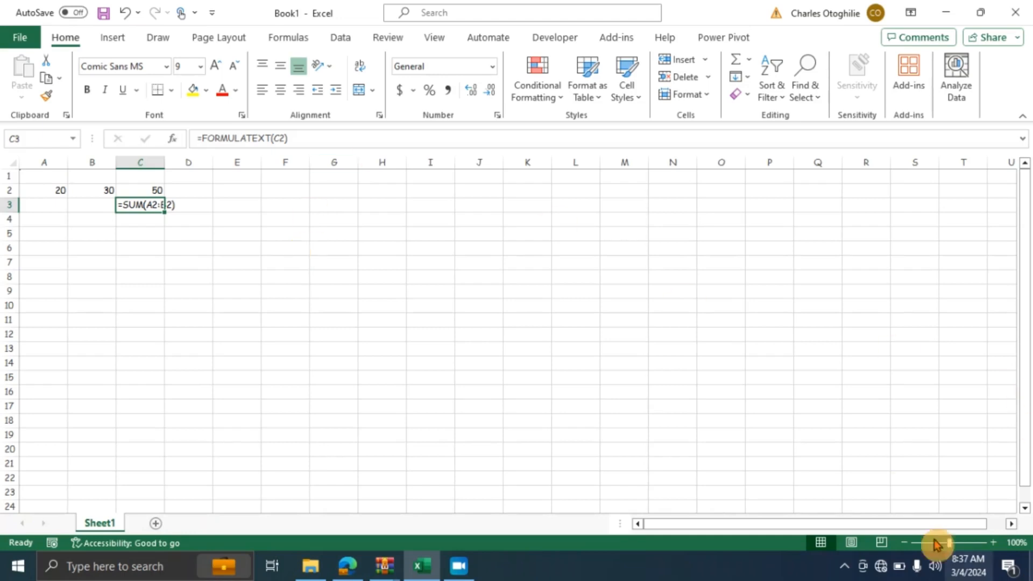
Review the Draw instructions and the draw-without-zoom shortcut in ZoomIt's options, and close the options with OK
{"action": "left_click", "coordinate": [848, 566]}
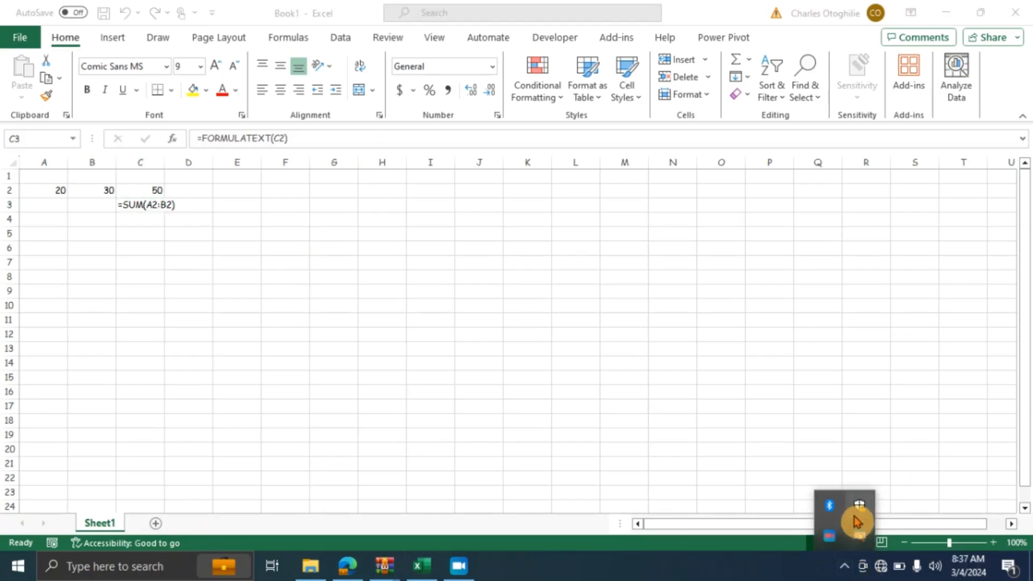
{"action": "right_click", "coordinate": [861, 538]}
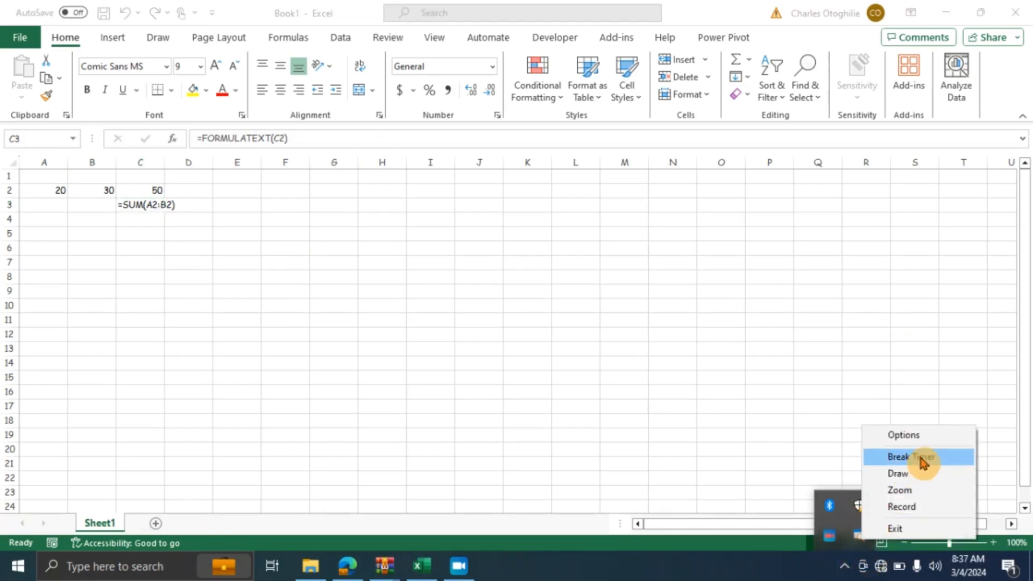
{"action": "left_click", "coordinate": [916, 436]}
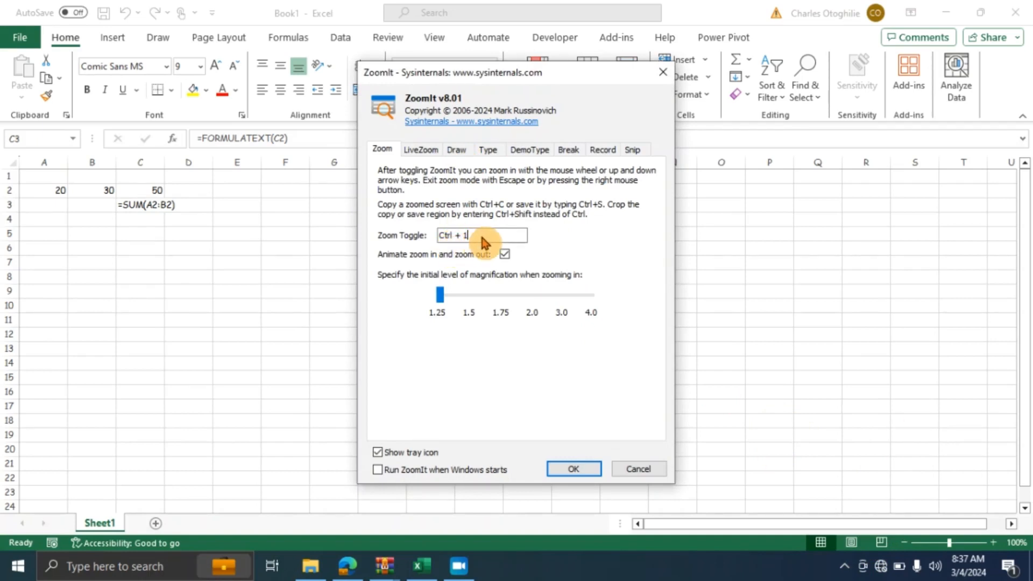
{"action": "left_click", "coordinate": [454, 153]}
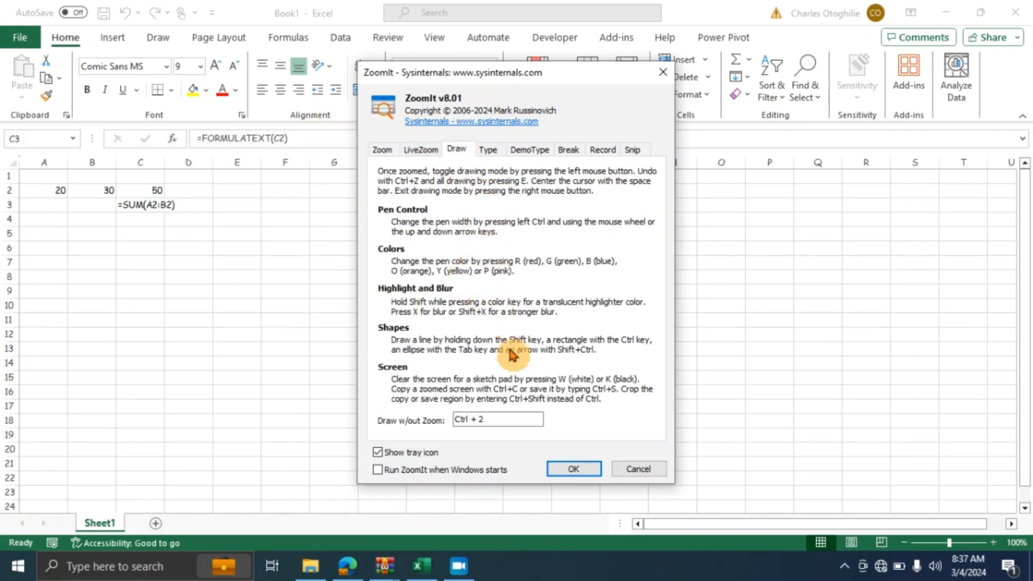
{"action": "left_click", "coordinate": [574, 472]}
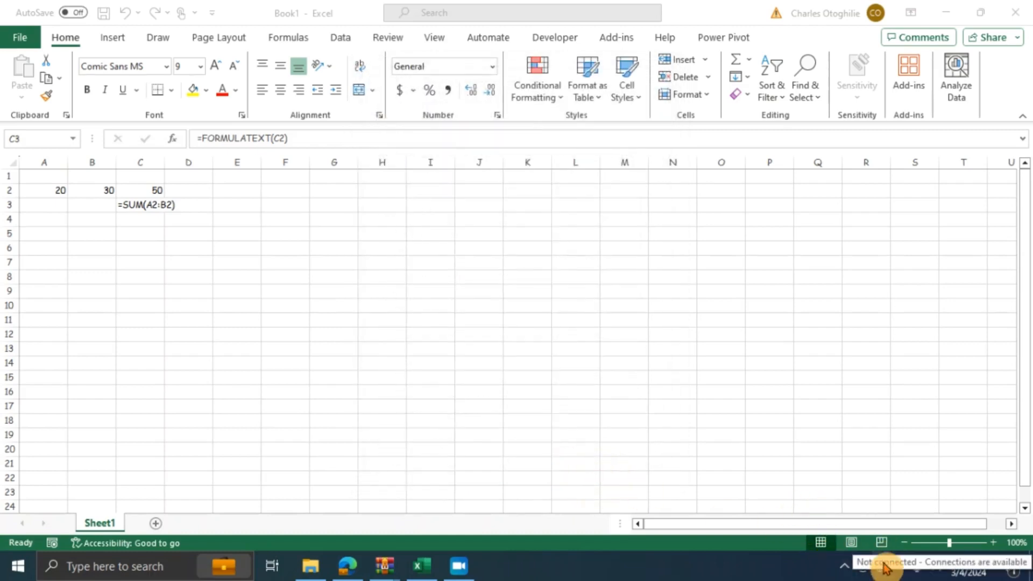
Start ZoomIt's Draw mode and draw an orange ellipse around cell G5 with a horizontal line from its centre to column K
{"action": "left_click", "coordinate": [844, 566]}
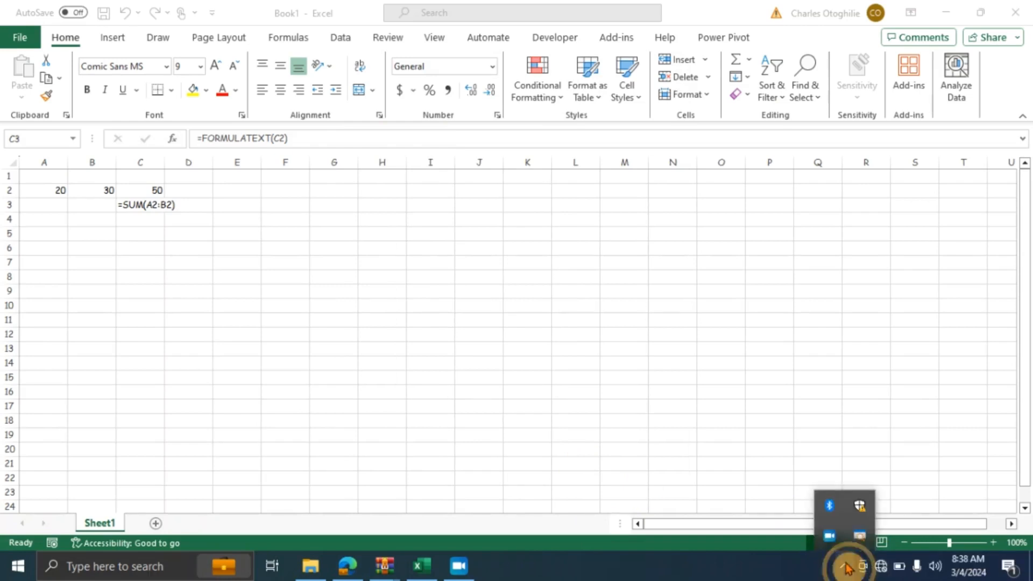
{"action": "right_click", "coordinate": [855, 539]}
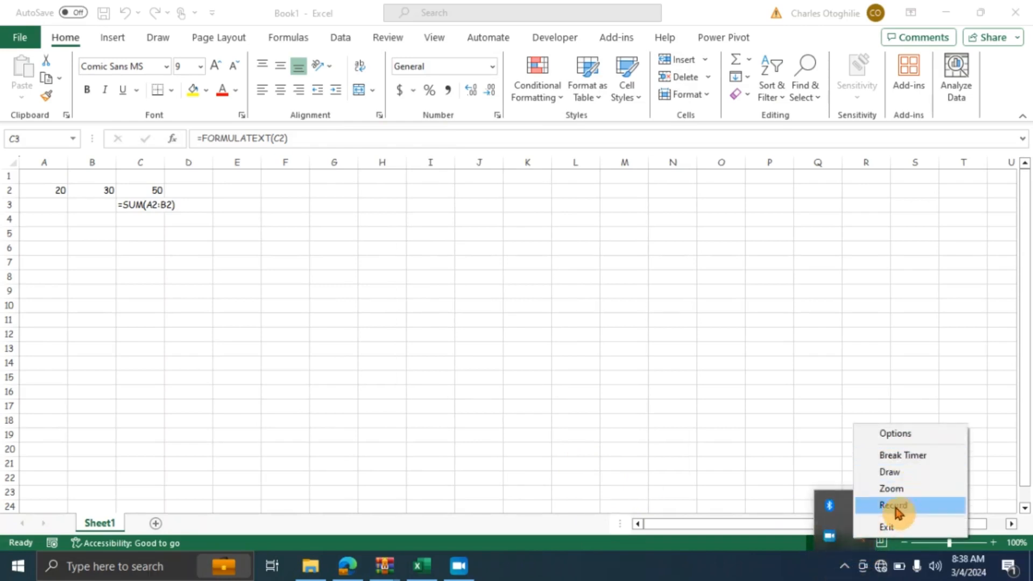
{"action": "left_click", "coordinate": [902, 476]}
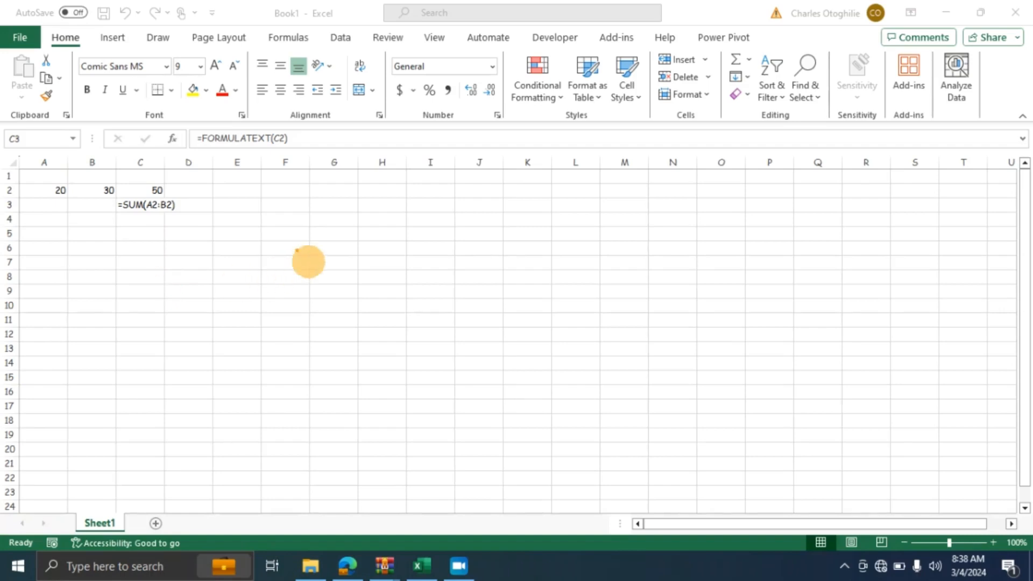
{"action": "left_click", "coordinate": [325, 221]}
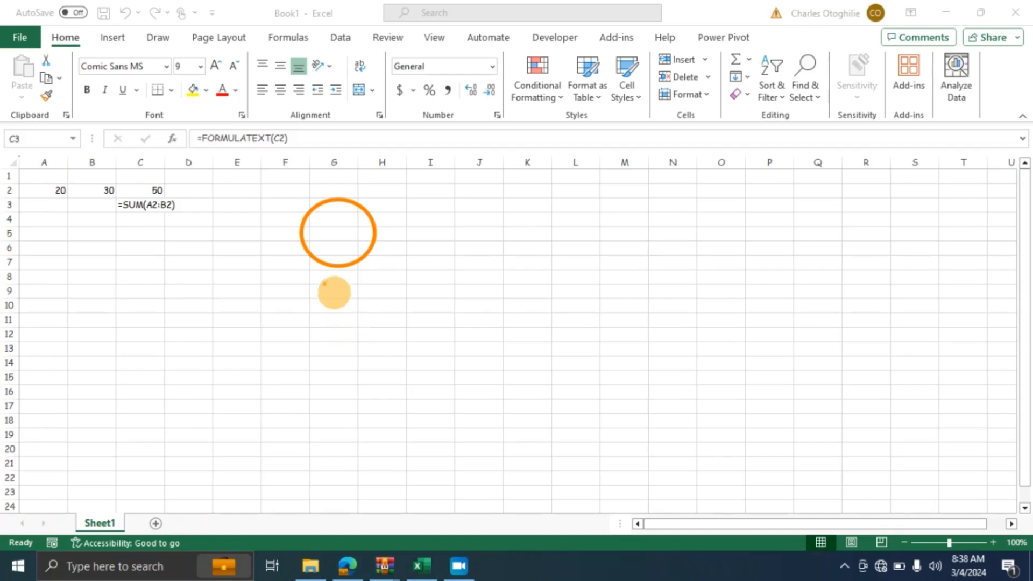
{"action": "left_click_drag", "start_coordinate": [336, 230], "coordinate": [532, 231]}
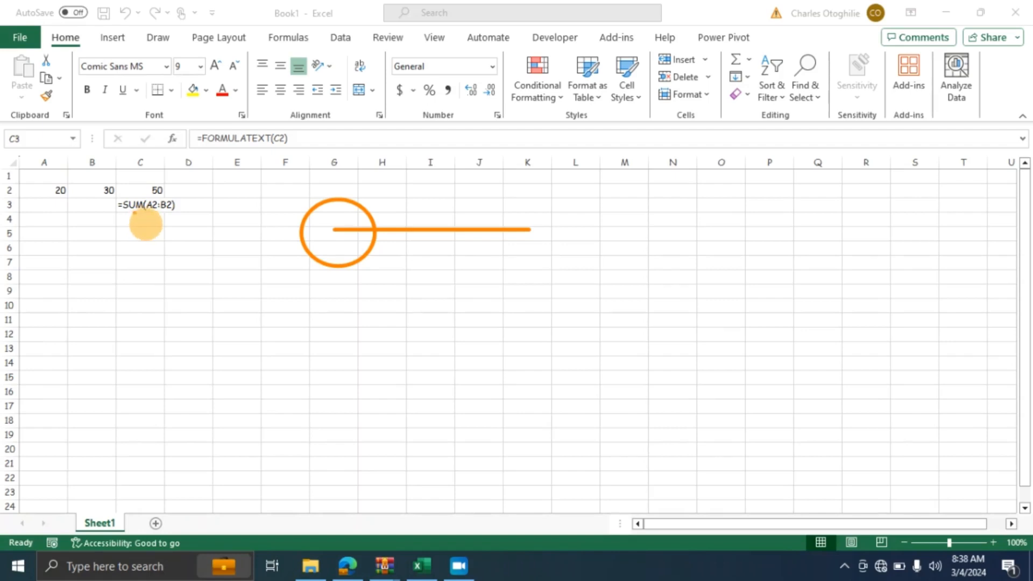
Draw an orange arrow pointing up at the formula text in C3 and an orange rectangle around the data in A1:D10
{"action": "left_click_drag", "start_coordinate": [134, 212], "coordinate": [134, 296]}
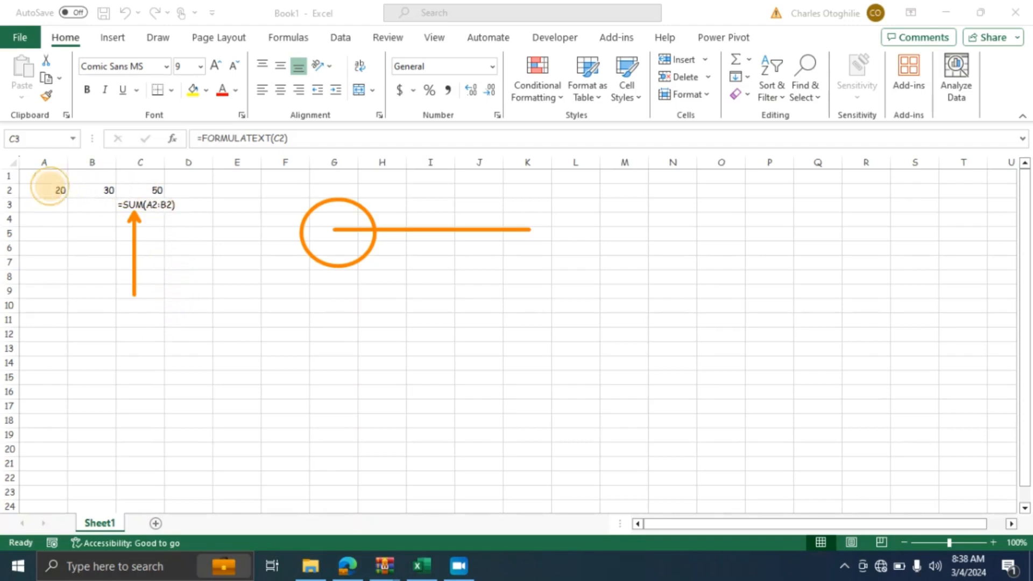
{"action": "mouse_move", "coordinate": [35, 175]}
{"action": "left_mouse_down"}
{"action": "mouse_move", "coordinate": [161, 194]}
{"action": "mouse_move", "coordinate": [210, 251]}
{"action": "mouse_move", "coordinate": [218, 319]}
{"action": "mouse_move", "coordinate": [214, 309]}
{"action": "left_mouse_up"}
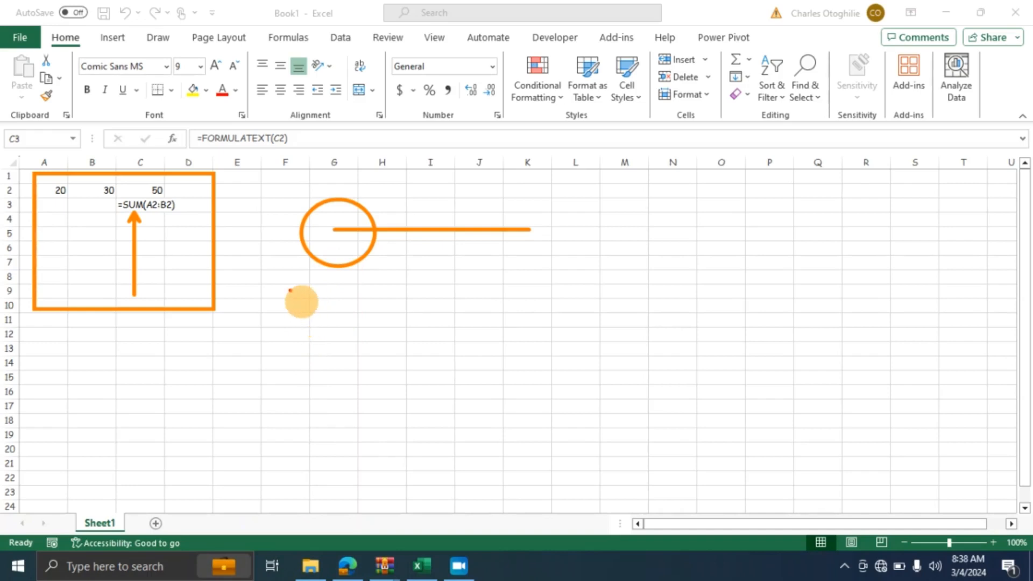
Draw a red rectangle below the orange ellipse, plus a diagonal line and an ellipse in green beneath the two rectangles
{"action": "mouse_move", "coordinate": [290, 291]}
{"action": "left_mouse_down"}
{"action": "mouse_move", "coordinate": [354, 326]}
{"action": "mouse_move", "coordinate": [366, 376]}
{"action": "mouse_move", "coordinate": [407, 357]}
{"action": "left_mouse_up"}
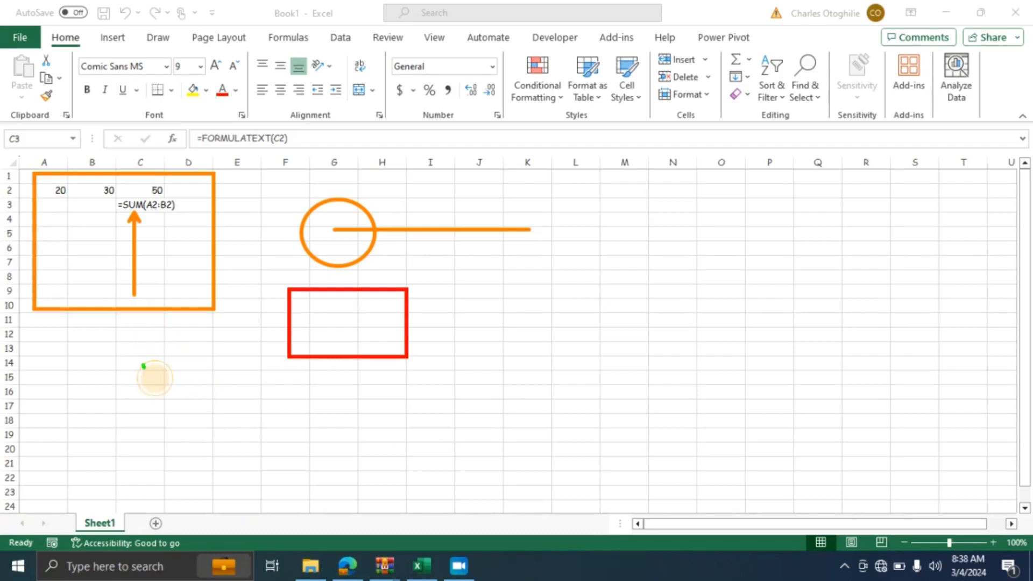
{"action": "left_click_drag", "start_coordinate": [143, 365], "coordinate": [212, 431]}
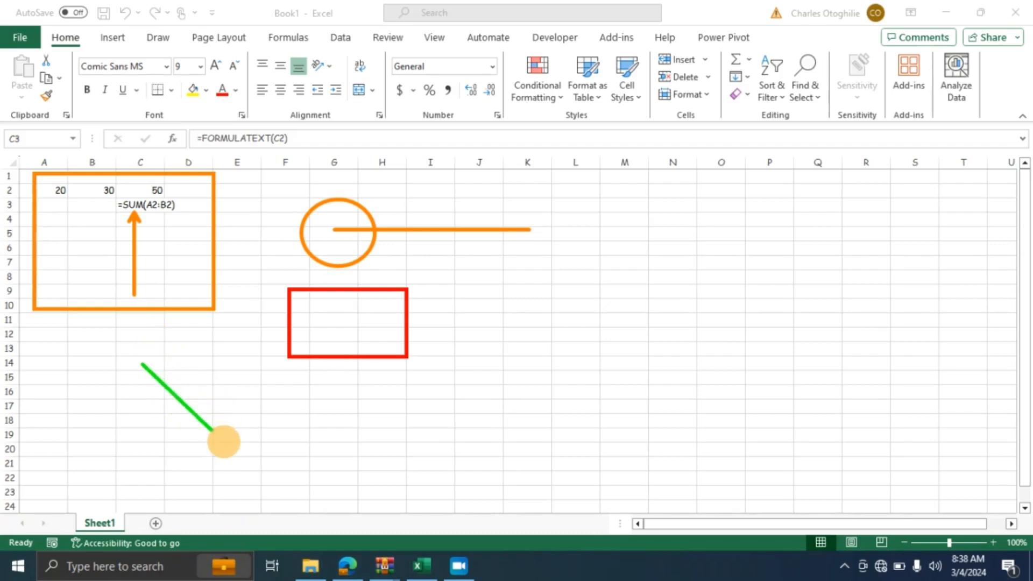
{"action": "mouse_move", "coordinate": [264, 381]}
{"action": "left_mouse_down"}
{"action": "mouse_move", "coordinate": [320, 422]}
{"action": "mouse_move", "coordinate": [331, 455]}
{"action": "mouse_move", "coordinate": [361, 459]}
{"action": "left_mouse_up"}
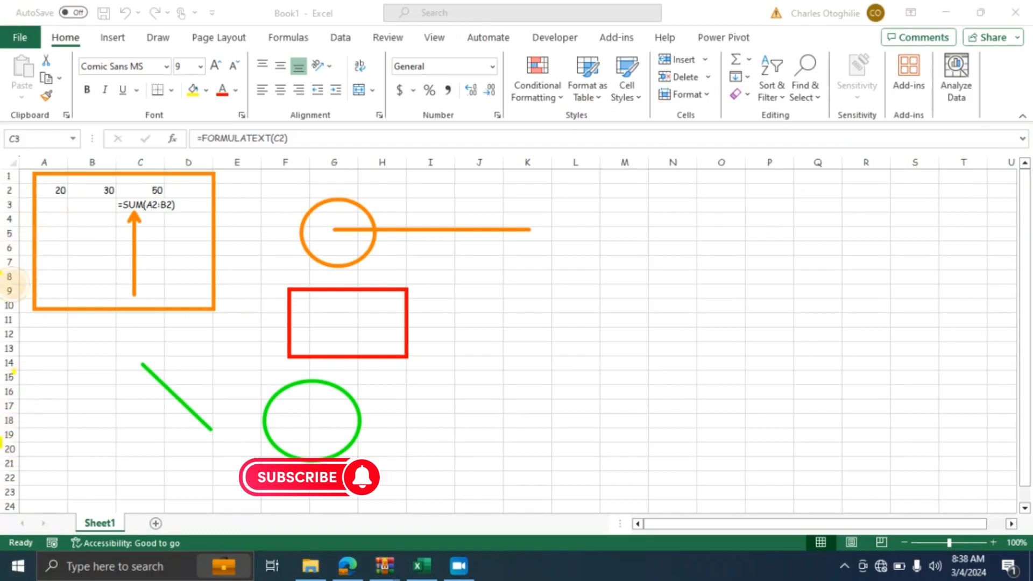
Draw two slanted yellow lines to the right of the red rectangle and a large yellow ellipse over columns N to Q
{"action": "left_click_drag", "start_coordinate": [657, 195], "coordinate": [612, 263]}
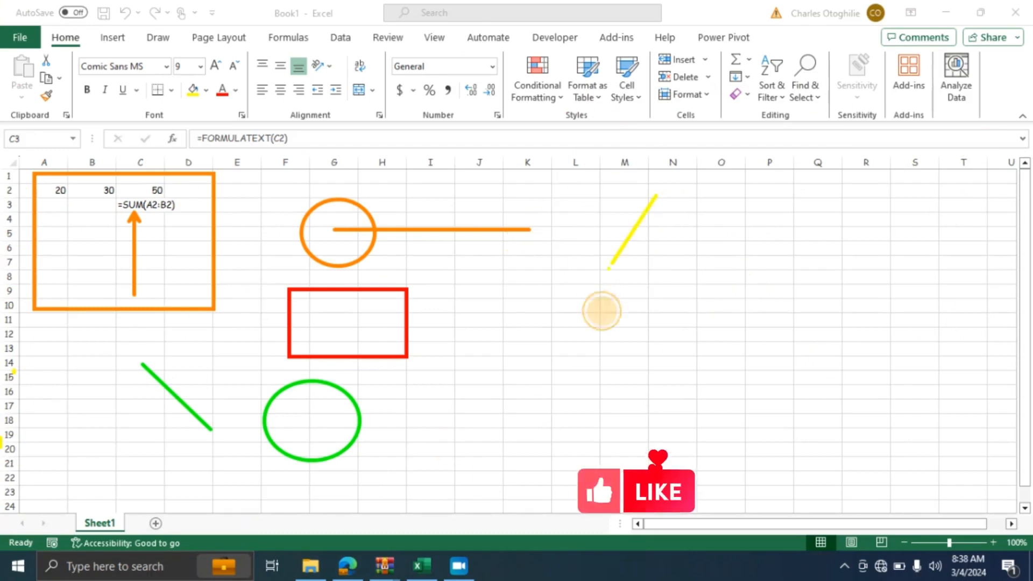
{"action": "mouse_move", "coordinate": [511, 265]}
{"action": "left_mouse_down"}
{"action": "mouse_move", "coordinate": [482, 425]}
{"action": "mouse_move", "coordinate": [380, 433]}
{"action": "mouse_move", "coordinate": [462, 441]}
{"action": "left_mouse_up"}
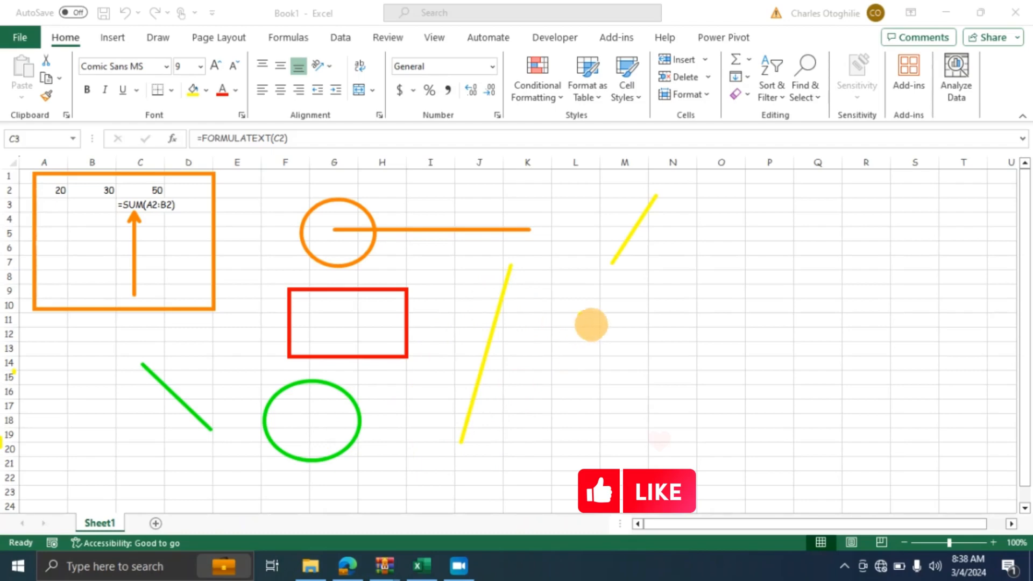
{"action": "left_click_drag", "start_coordinate": [689, 321], "coordinate": [832, 439]}
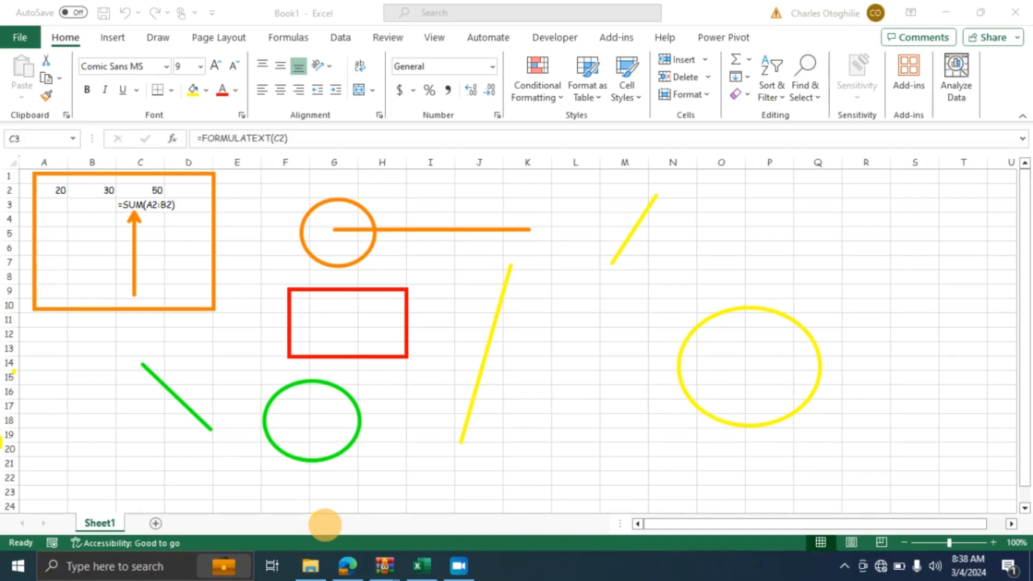
Switch to typing mode and write the yellow text "thehh ehheh theh" to the right of the green ellipse
{"action": "key", "text": "t"}
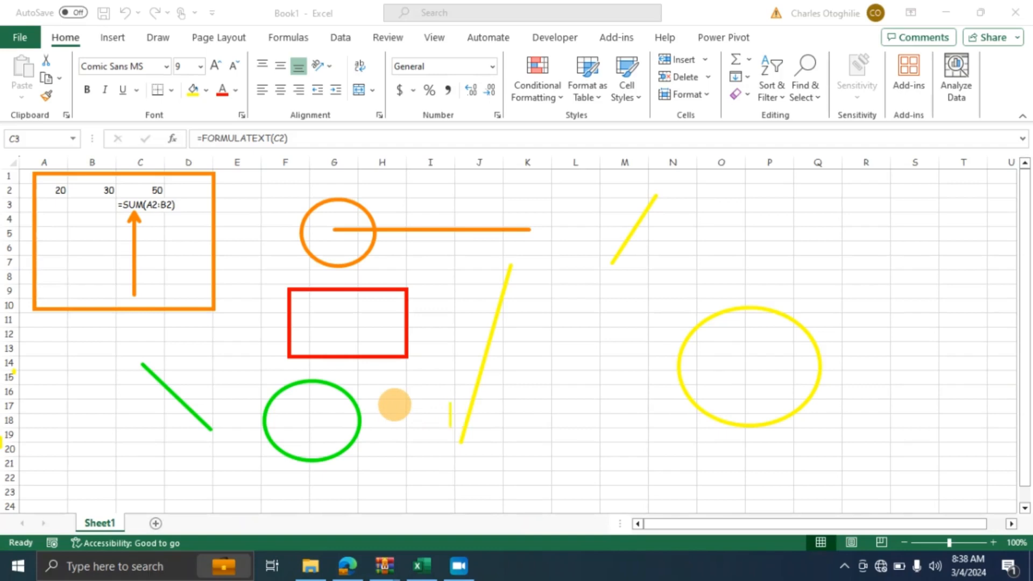
{"action": "type", "text": "thehh  ehh"}
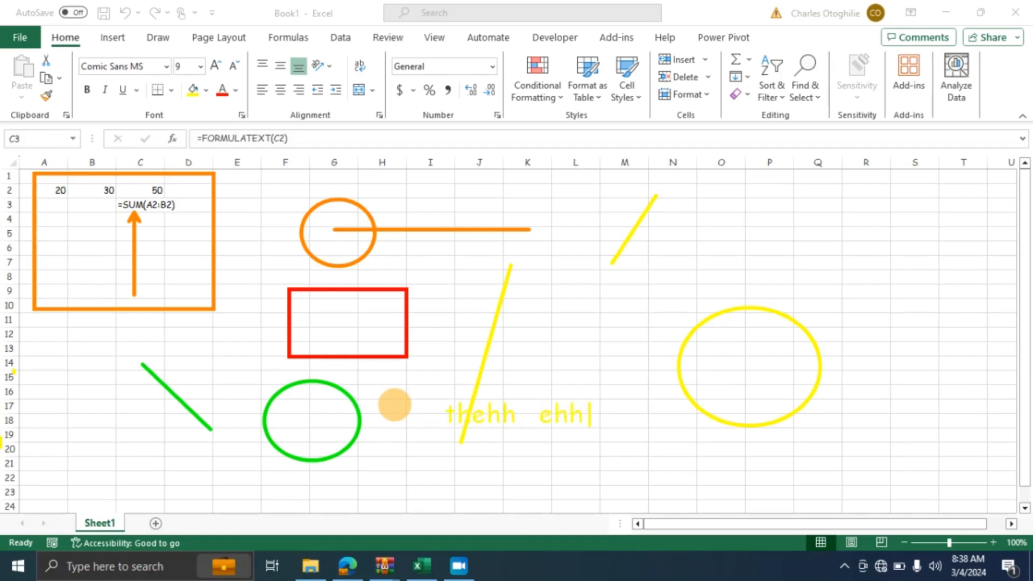
{"action": "type", "text": "eh theh"}
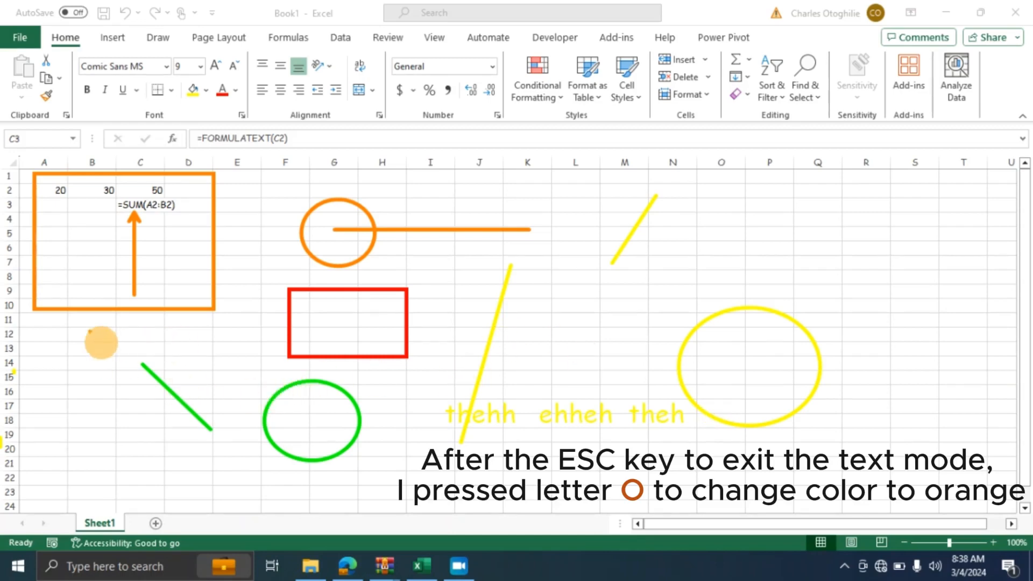
Change the pen colour to orange and write "Zoomit" below the orange rectangle
{"action": "left_click_drag", "start_coordinate": [95, 337], "coordinate": [95, 363]}
{"action": "type", "text": "Zoomit"}
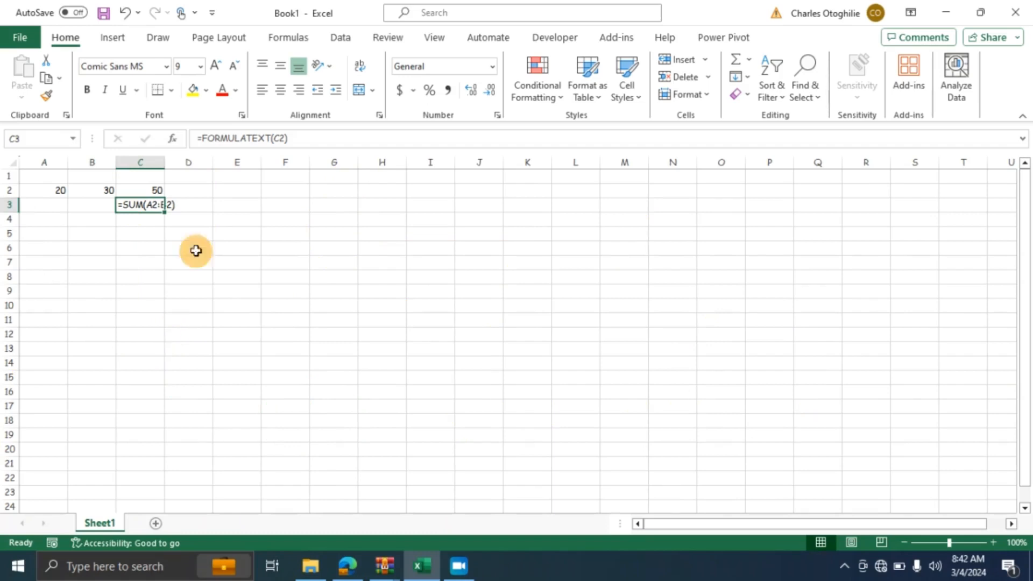
{"action": "left_click", "coordinate": [241, 215]}
{"action": "left_click", "coordinate": [176, 230]}
{"action": "left_click", "coordinate": [142, 216]}
{"action": "left_click", "coordinate": [247, 251]}
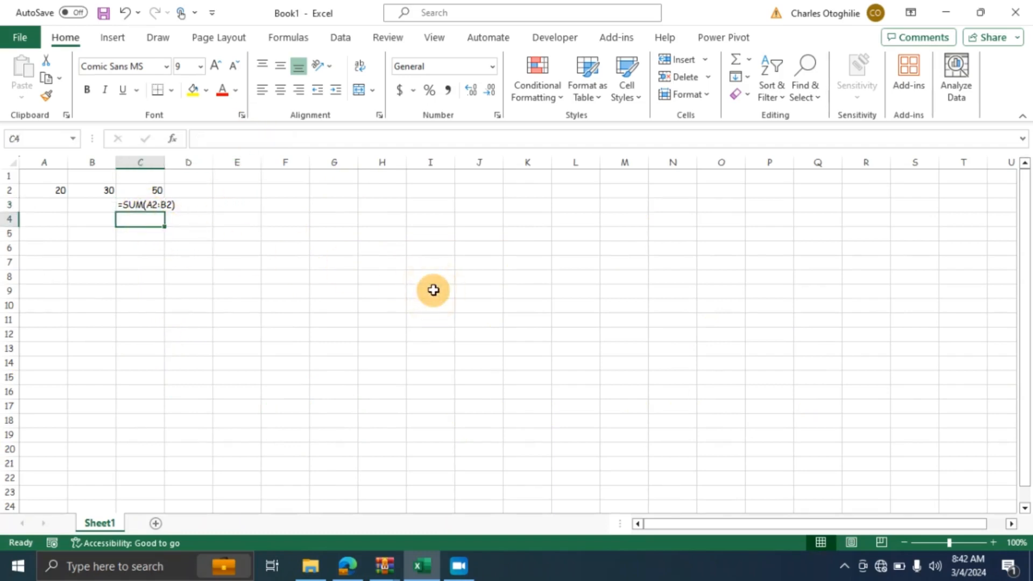
{"action": "key", "text": "Down"}
{"action": "key", "text": "Down"}
{"action": "key", "text": "Down"}
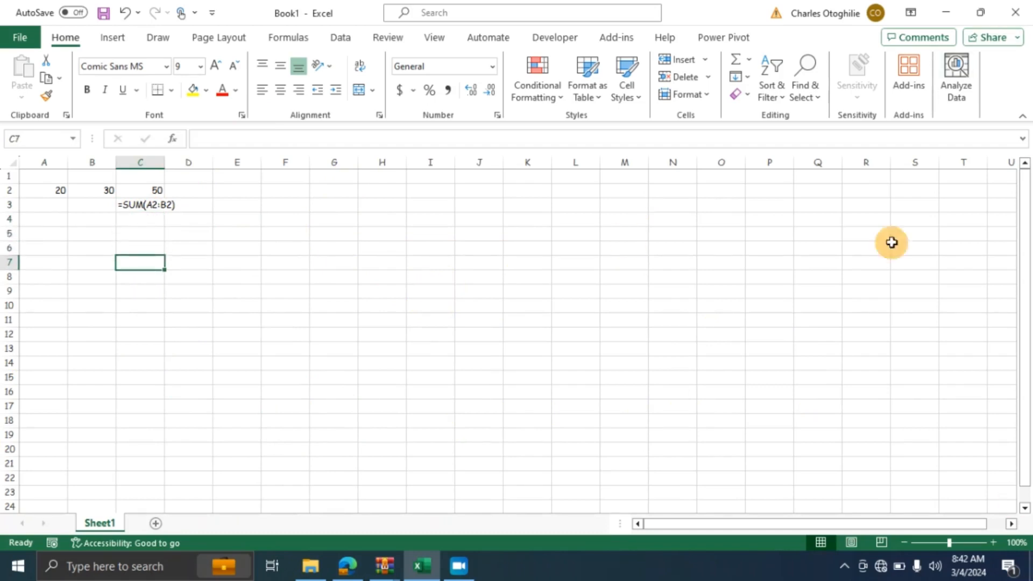
Open the ZoomIt options and review the typing mode's text font settings, keeping Comic Sans MS Regular, size 16
{"action": "left_click", "coordinate": [844, 566]}
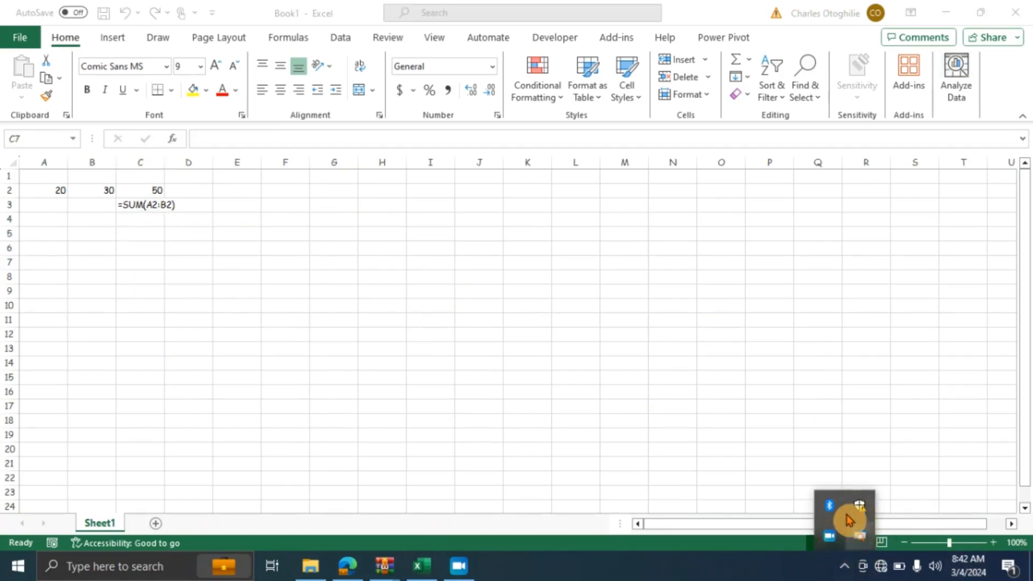
{"action": "right_click", "coordinate": [859, 537]}
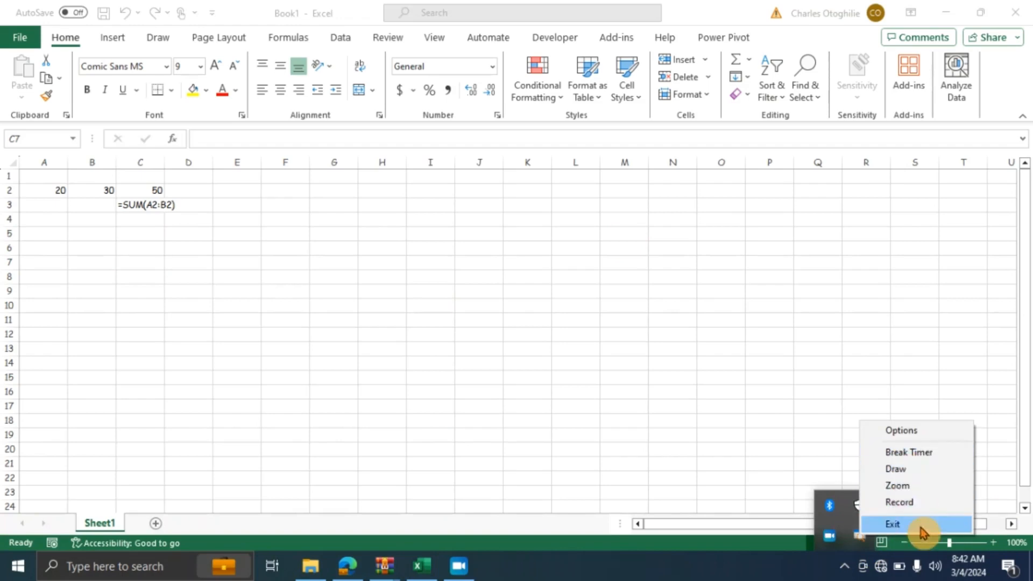
{"action": "left_click", "coordinate": [917, 435]}
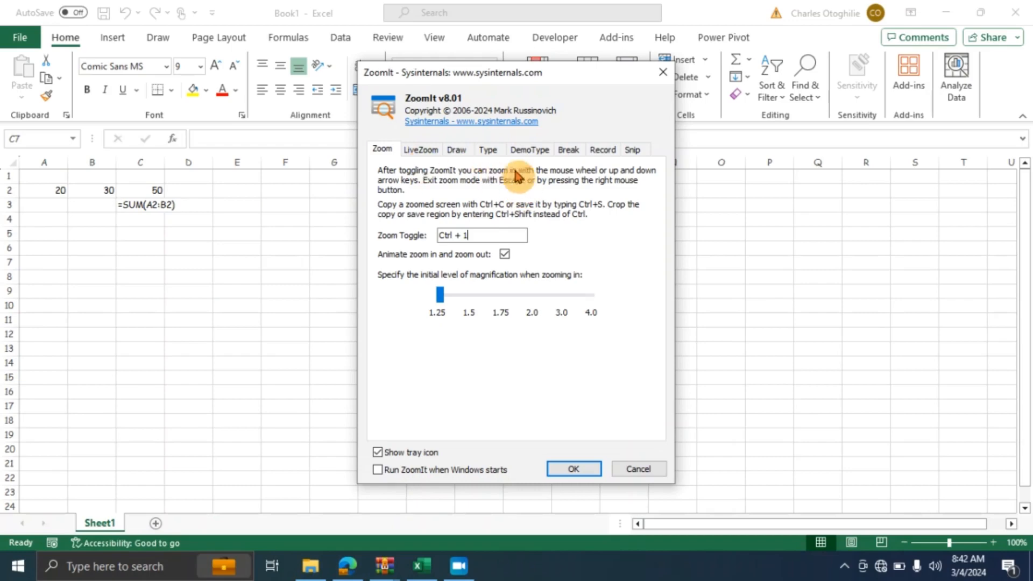
{"action": "left_click", "coordinate": [487, 151]}
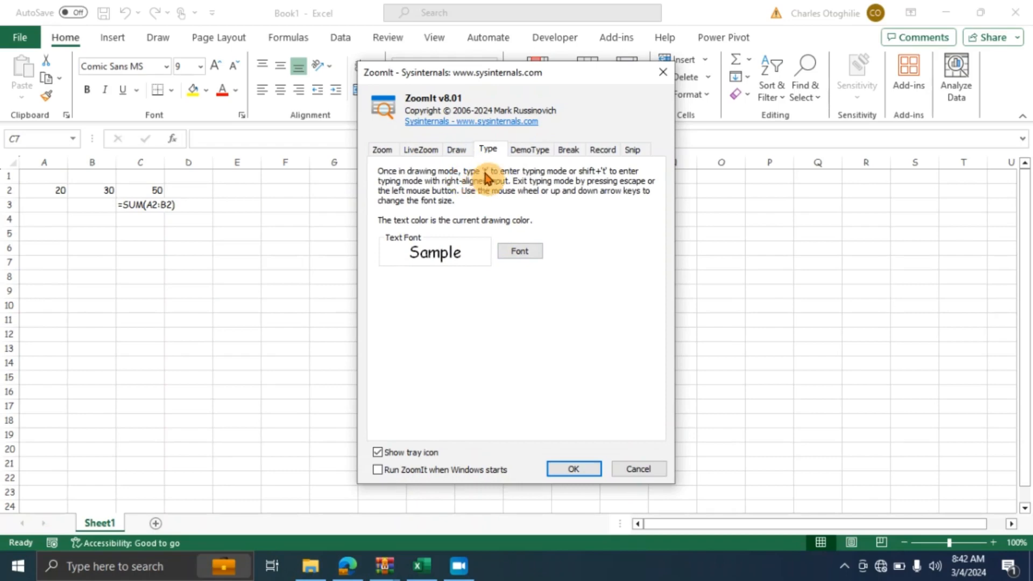
{"action": "left_click", "coordinate": [520, 253]}
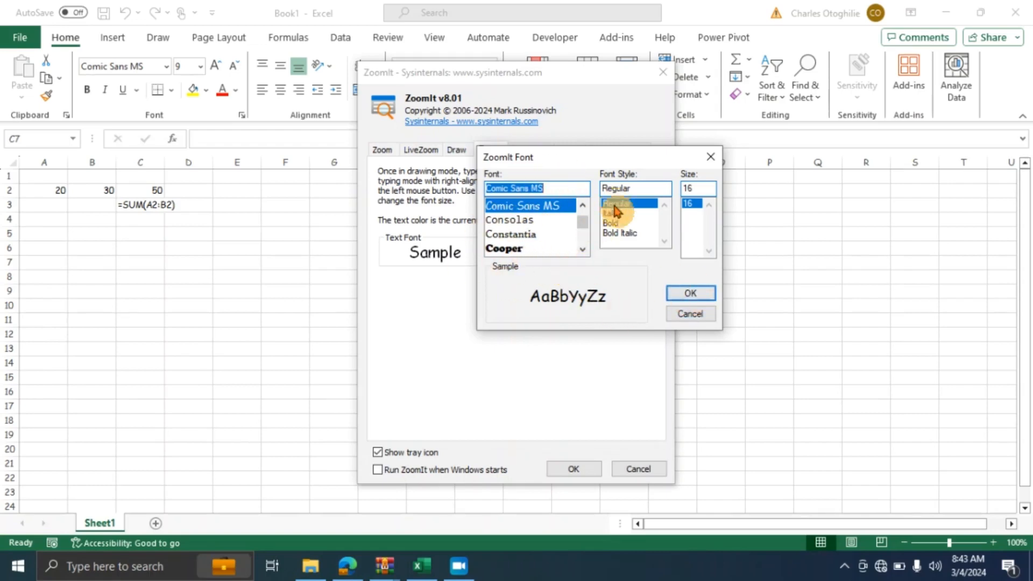
{"action": "left_click", "coordinate": [694, 295]}
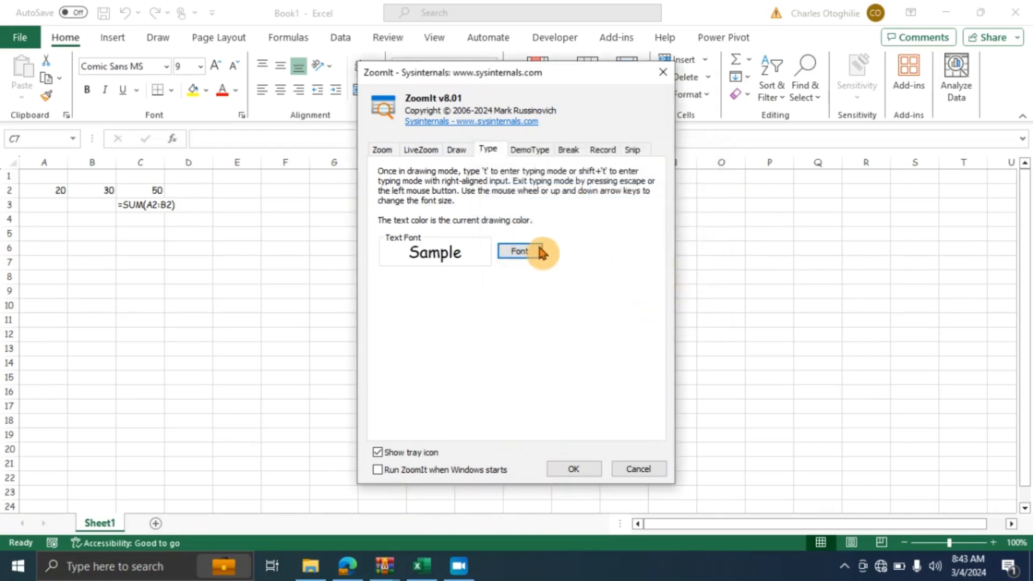
Review the DemoType and Break timer settings, then close the ZoomIt options
{"action": "left_click", "coordinate": [540, 153]}
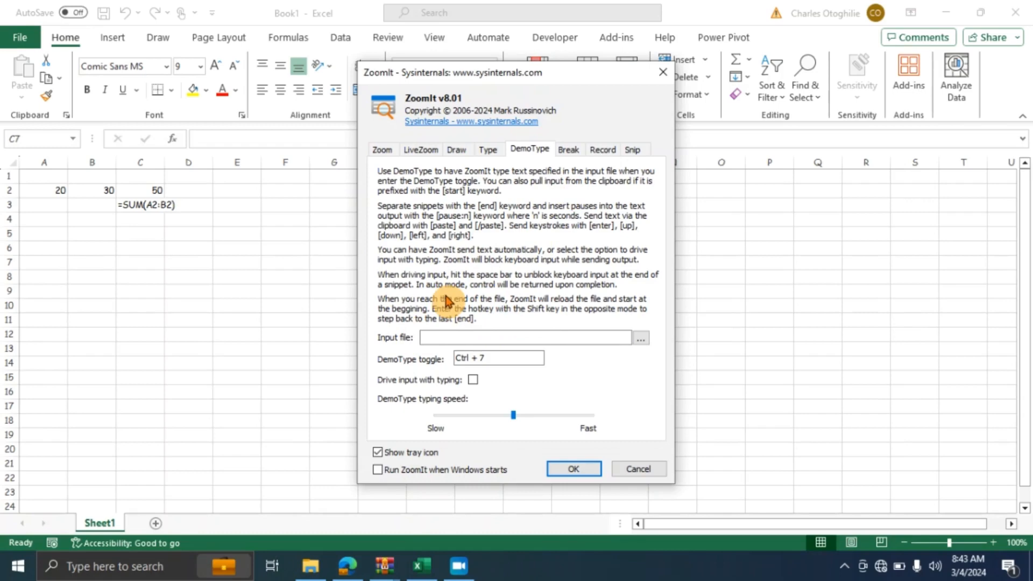
{"action": "left_click", "coordinate": [571, 152]}
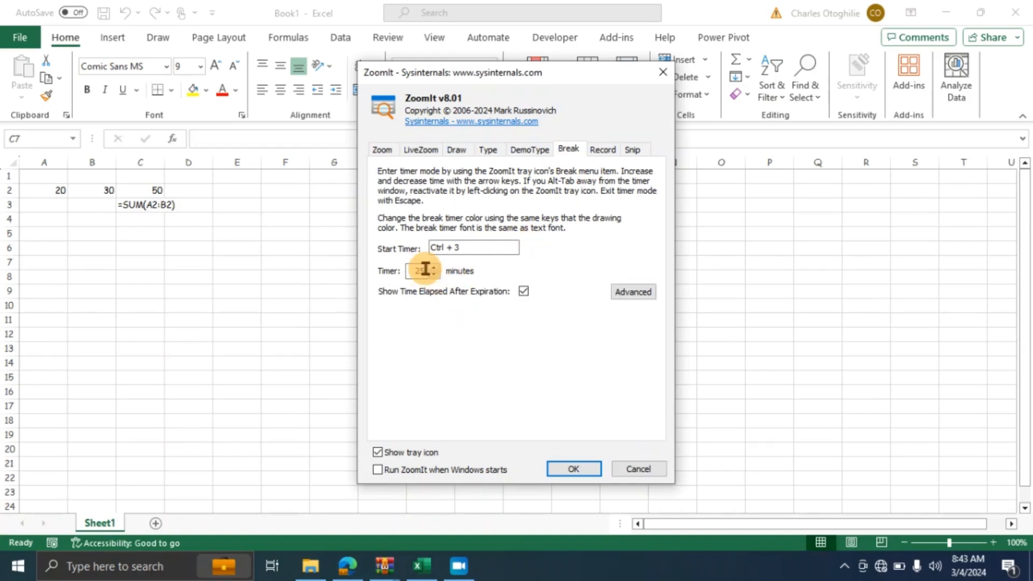
{"action": "left_click", "coordinate": [575, 469]}
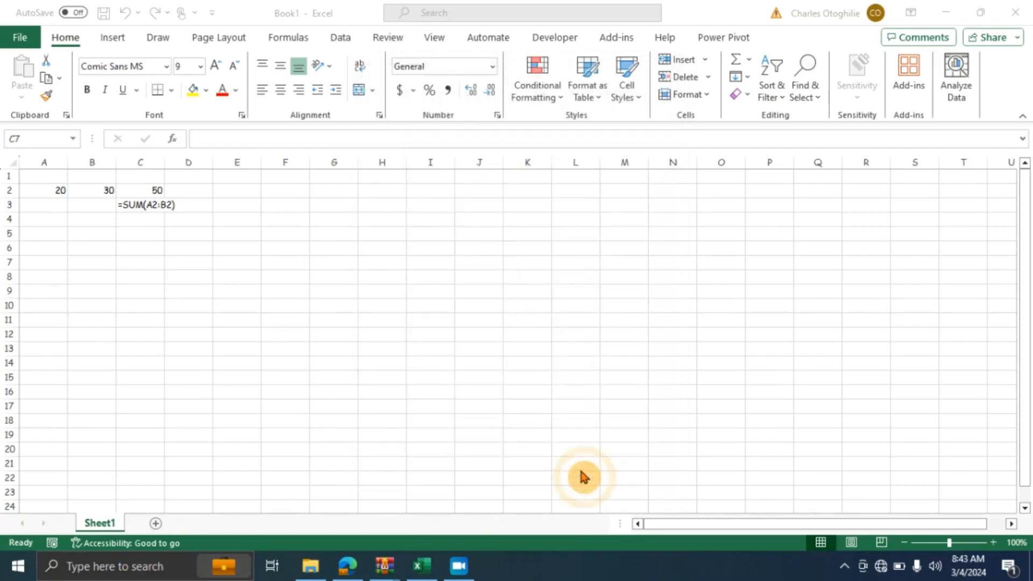
Start ZoomIt's break timer with its current duration, let it count down briefly, and exit it
{"action": "left_click", "coordinate": [845, 568]}
{"action": "right_click", "coordinate": [859, 535]}
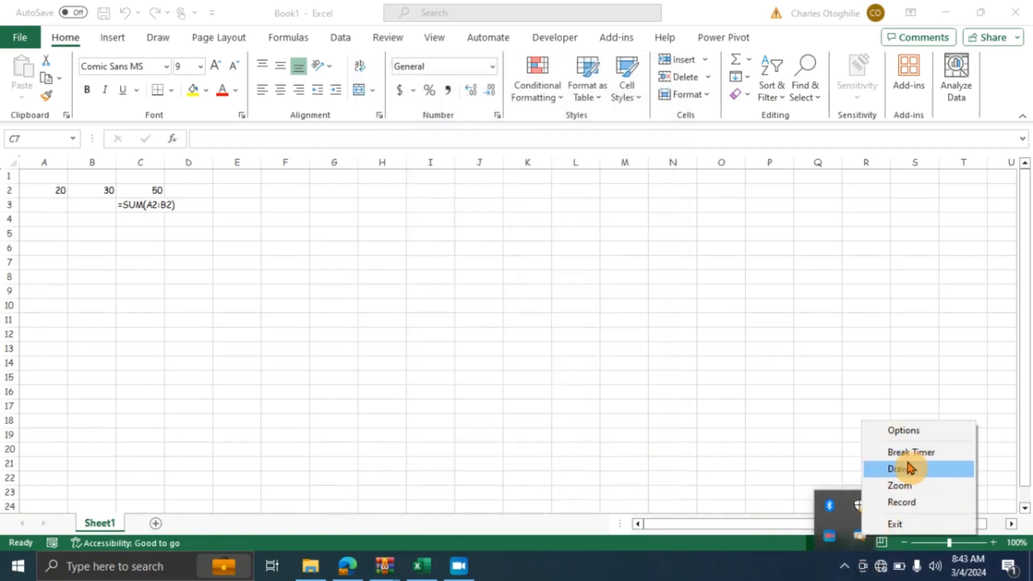
{"action": "left_click", "coordinate": [927, 457]}
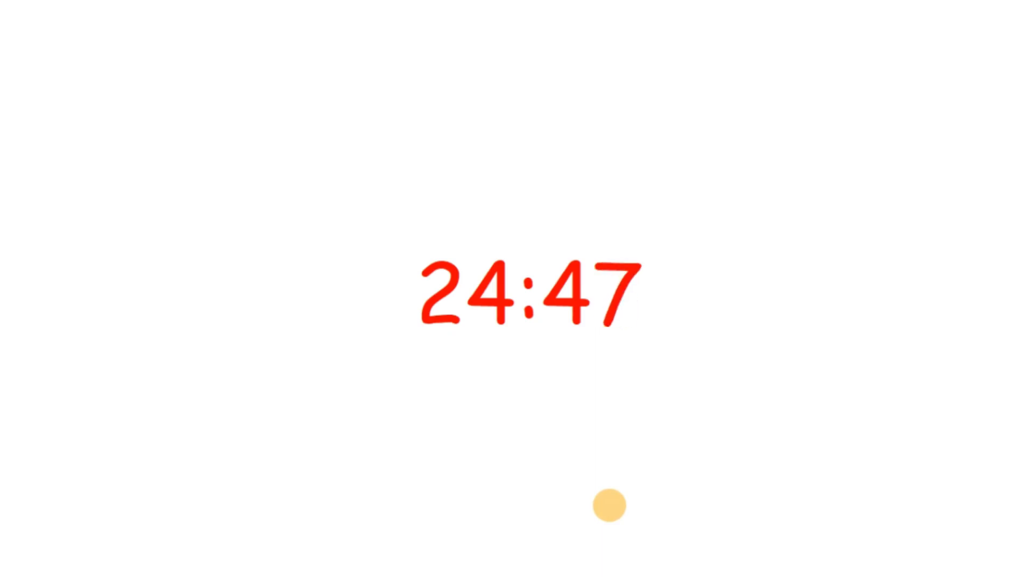
{"action": "key", "text": "Escape"}
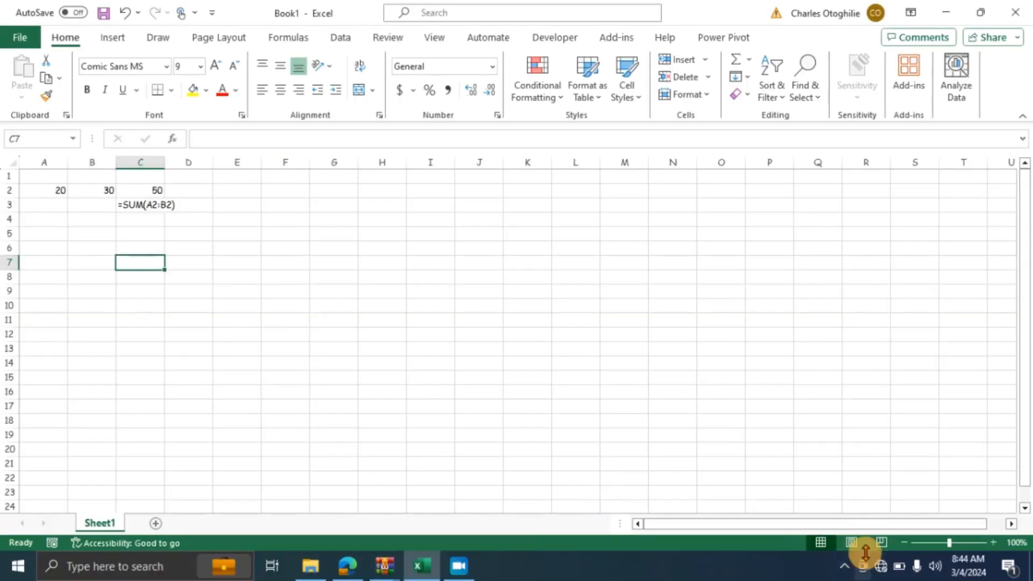
Set the break timer's duration to 1 minute in the ZoomIt options
{"action": "left_click", "coordinate": [844, 571]}
{"action": "right_click", "coordinate": [873, 534]}
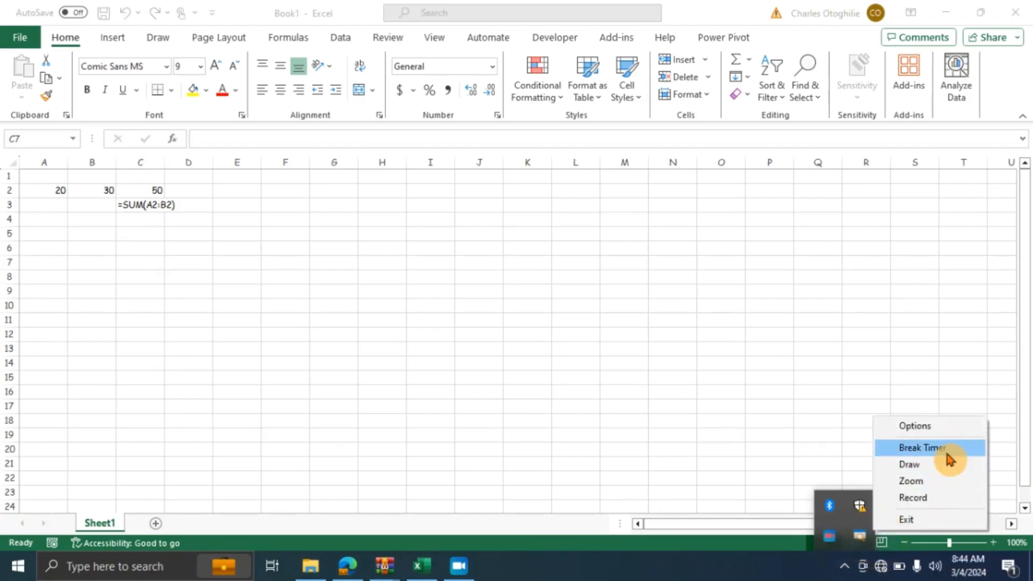
{"action": "left_click", "coordinate": [958, 430]}
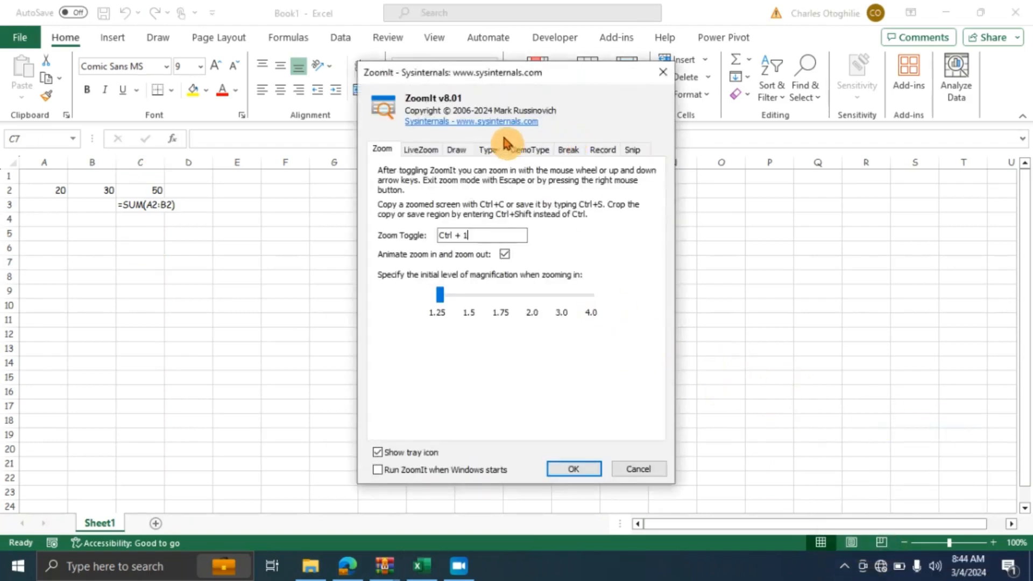
{"action": "left_click", "coordinate": [573, 151]}
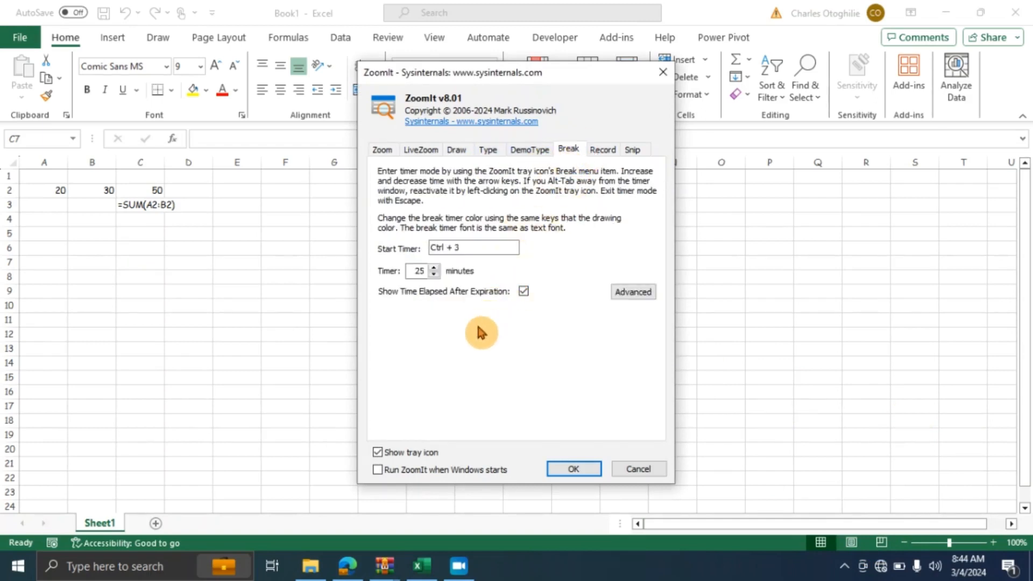
{"action": "left_click", "coordinate": [419, 271]}
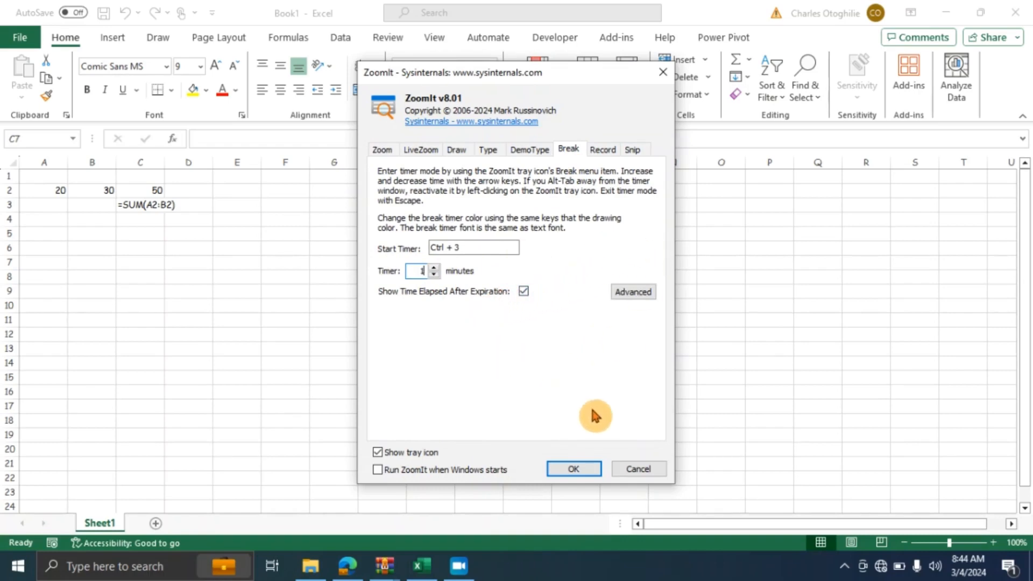
{"action": "left_click", "coordinate": [586, 469]}
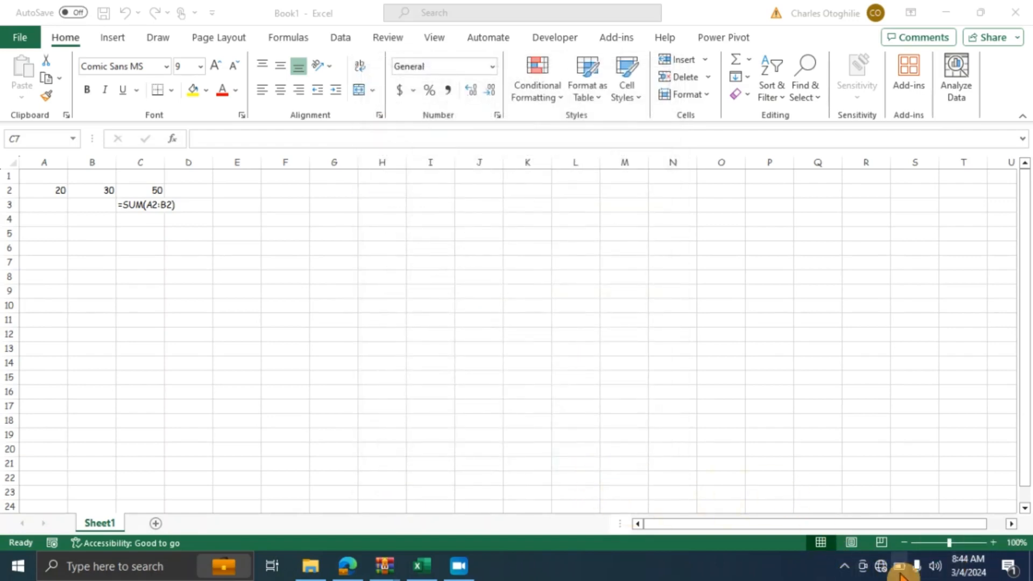
Run the one-minute break timer briefly, exit it, and select cell O22 in the worksheet
{"action": "left_click", "coordinate": [846, 569]}
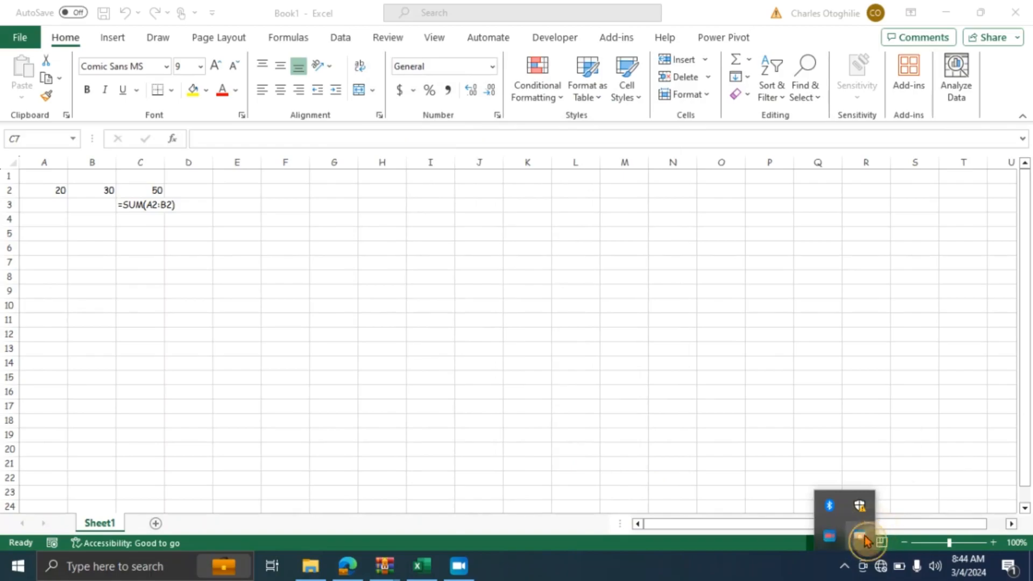
{"action": "right_click", "coordinate": [860, 535]}
{"action": "left_click", "coordinate": [921, 456]}
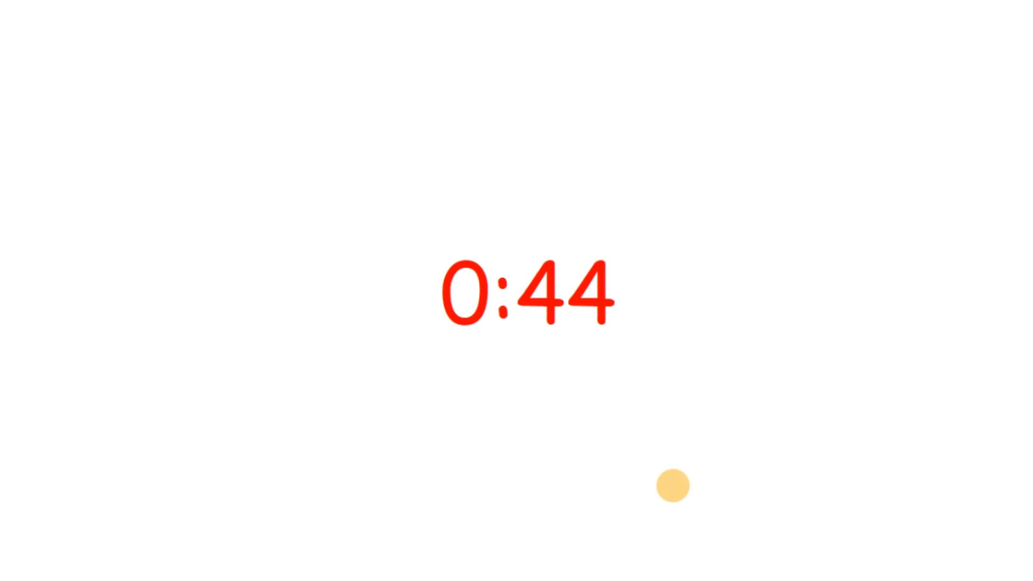
{"action": "key", "text": "Escape"}
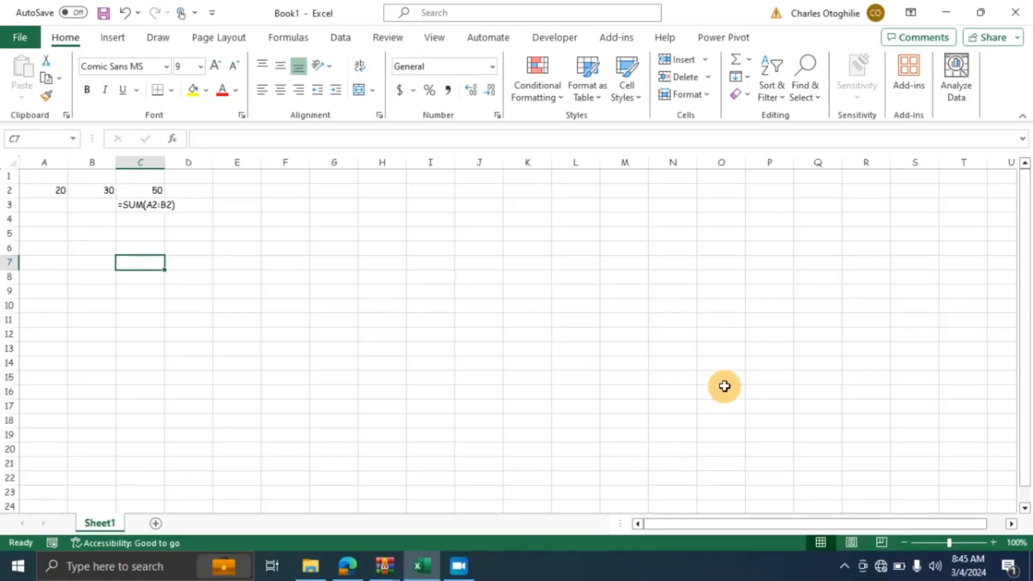
{"action": "left_click", "coordinate": [655, 366]}
{"action": "left_click", "coordinate": [718, 477]}
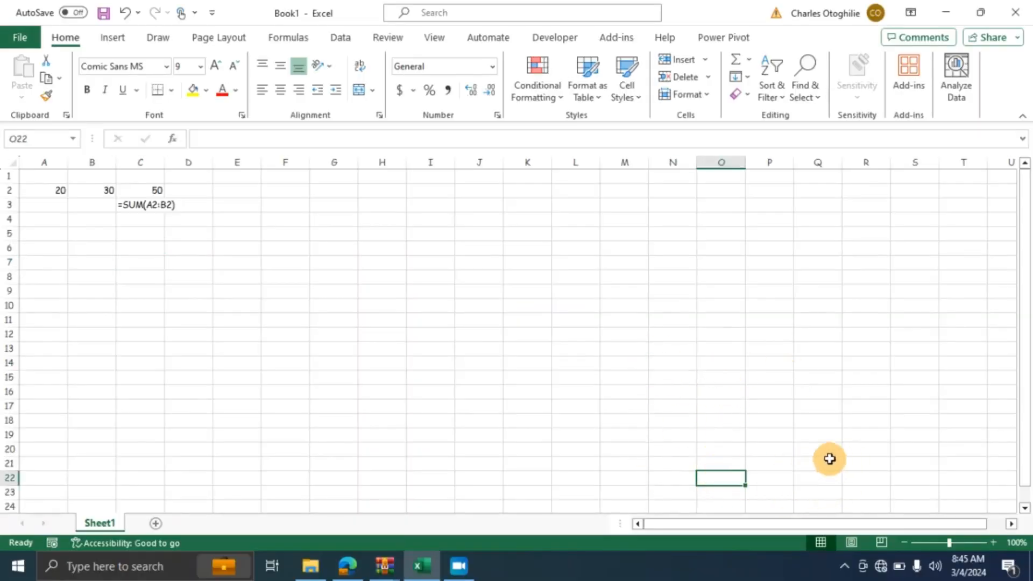
Review ZoomIt's recording settings and the available microphones, keeping the Default microphone
{"action": "left_click", "coordinate": [844, 565]}
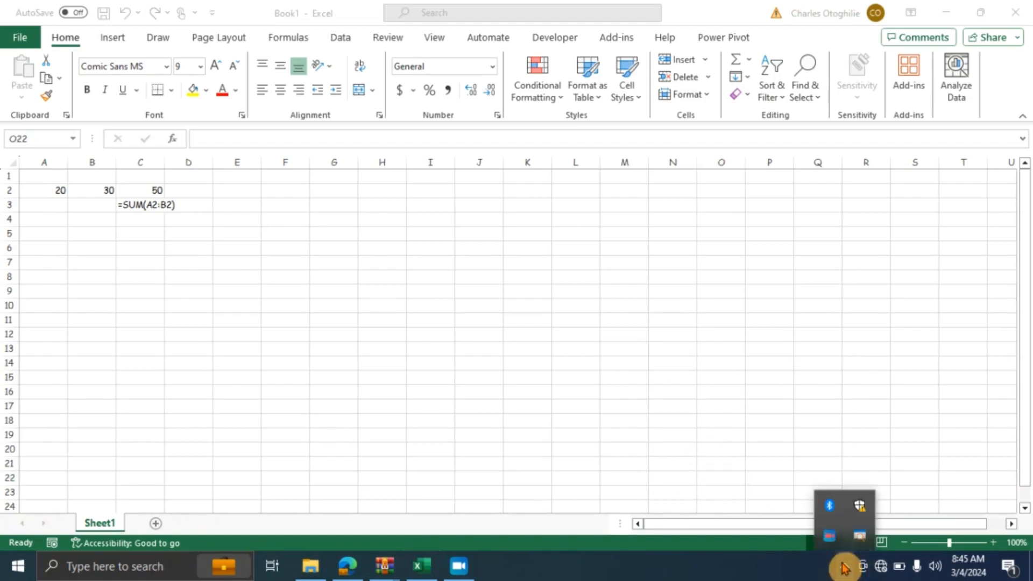
{"action": "right_click", "coordinate": [862, 541]}
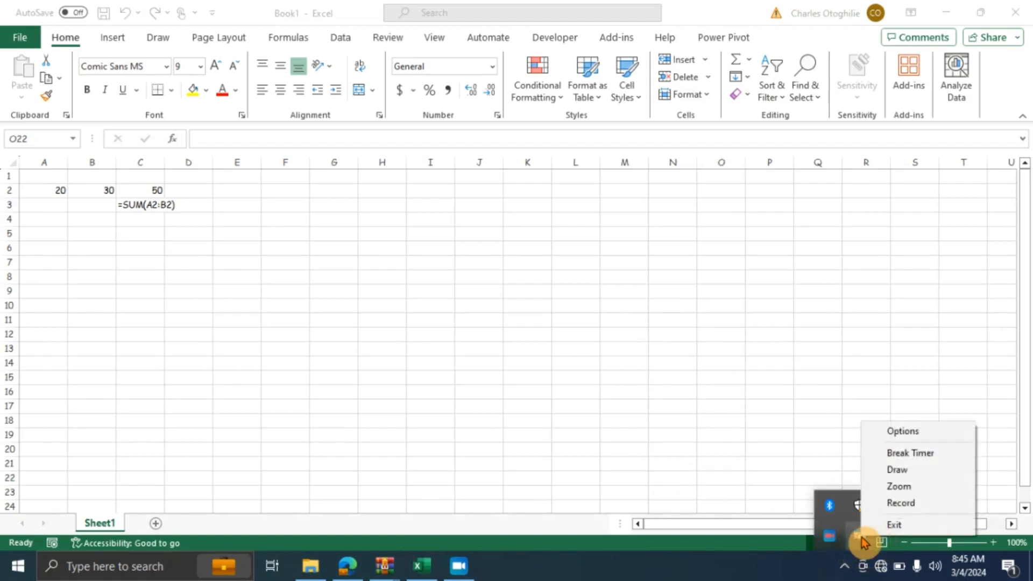
{"action": "left_click", "coordinate": [914, 432]}
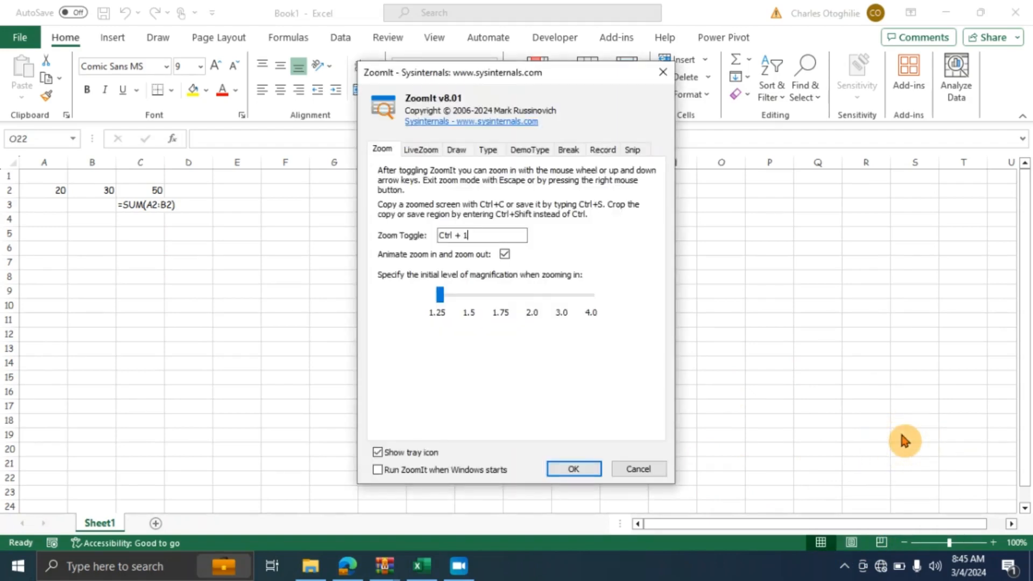
{"action": "left_click", "coordinate": [598, 152]}
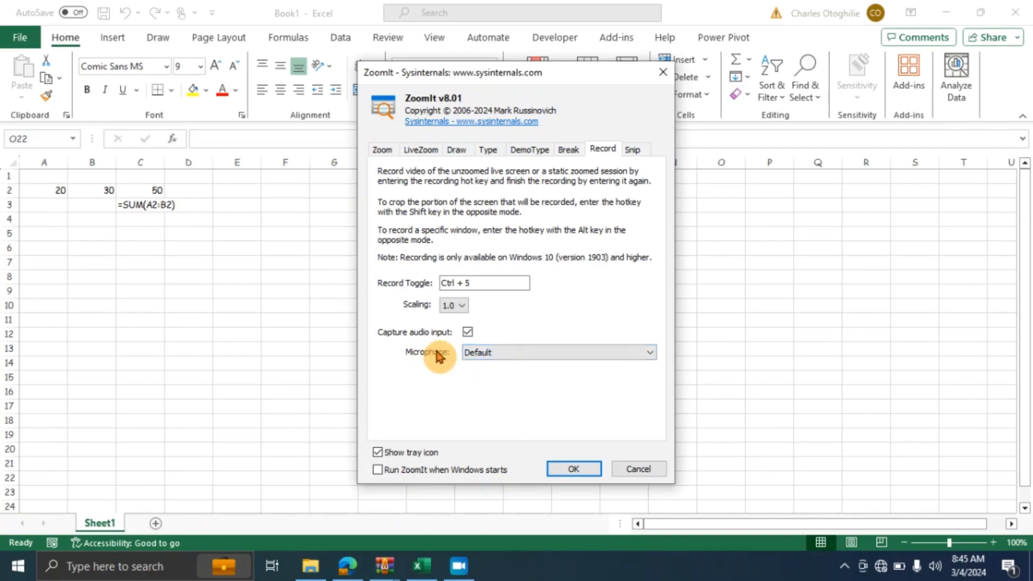
{"action": "left_click", "coordinate": [653, 355]}
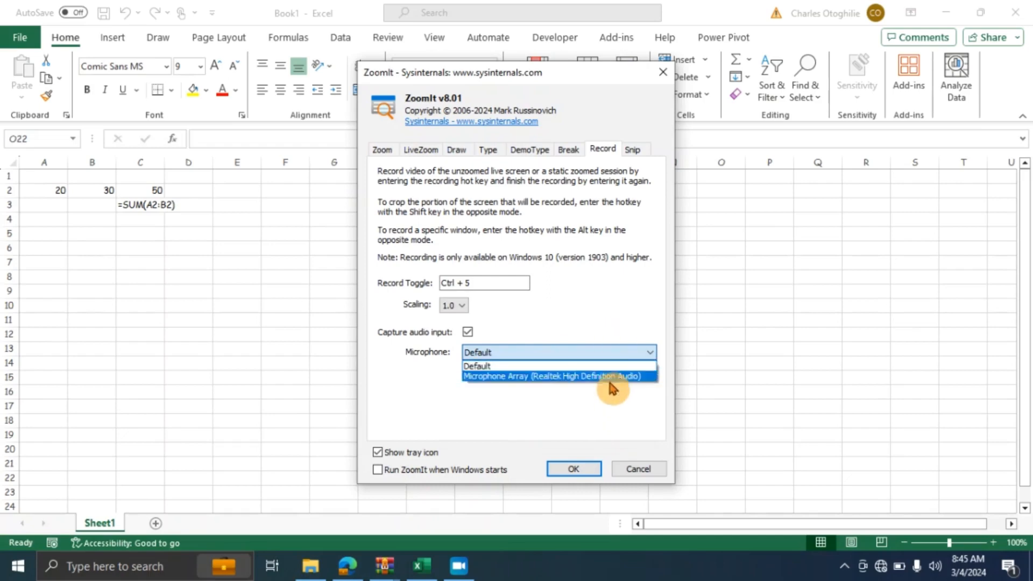
{"action": "left_click", "coordinate": [510, 387]}
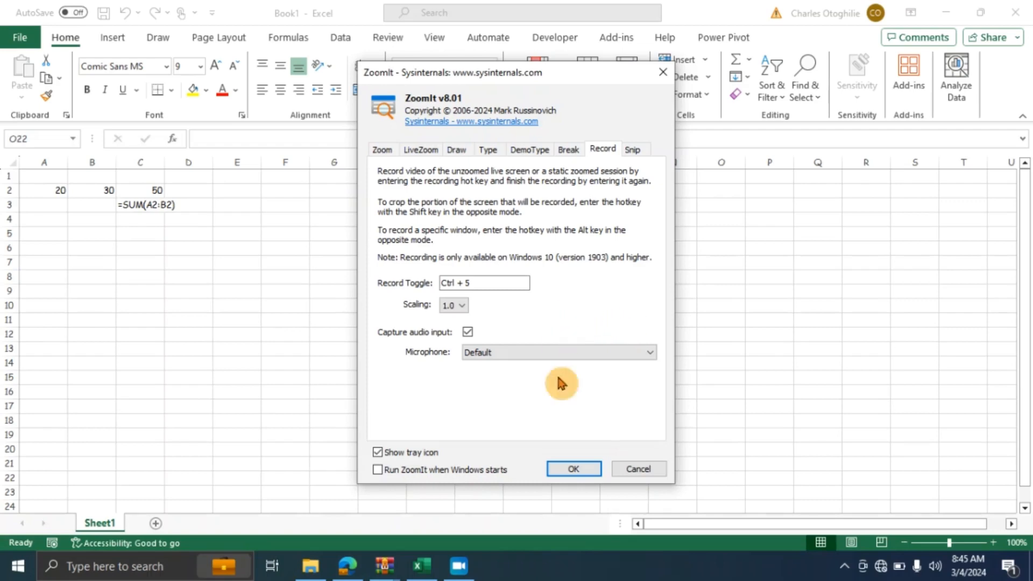
{"action": "left_click", "coordinate": [574, 472]}
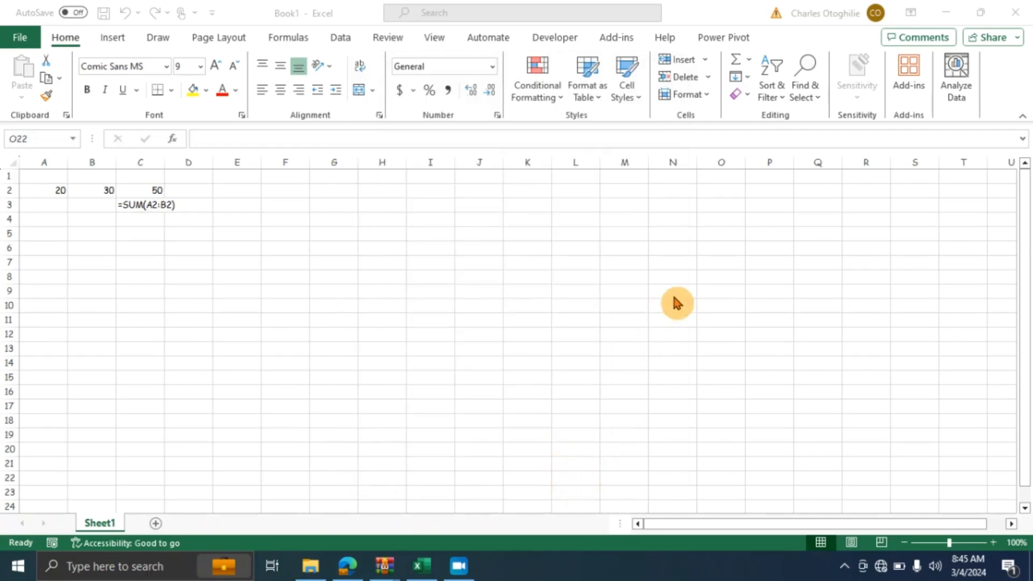
Start a screen recording with ZoomIt
{"action": "left_click", "coordinate": [845, 566]}
{"action": "right_click", "coordinate": [861, 536]}
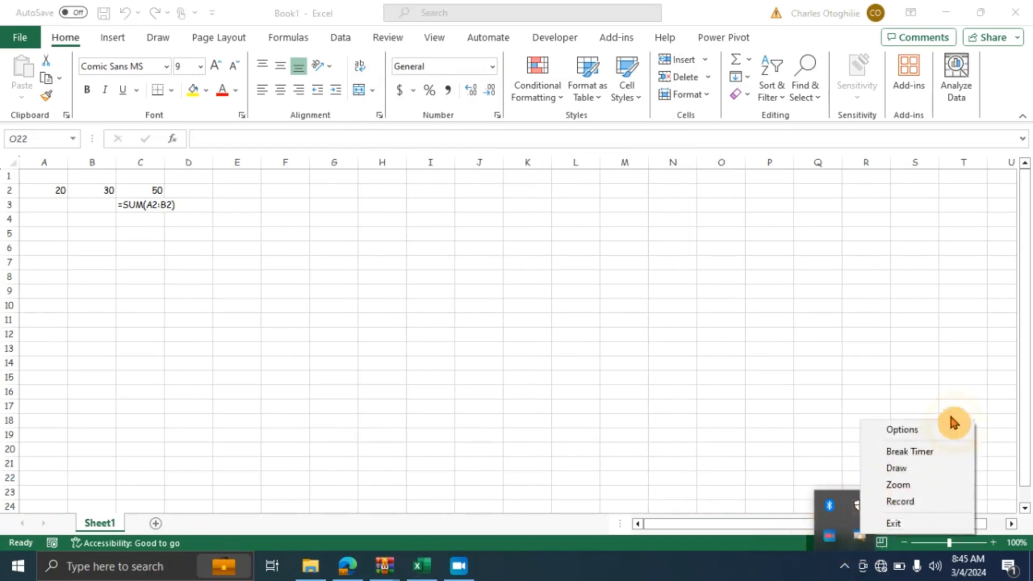
{"action": "left_click", "coordinate": [907, 503]}
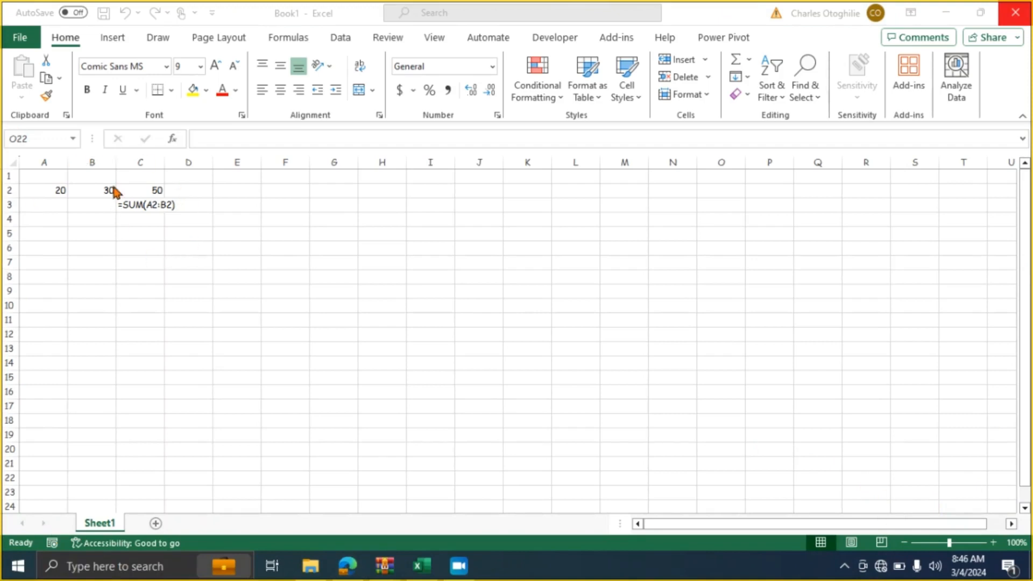
Replace the formula in cell C2 with =A2*B2
{"action": "left_click", "coordinate": [139, 190]}
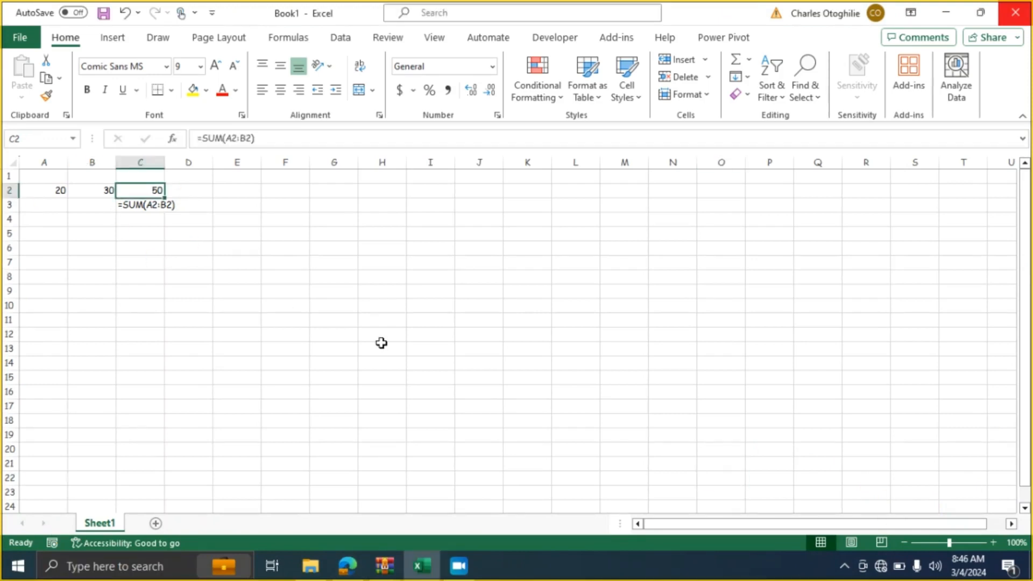
{"action": "type", "text": "="}
{"action": "key", "text": "Left"}
{"action": "key", "text": "Left"}
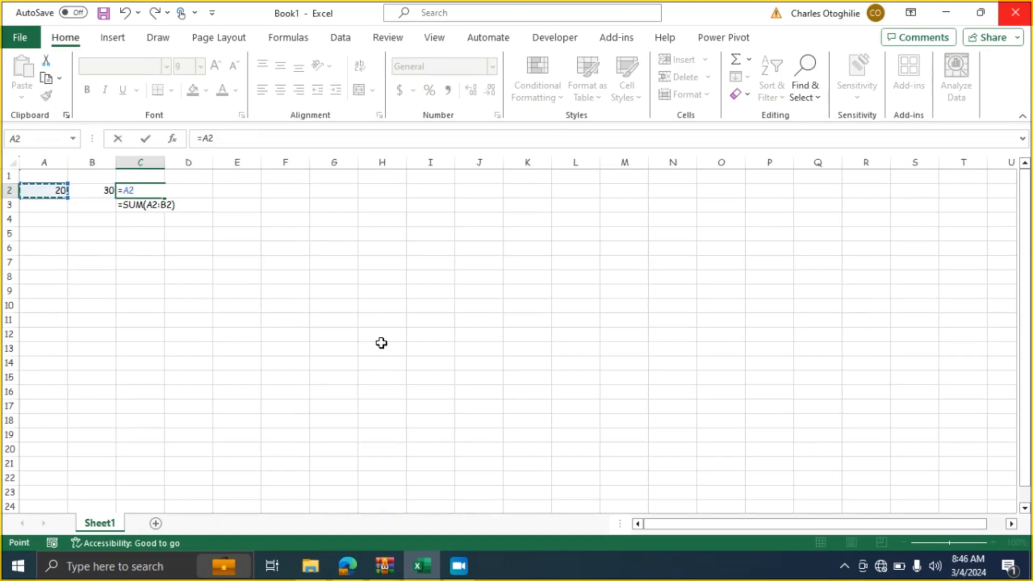
{"action": "type", "text": "*"}
{"action": "key", "text": "Left"}
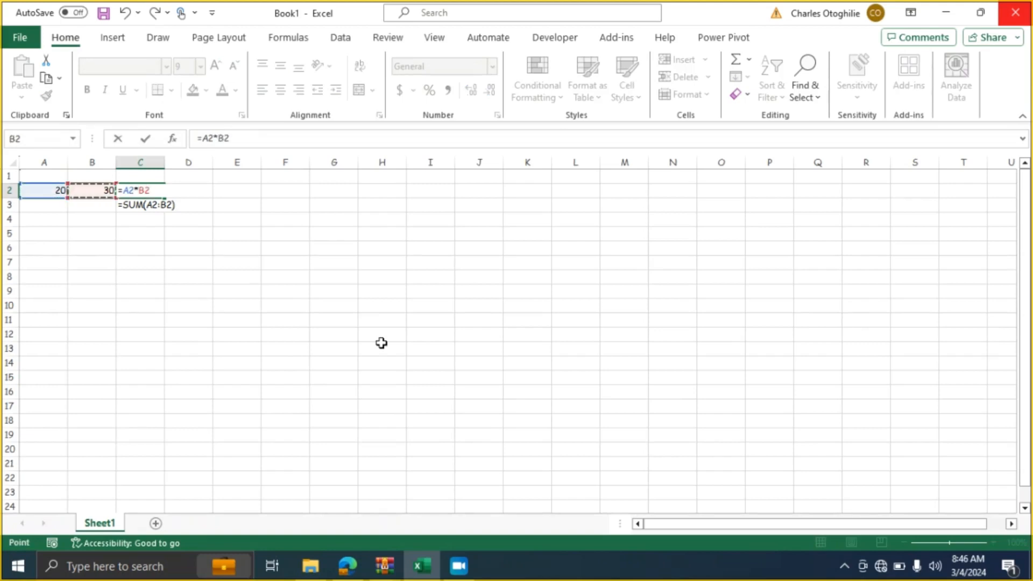
{"action": "key", "text": "Return"}
{"action": "key", "text": "Down"}
{"action": "key", "text": "Down"}
{"action": "key", "text": "Down"}
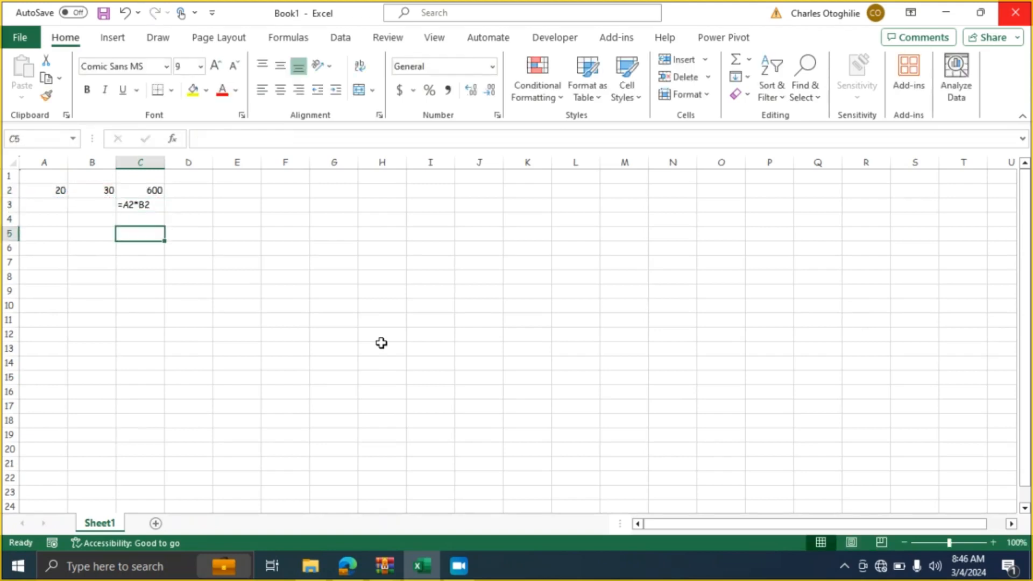
Move the cell selection up and down column C, ending on cell C2
{"action": "key", "text": "Up"}
{"action": "key", "text": "Up"}
{"action": "key", "text": "Up"}
{"action": "key", "text": "Up"}
{"action": "key", "text": "Down"}
{"action": "key", "text": "Down"}
{"action": "key", "text": "Up"}
{"action": "key", "text": "Up"}
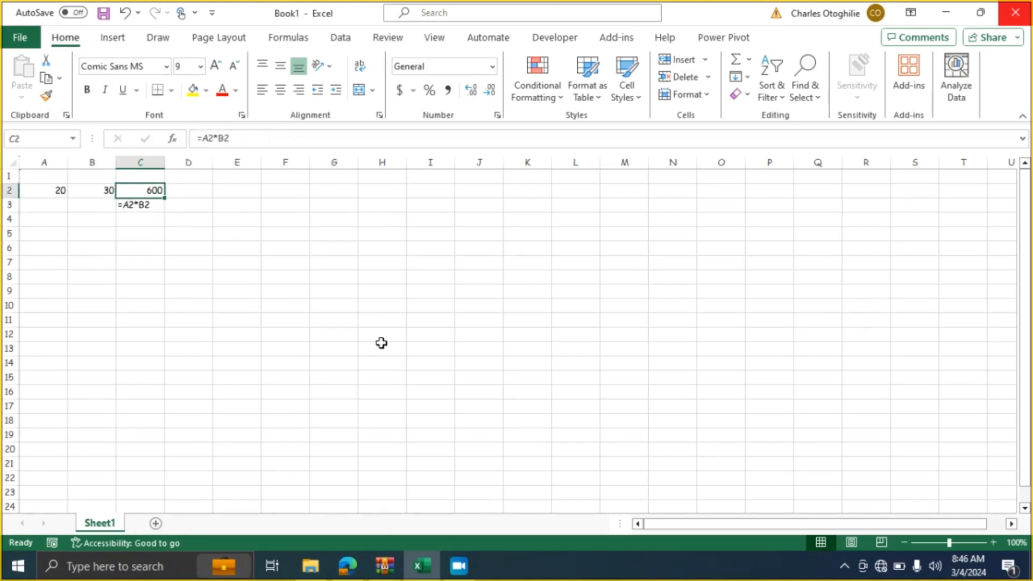
Move the cell selection down column C to cell C8
{"action": "key", "text": "Down"}
{"action": "key", "text": "Down"}
{"action": "key", "text": "Down"}
{"action": "key", "text": "Down"}
{"action": "key", "text": "Down"}
{"action": "key", "text": "Down"}
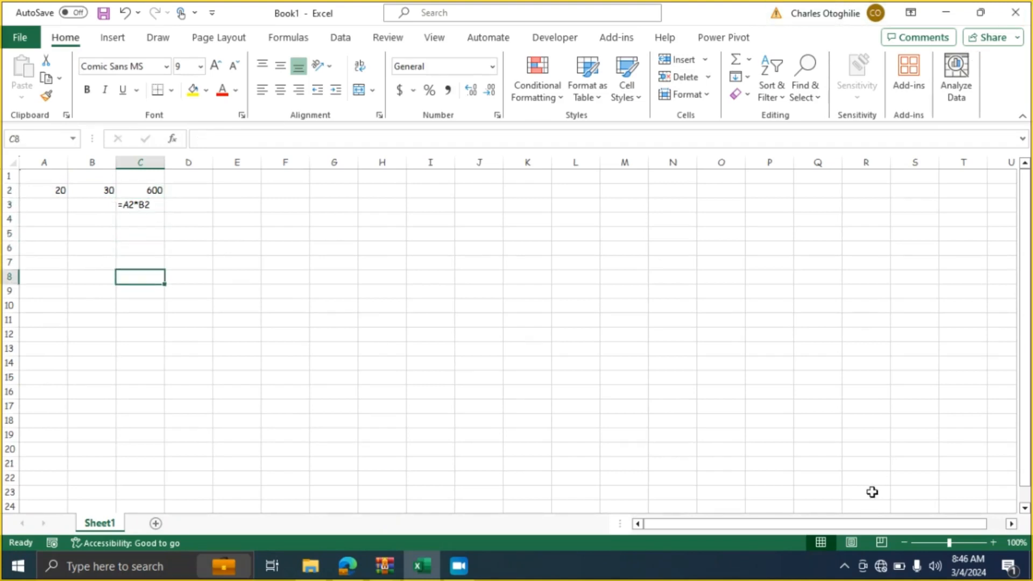
Stop the ZoomIt recording and save it as an MP4 video named record5 in the Videos folder
{"action": "left_click", "coordinate": [844, 568]}
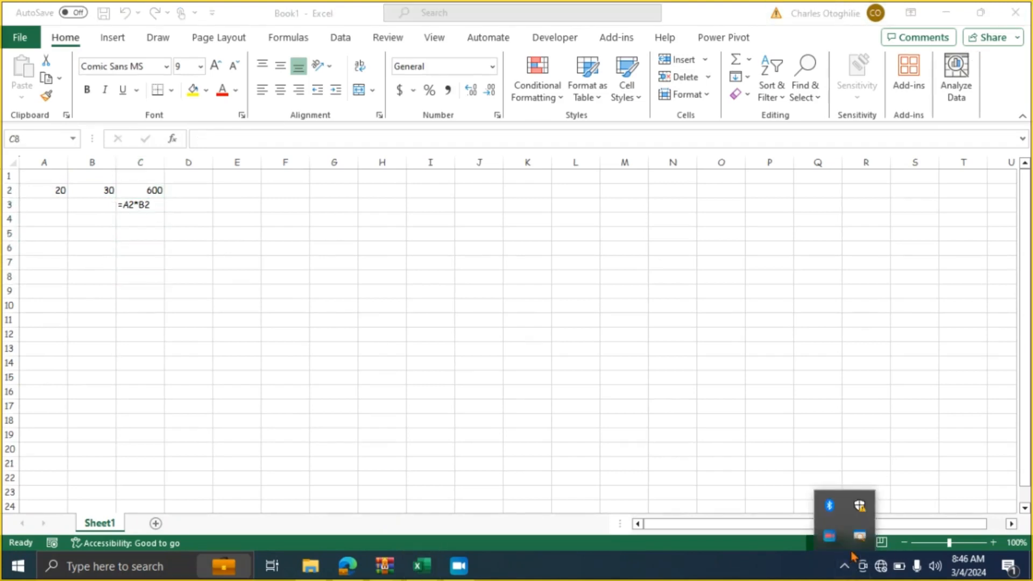
{"action": "right_click", "coordinate": [860, 538]}
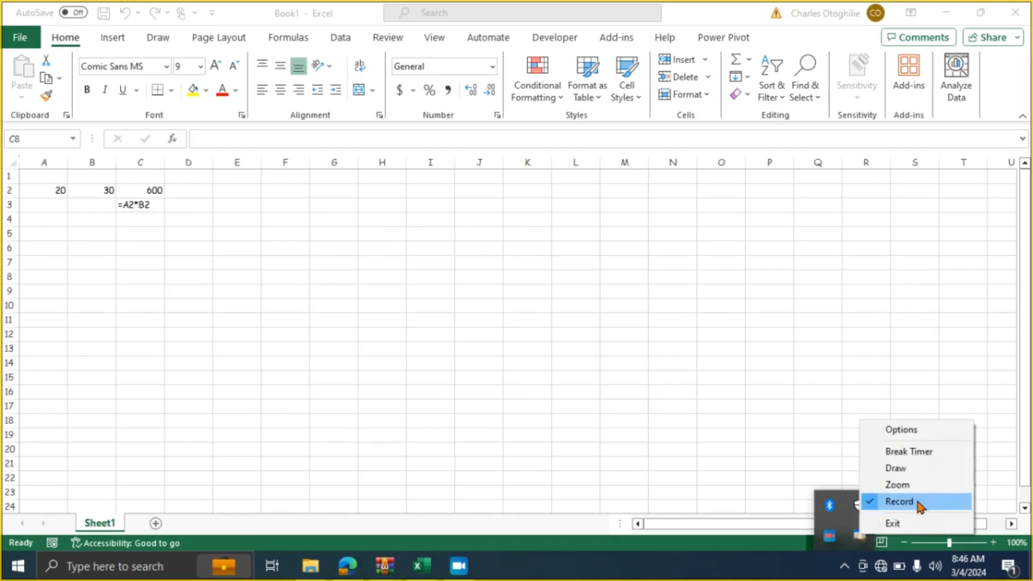
{"action": "left_click", "coordinate": [899, 502]}
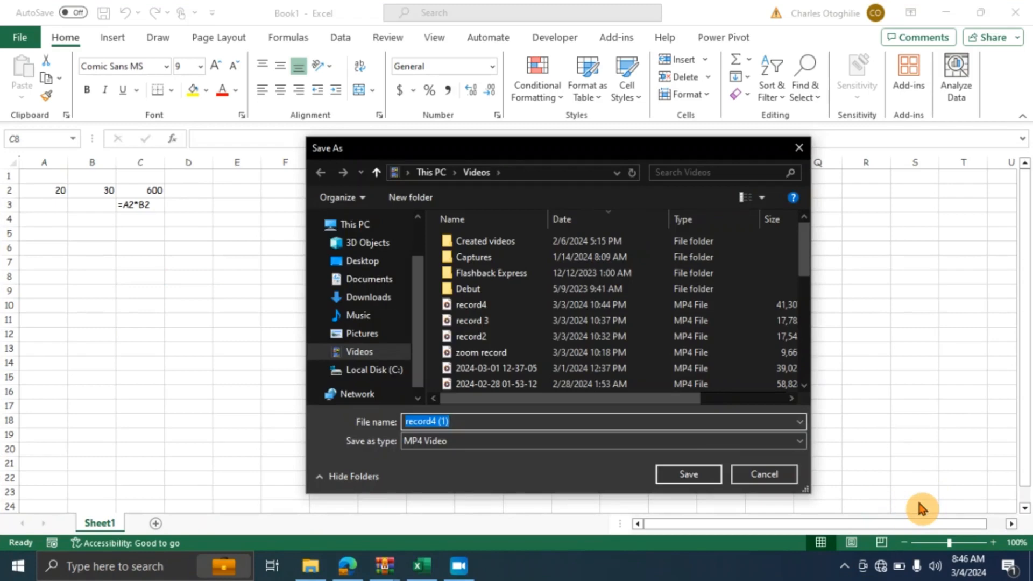
{"action": "left_click", "coordinate": [455, 422]}
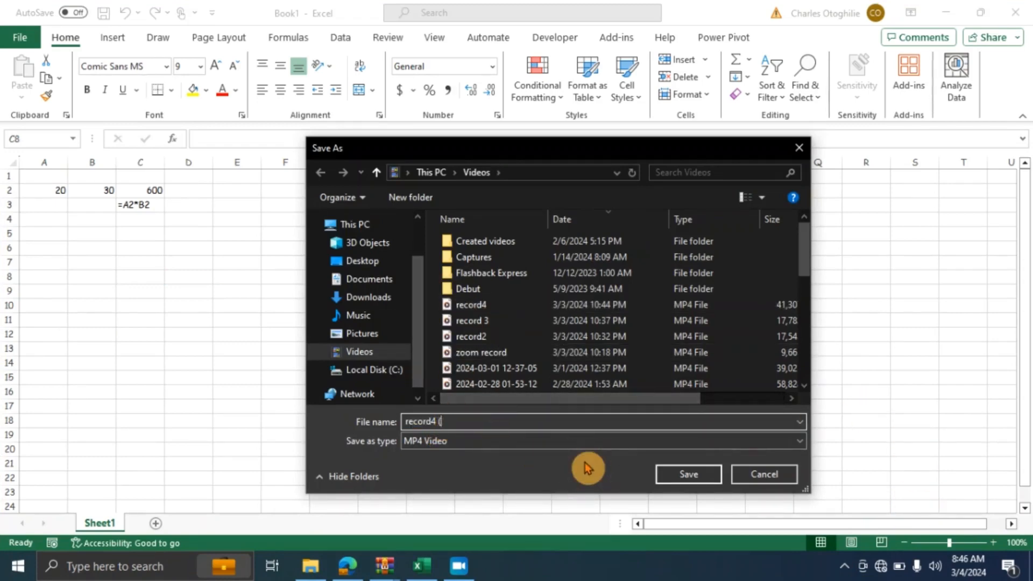
{"action": "key", "text": "BackSpace"}
{"action": "key", "text": "BackSpace"}
{"action": "key", "text": "BackSpace"}
{"action": "type", "text": "5"}
{"action": "key", "text": "Return"}
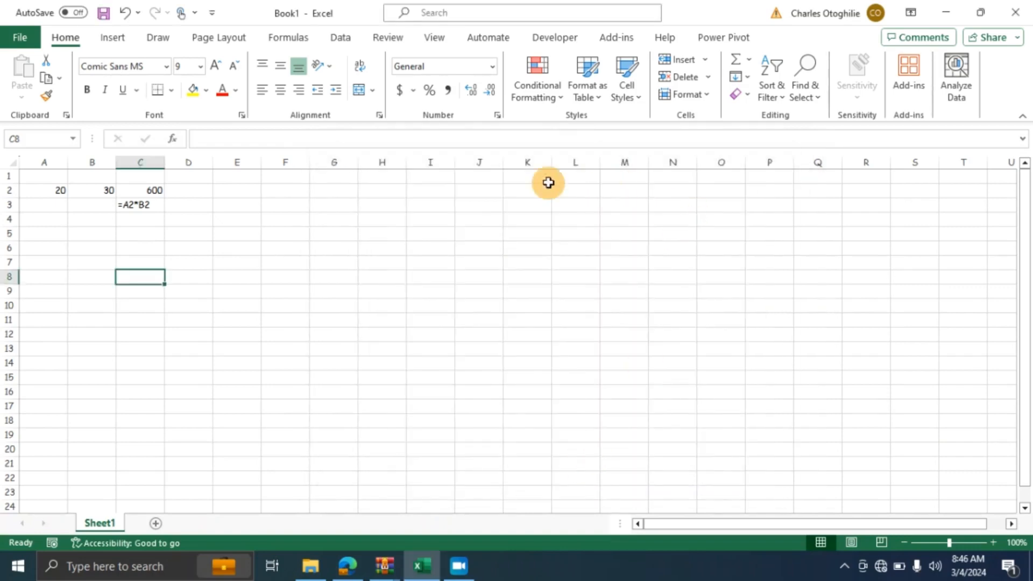
Play back the saved record5 video from File Explorer's Quick access, and return to the Excel worksheet
{"action": "left_click", "coordinate": [309, 572]}
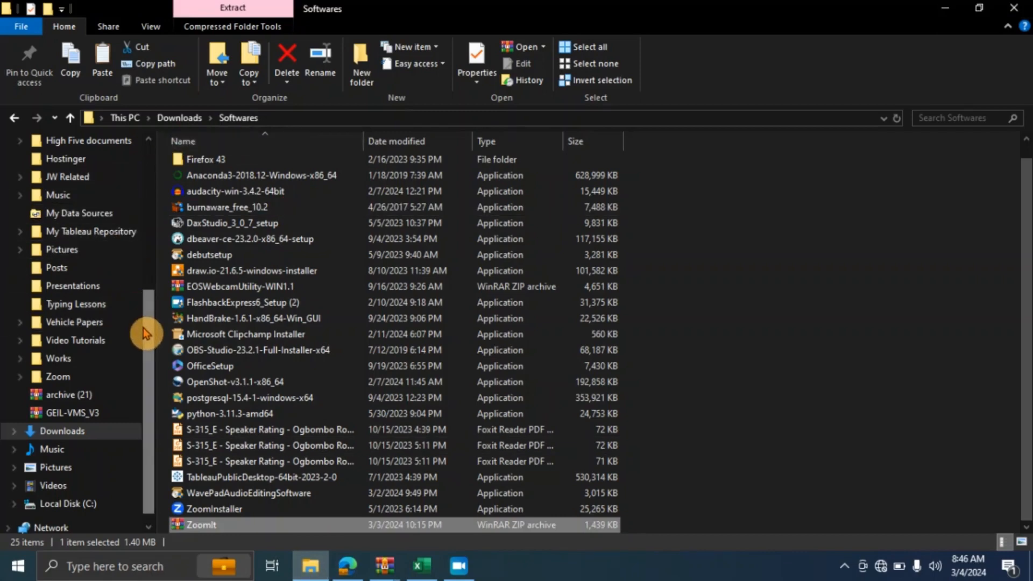
{"action": "left_click_drag", "start_coordinate": [147, 339], "coordinate": [185, 151]}
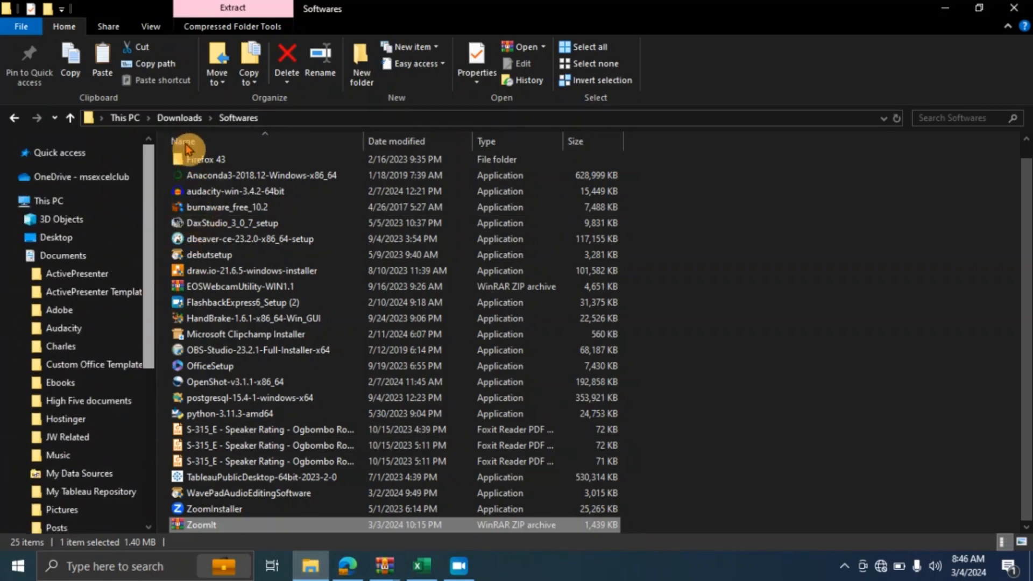
{"action": "left_click", "coordinate": [61, 153]}
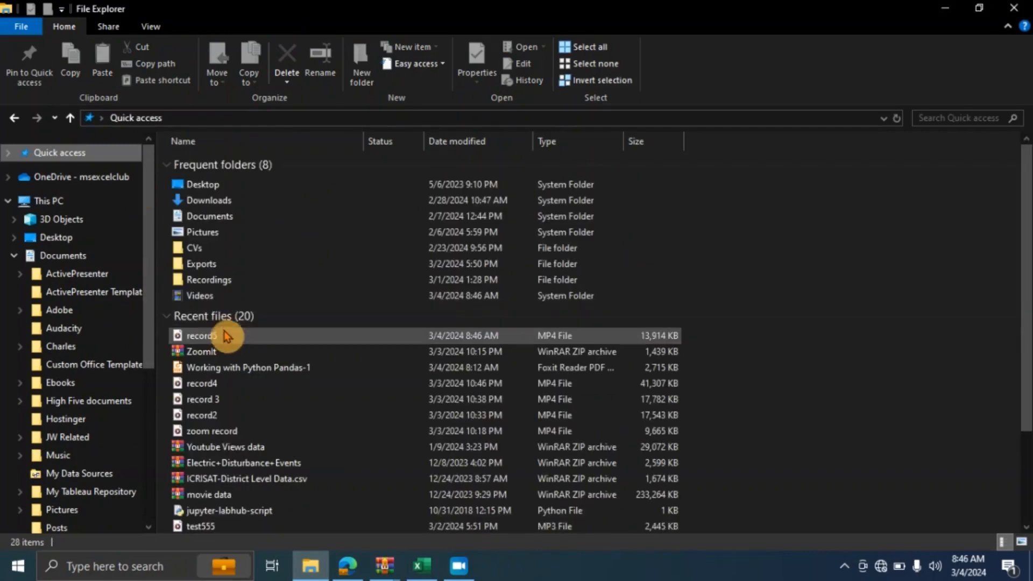
{"action": "left_click", "coordinate": [220, 338]}
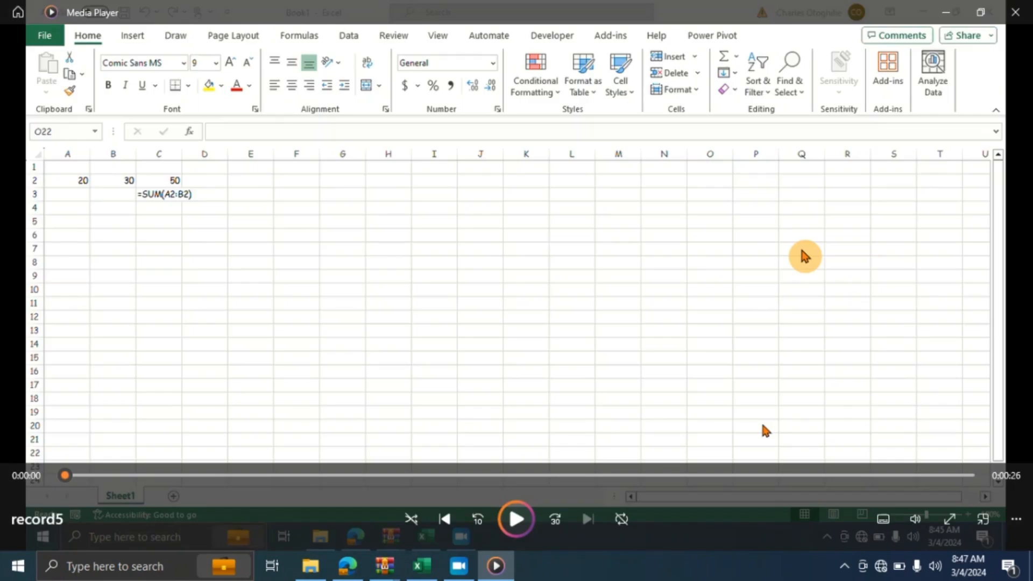
{"action": "left_click", "coordinate": [1026, 15]}
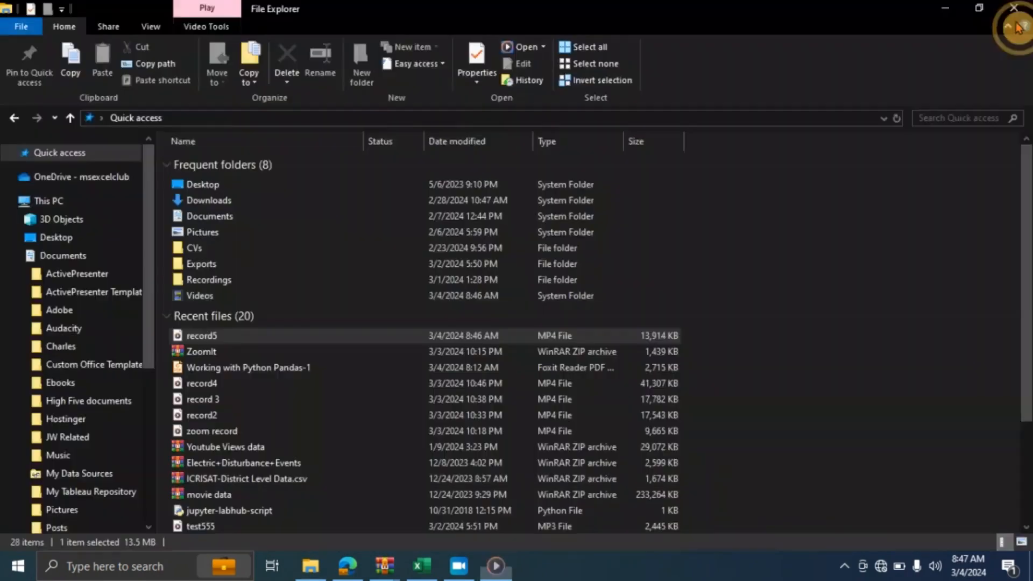
{"action": "left_click", "coordinate": [948, 10]}
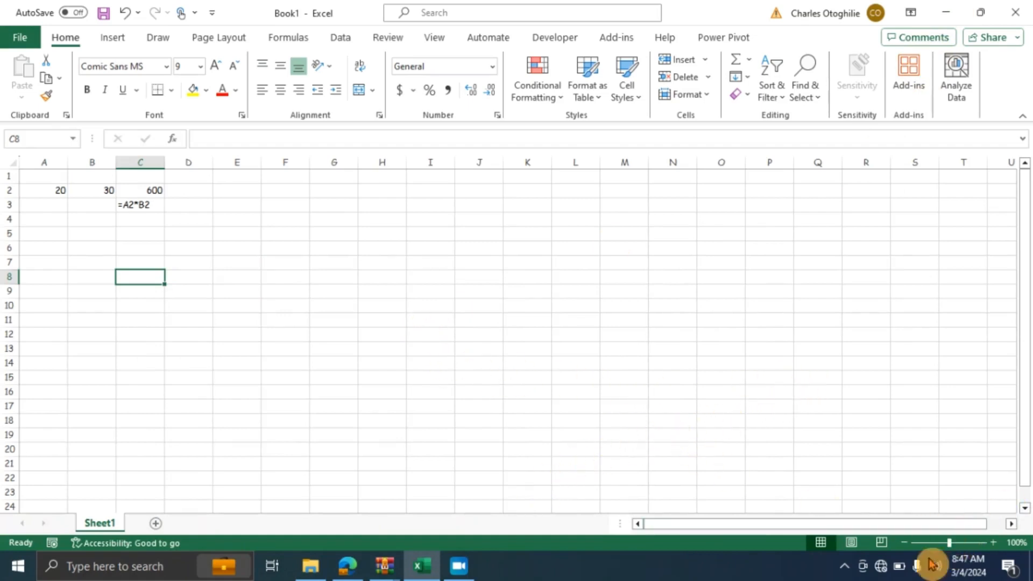
Review ZoomIt's Snip settings, including the shortcut for copying a screen region to the clipboard
{"action": "left_click", "coordinate": [845, 565]}
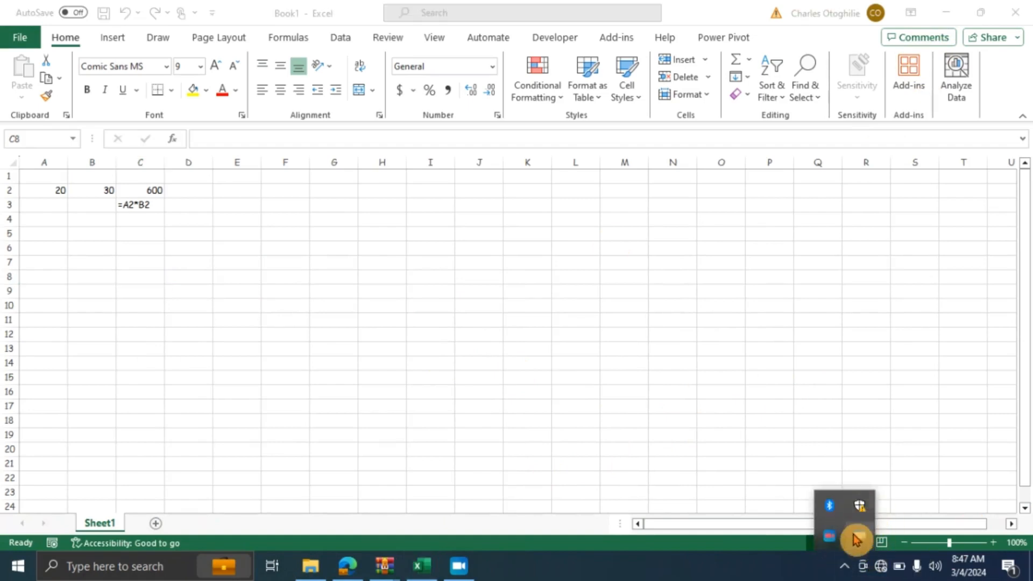
{"action": "right_click", "coordinate": [860, 543]}
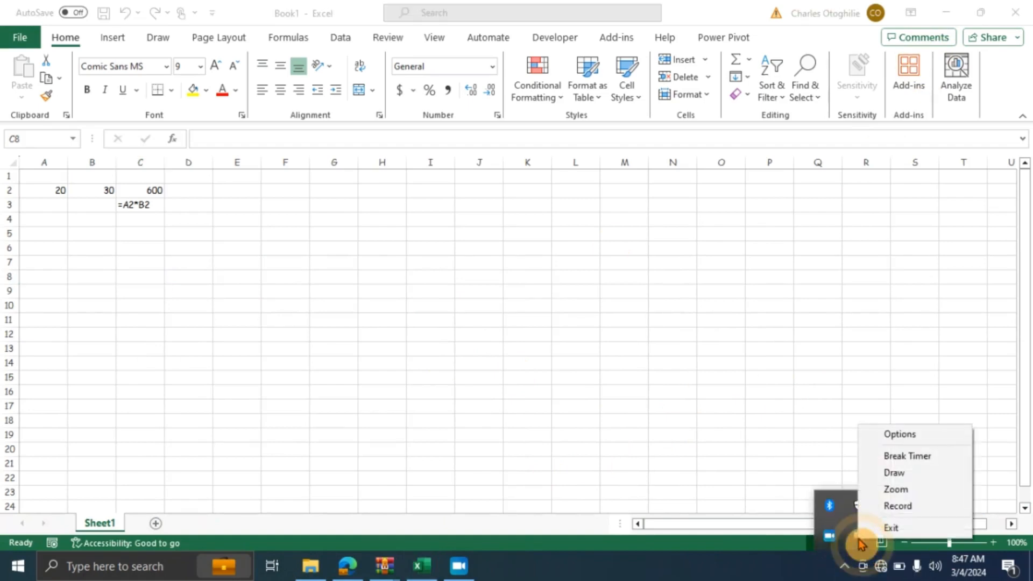
{"action": "left_click", "coordinate": [910, 435]}
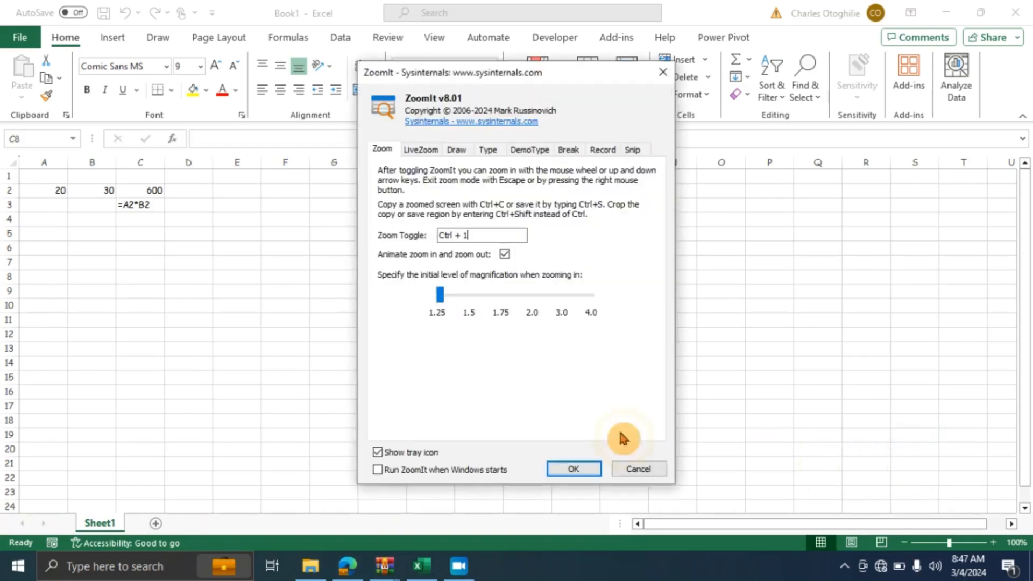
{"action": "left_click", "coordinate": [633, 150]}
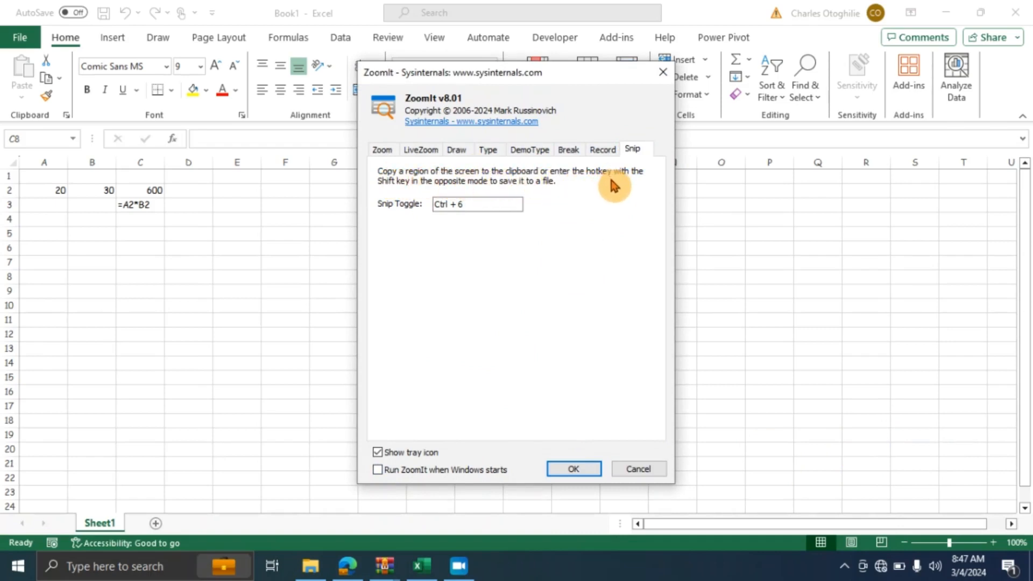
{"action": "left_click", "coordinate": [573, 469]}
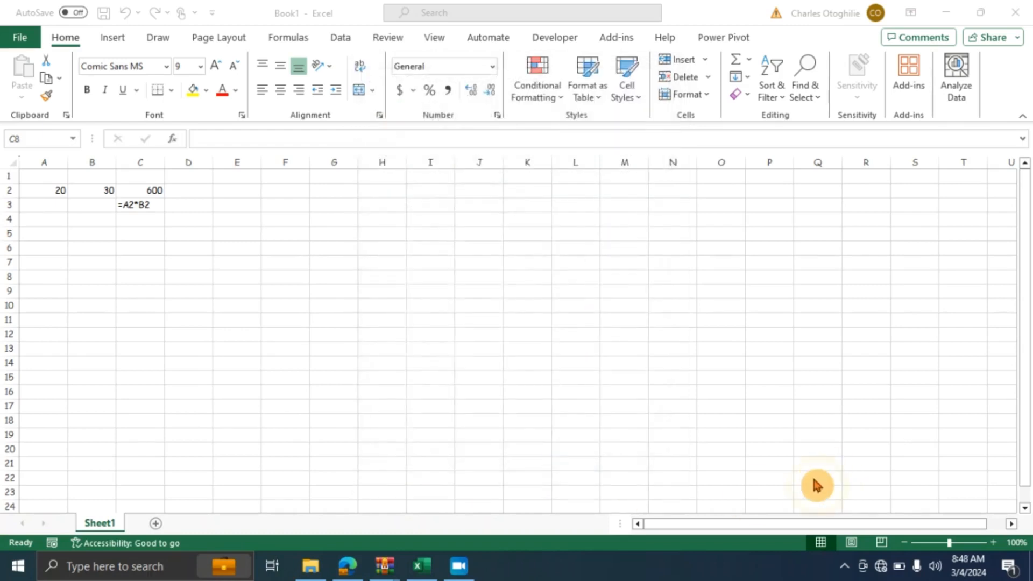
{"action": "left_click", "coordinate": [845, 570]}
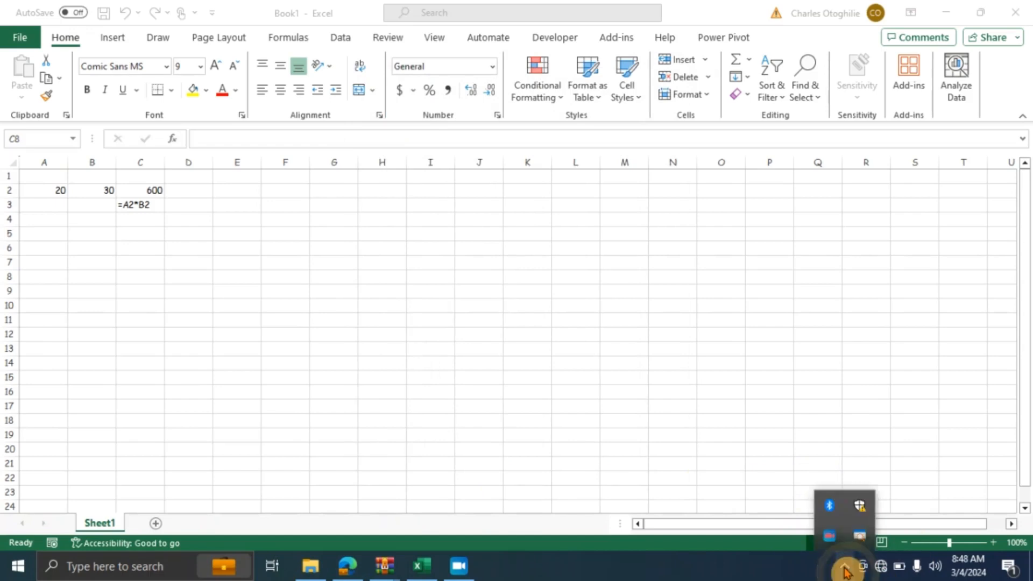
{"action": "right_click", "coordinate": [866, 537]}
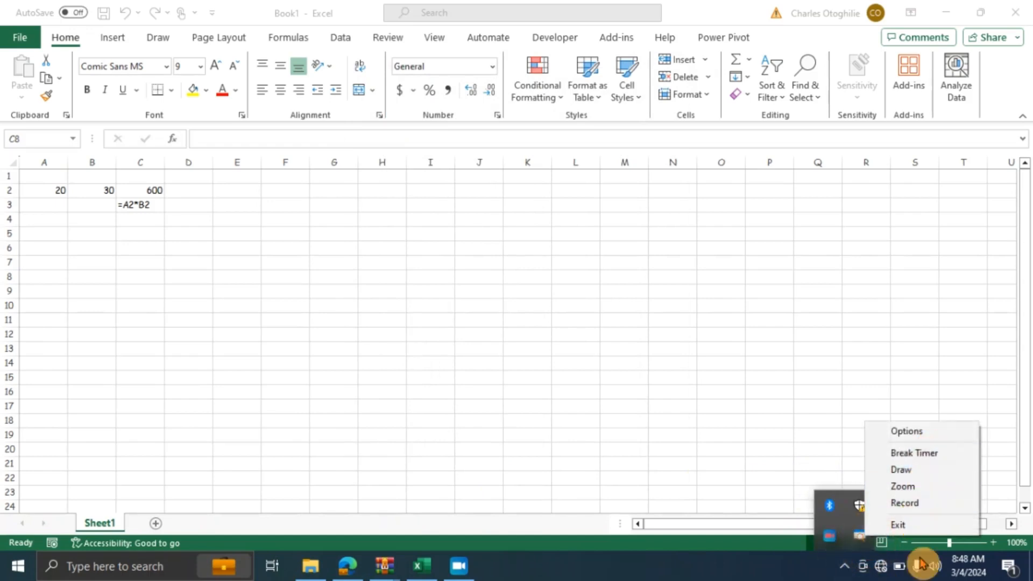
{"action": "left_click", "coordinate": [923, 443]}
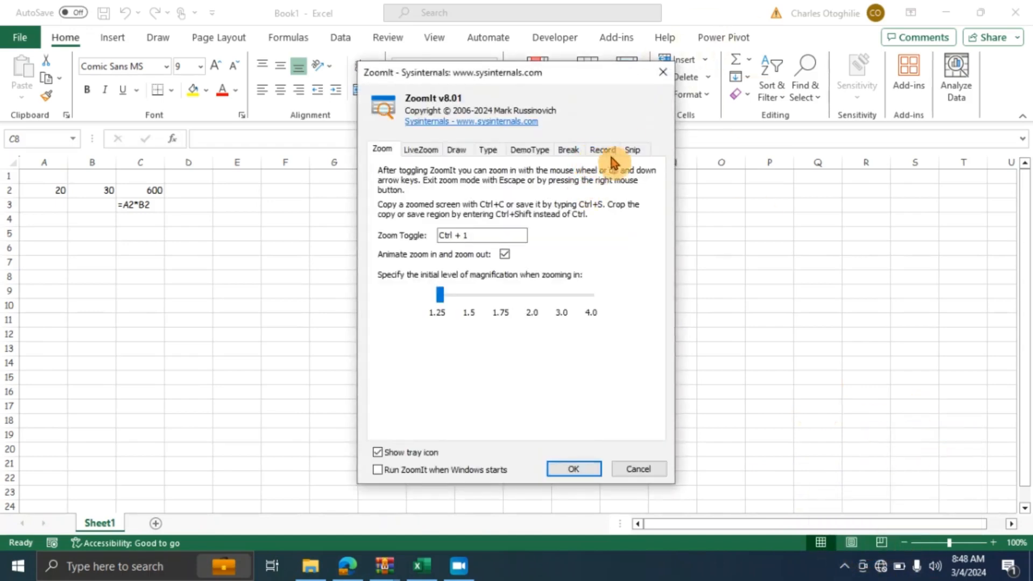
{"action": "left_click", "coordinate": [633, 151]}
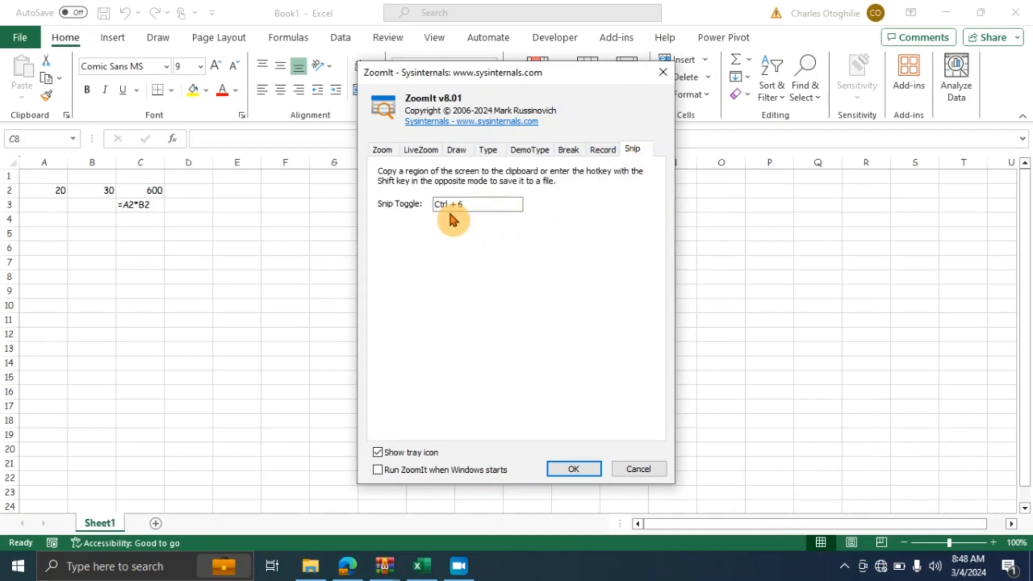
{"action": "left_click", "coordinate": [575, 470]}
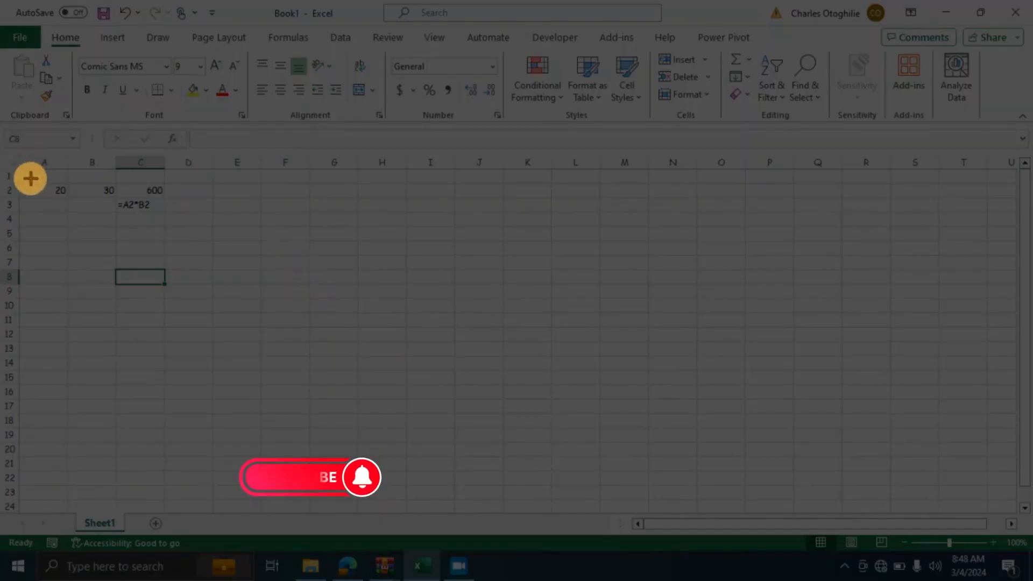
Snip the worksheet area covering about A1:E12 with ZoomIt and paste the captured image from the Clipboard at cell C8
{"action": "left_click_drag", "start_coordinate": [26, 177], "coordinate": [252, 335]}
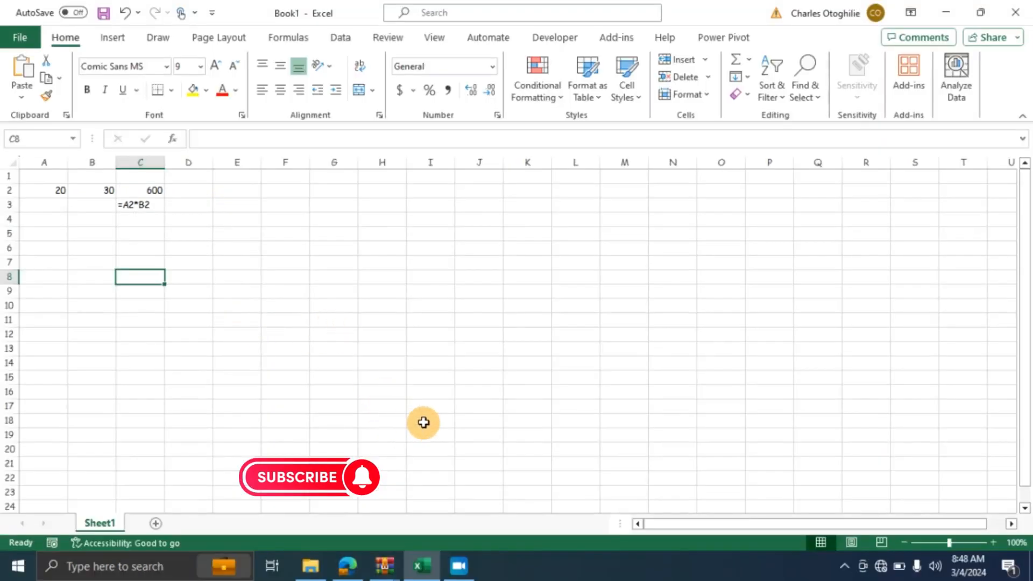
{"action": "left_click", "coordinate": [21, 97]}
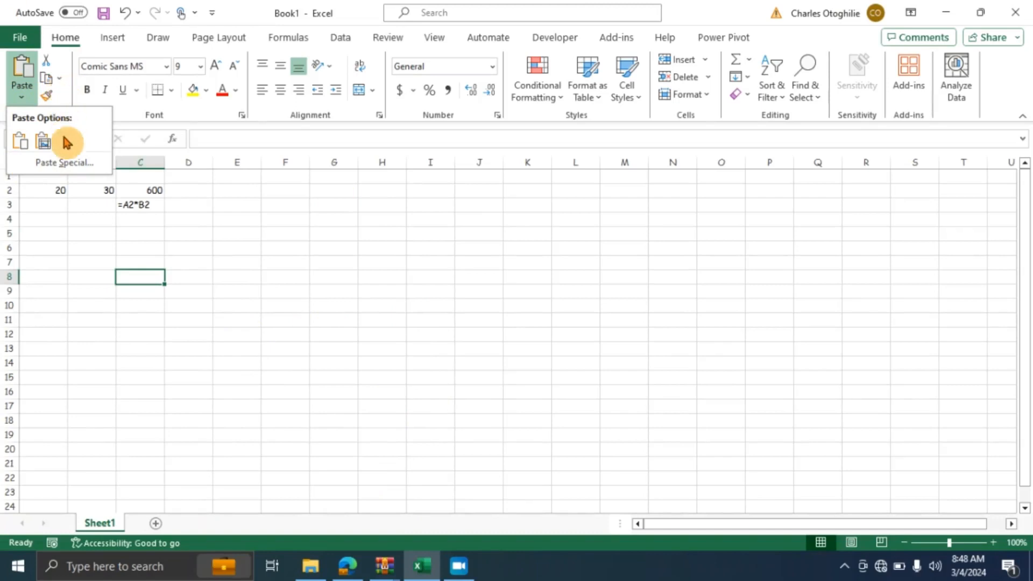
{"action": "left_click", "coordinate": [138, 217]}
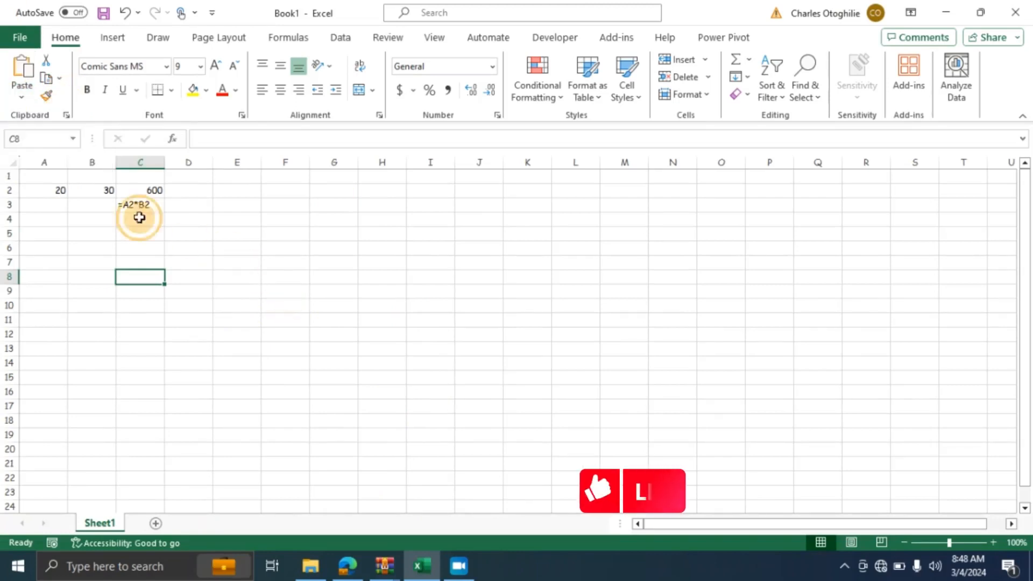
{"action": "left_click", "coordinate": [68, 116]}
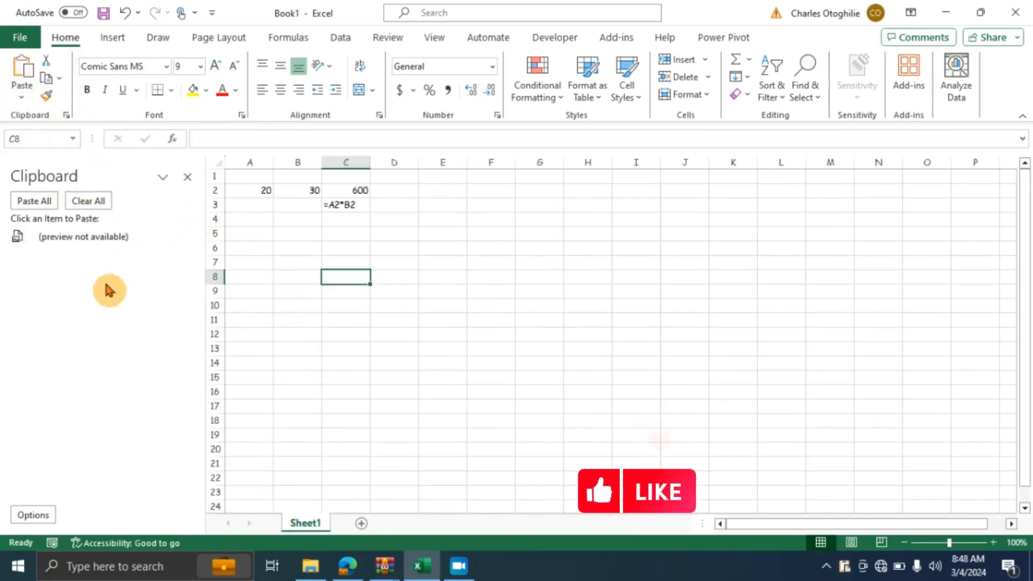
{"action": "left_click", "coordinate": [94, 242]}
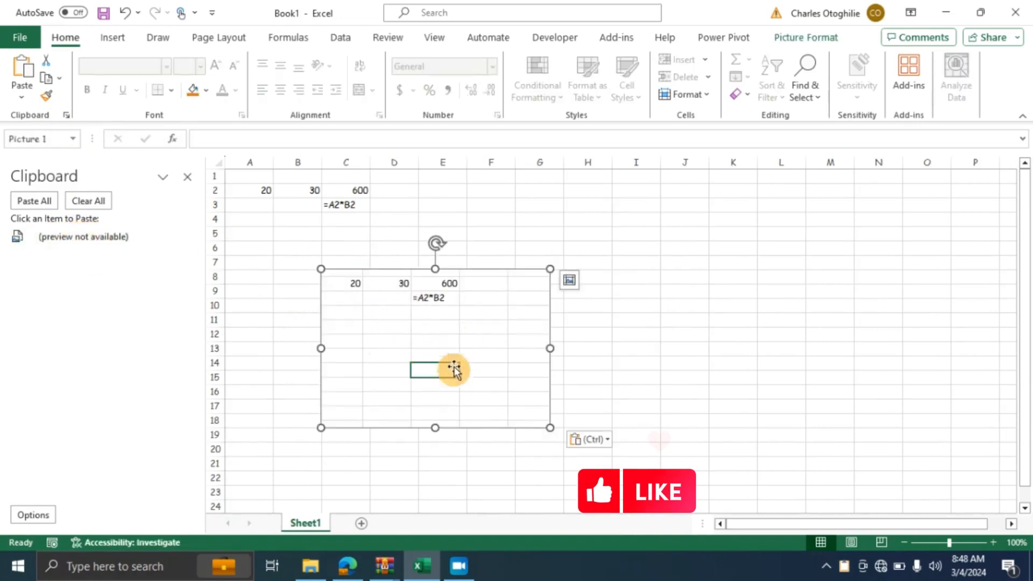
Move the pasted snip up so its upper-left corner sits near cell D5, and close the Clipboard pane
{"action": "left_click", "coordinate": [654, 379]}
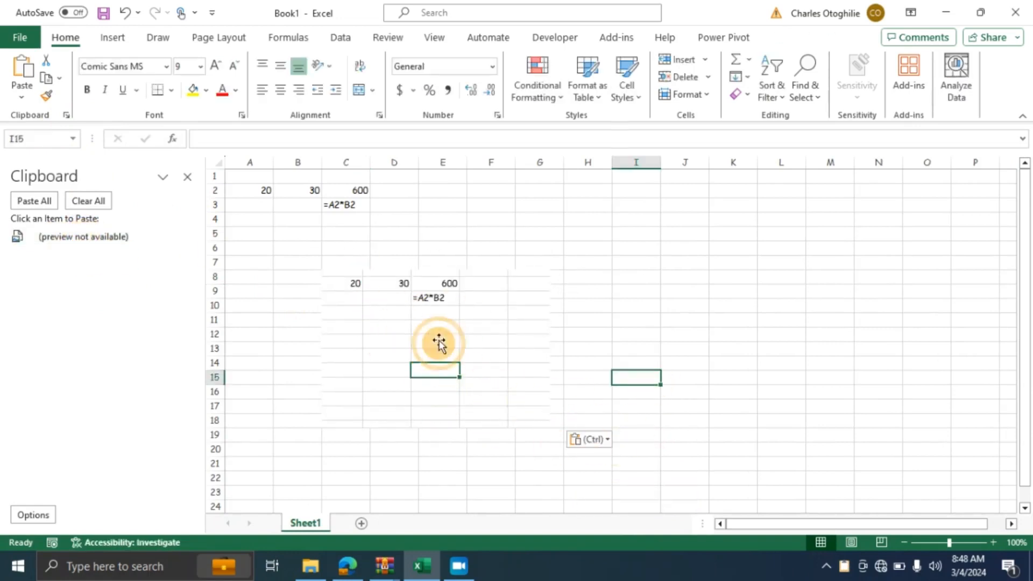
{"action": "left_click_drag", "start_coordinate": [439, 343], "coordinate": [552, 249]}
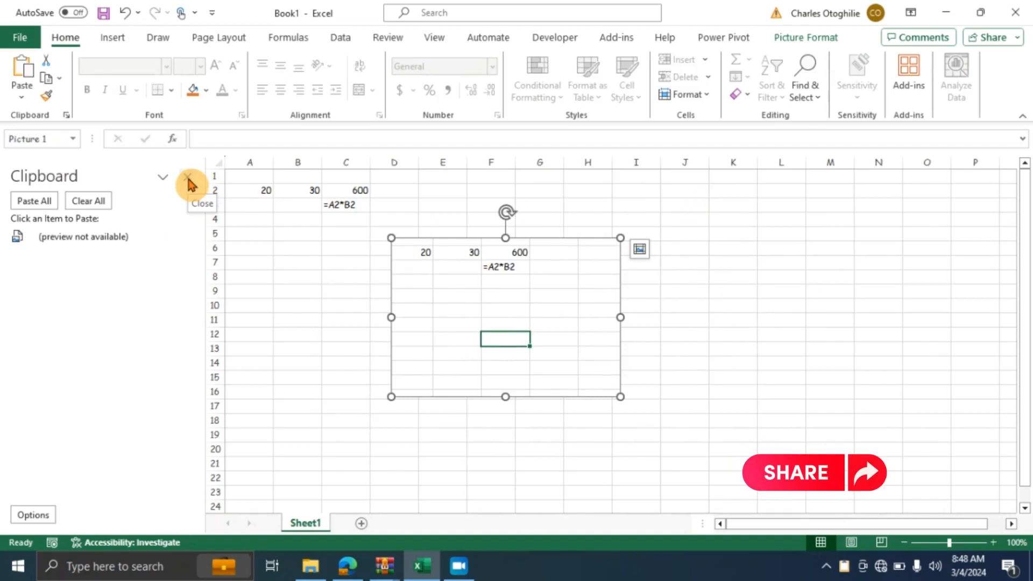
{"action": "left_click", "coordinate": [189, 184]}
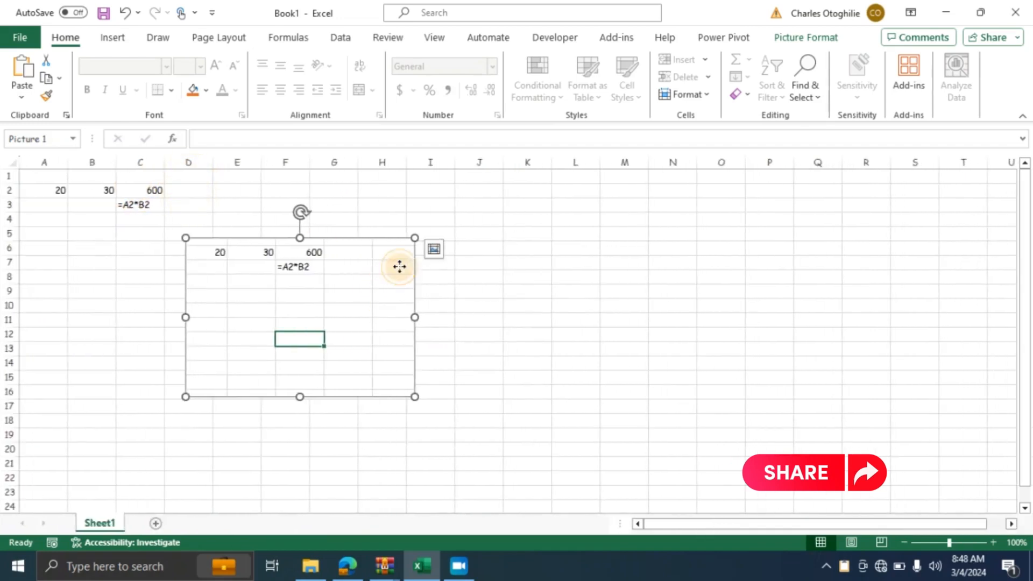
{"action": "left_click", "coordinate": [568, 277]}
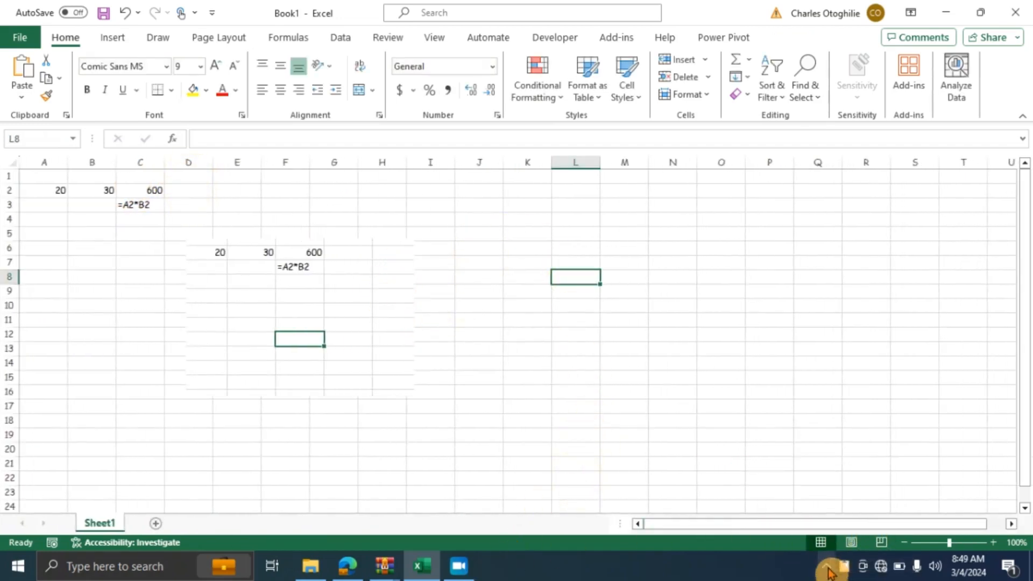
{"action": "left_click", "coordinate": [353, 362]}
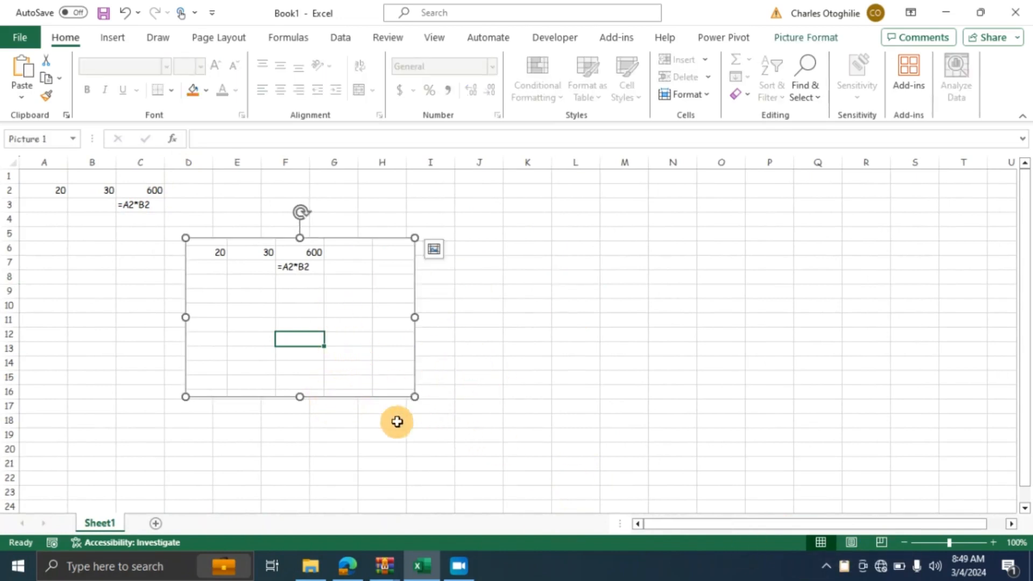
{"action": "left_click", "coordinate": [479, 307]}
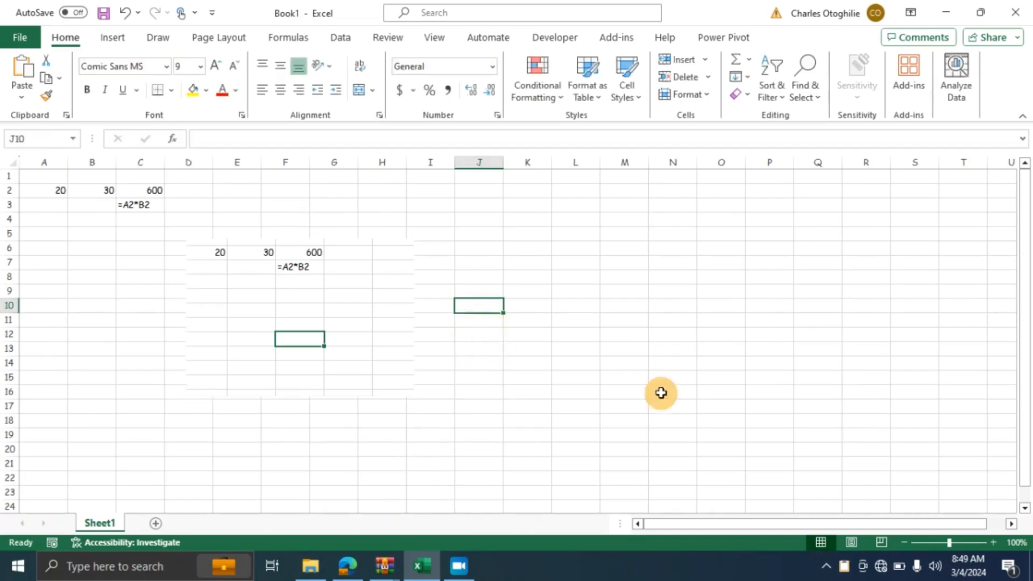
Review ZoomIt's Draw settings for pen, colour, highlight and shape controls, and close the options dialog
{"action": "left_click", "coordinate": [827, 566]}
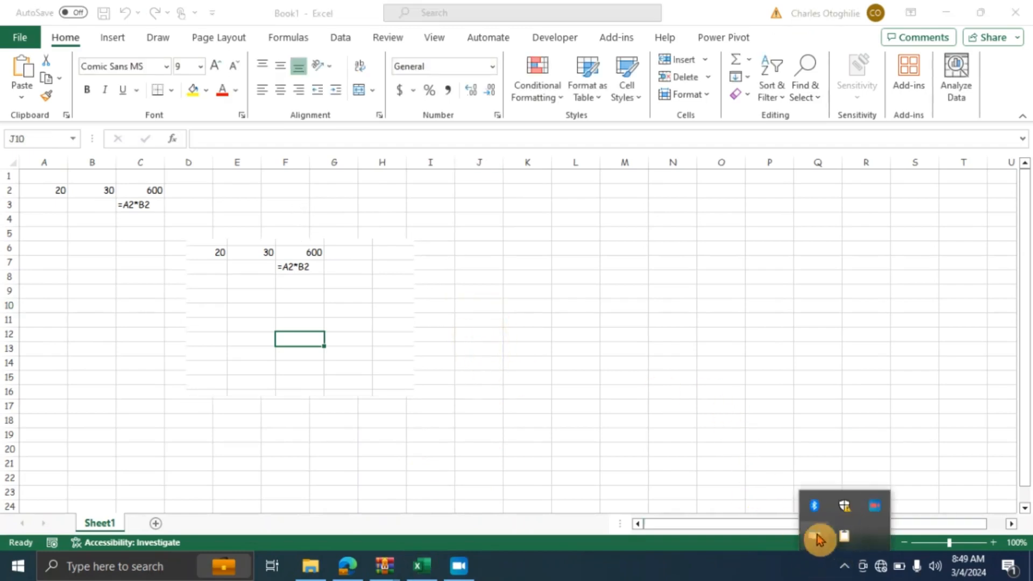
{"action": "right_click", "coordinate": [814, 545]}
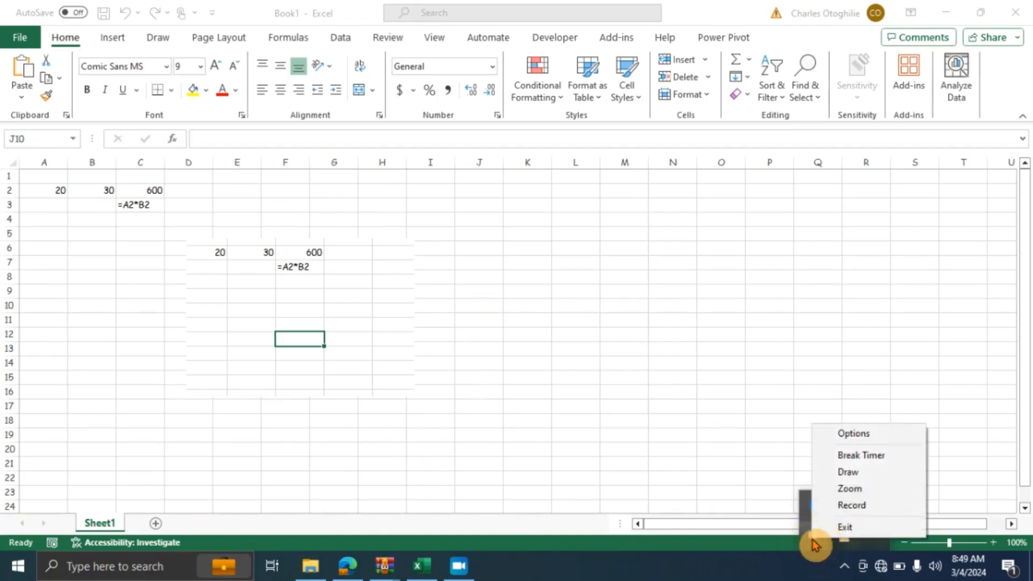
{"action": "left_click", "coordinate": [900, 435]}
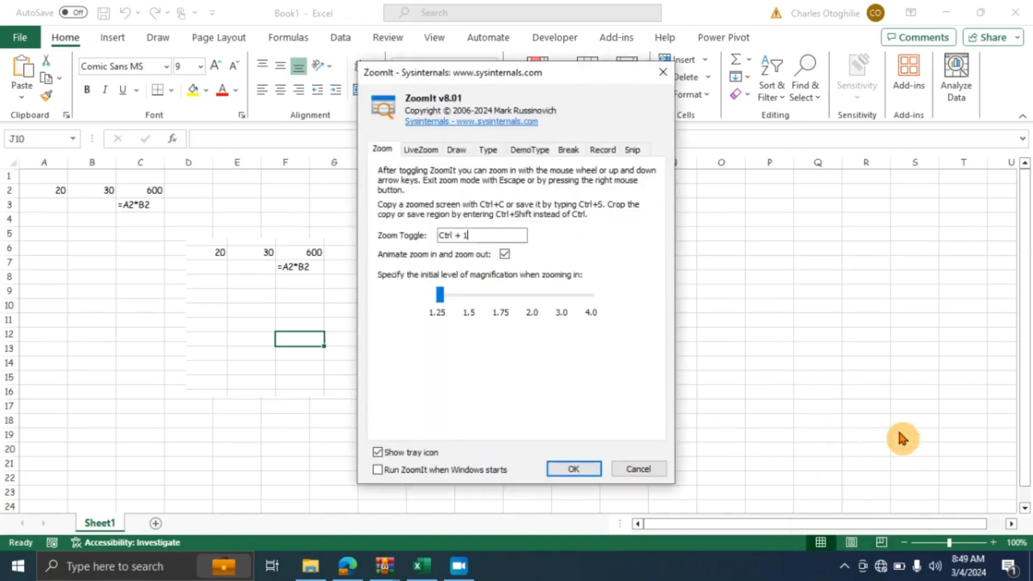
{"action": "left_click", "coordinate": [459, 150]}
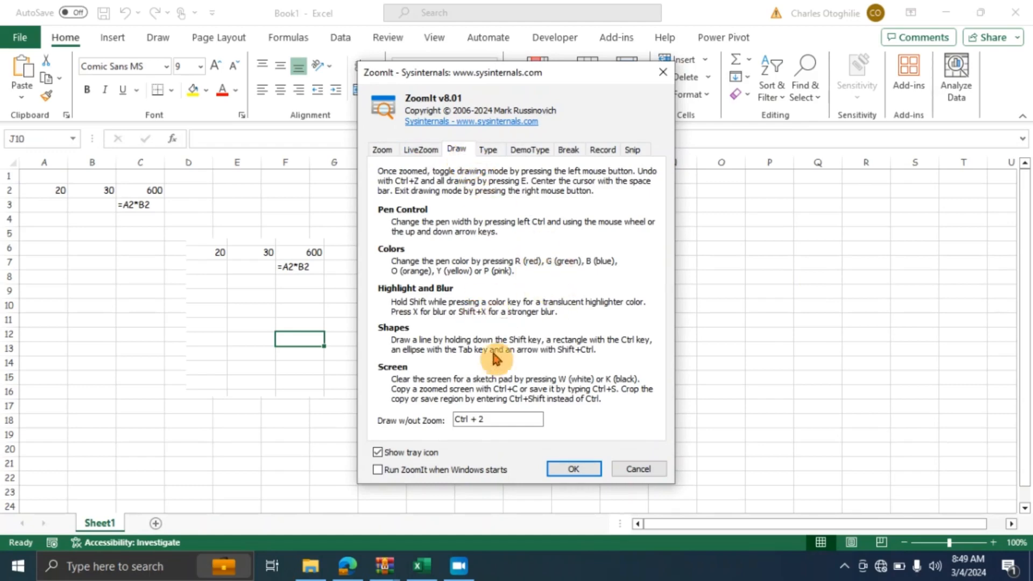
{"action": "left_click", "coordinate": [663, 72]}
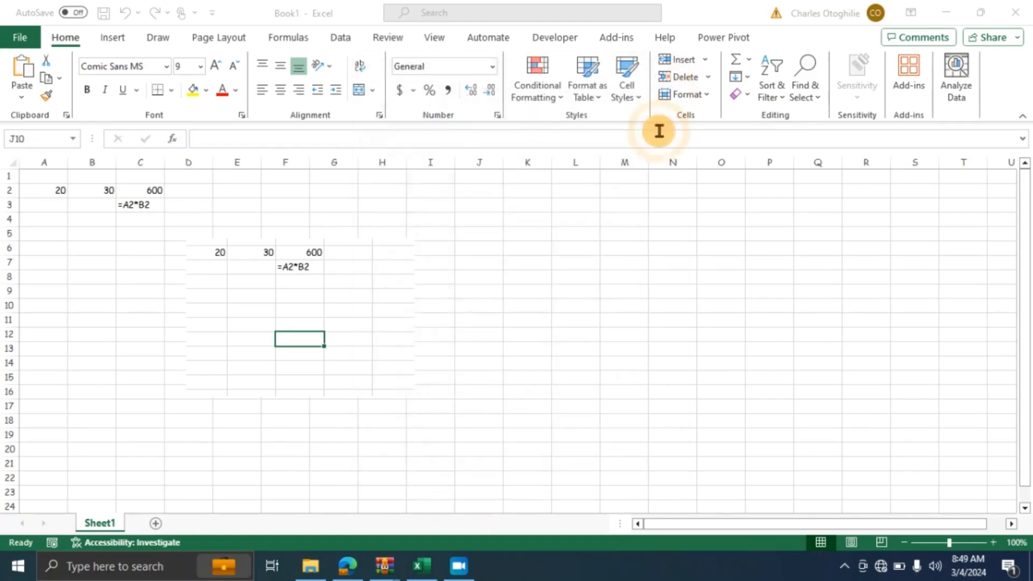
Start ZoomIt's Draw mode and draw two orange arrows, a short one near J21 and a vertical one pointing up at the 20 in A2
{"action": "left_click", "coordinate": [845, 568]}
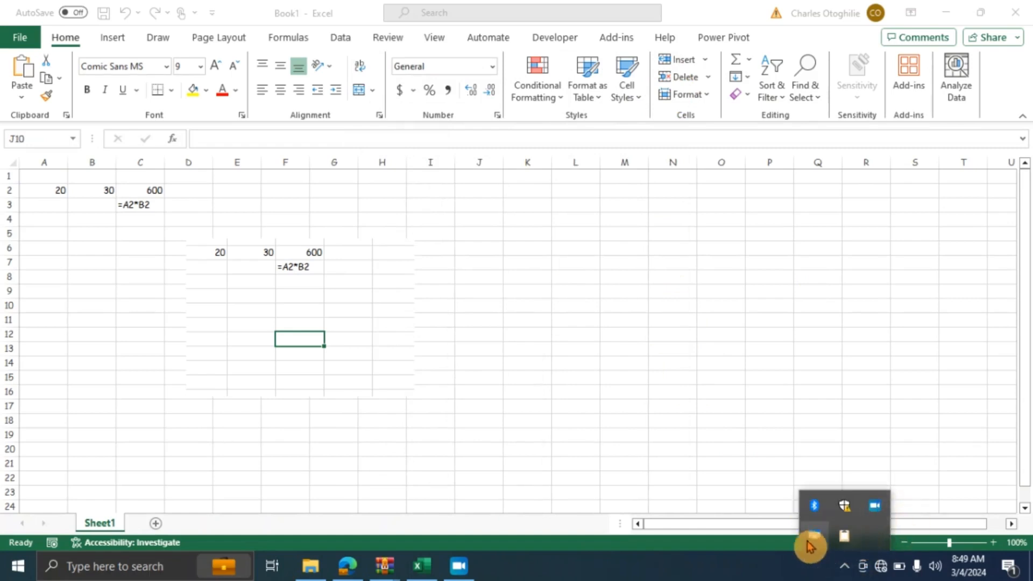
{"action": "right_click", "coordinate": [811, 542]}
{"action": "left_click", "coordinate": [855, 472]}
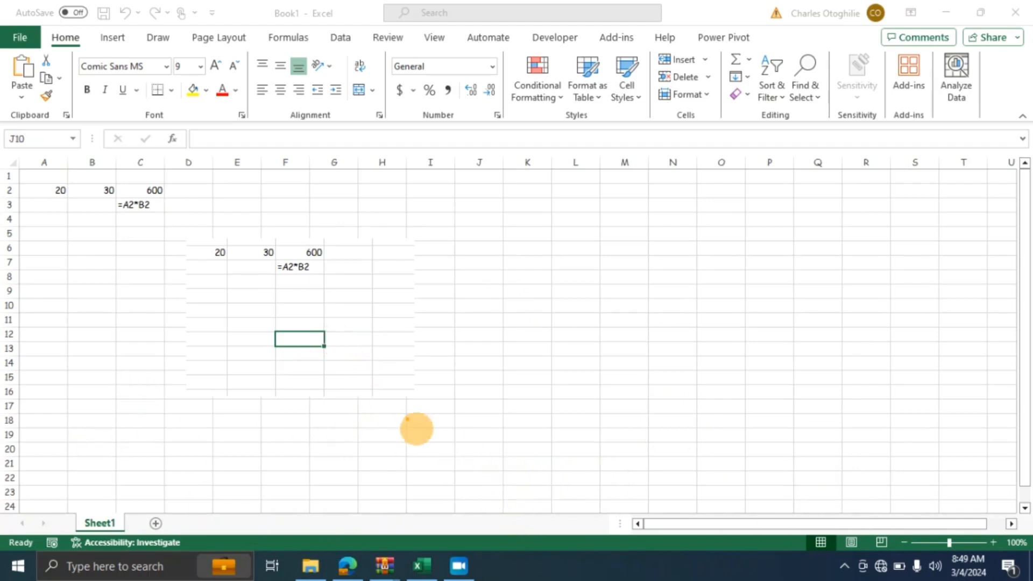
{"action": "left_click_drag", "start_coordinate": [478, 470], "coordinate": [515, 479]}
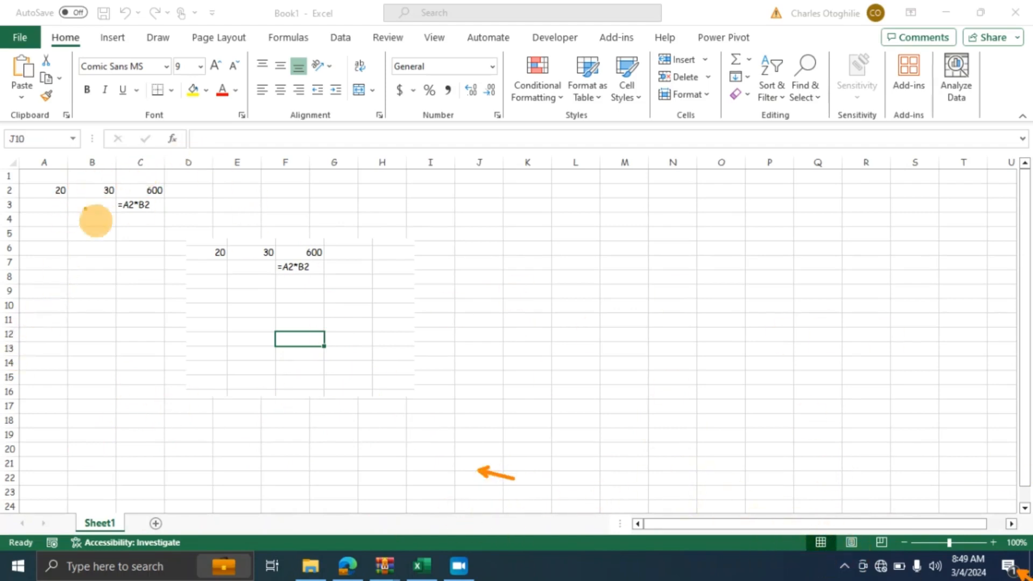
{"action": "mouse_move", "coordinate": [62, 204]}
{"action": "left_mouse_down"}
{"action": "mouse_move", "coordinate": [61, 276]}
{"action": "mouse_move", "coordinate": [62, 263]}
{"action": "left_mouse_up"}
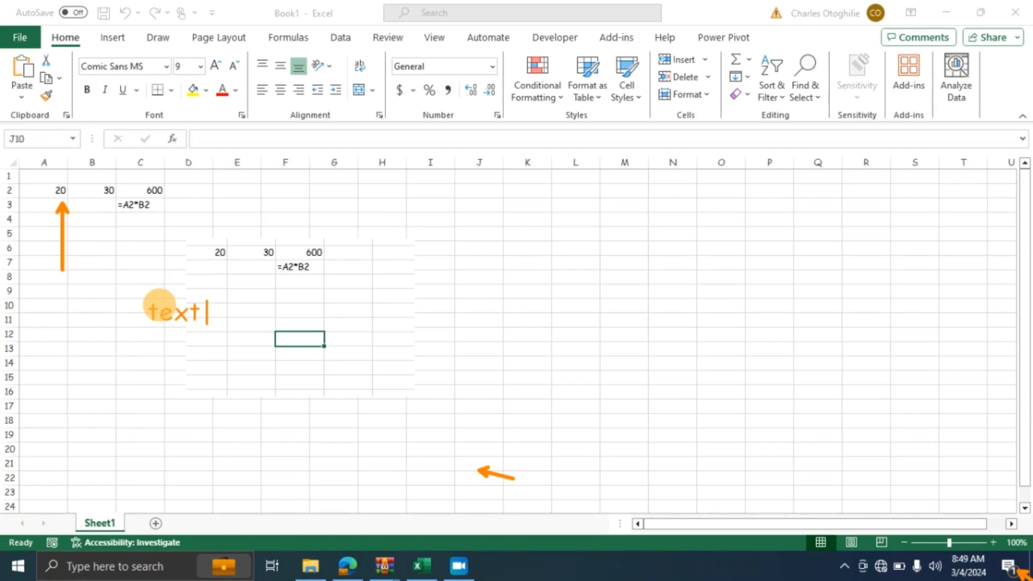
Add a larger orange "Text" below the "text" annotation and a small "Text" in the snip's outlined cell, and frame "text" with a rectangle
{"action": "key", "text": "Return"}
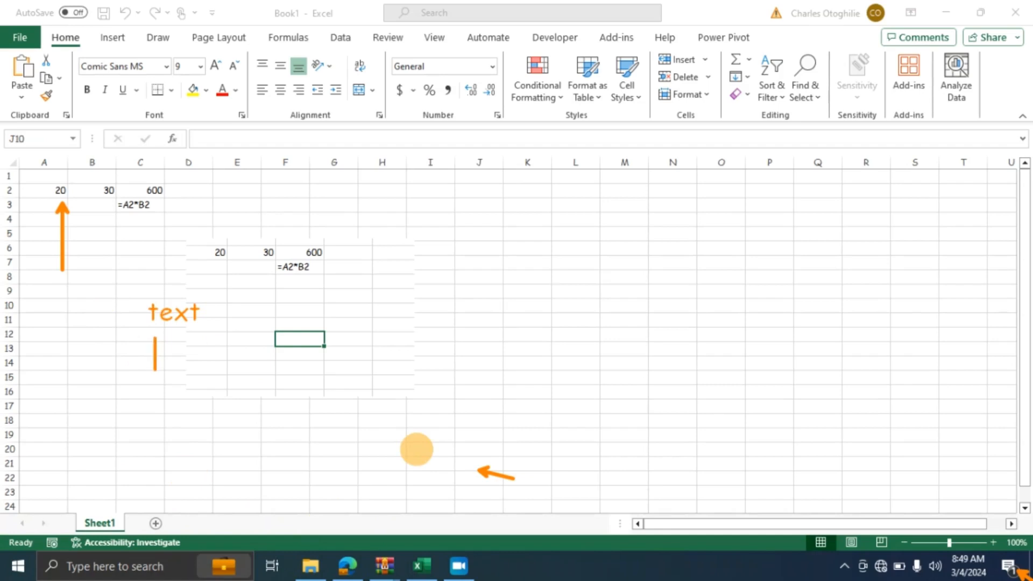
{"action": "scroll", "coordinate": [417, 450], "scroll_direction": "up", "scroll_amount": 6}
{"action": "type", "text": "Text"}
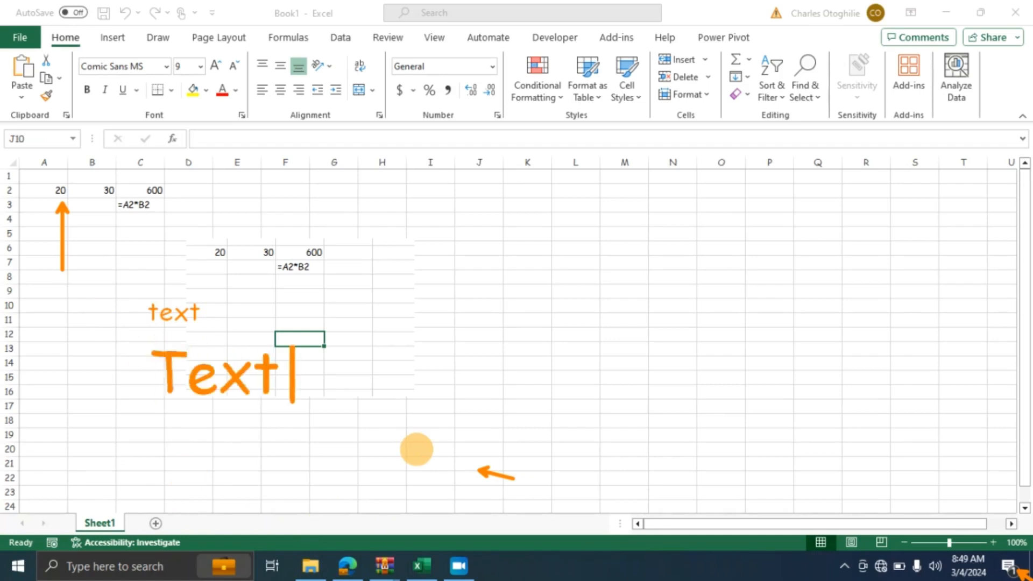
{"action": "scroll", "coordinate": [447, 398], "scroll_direction": "down", "scroll_amount": 6}
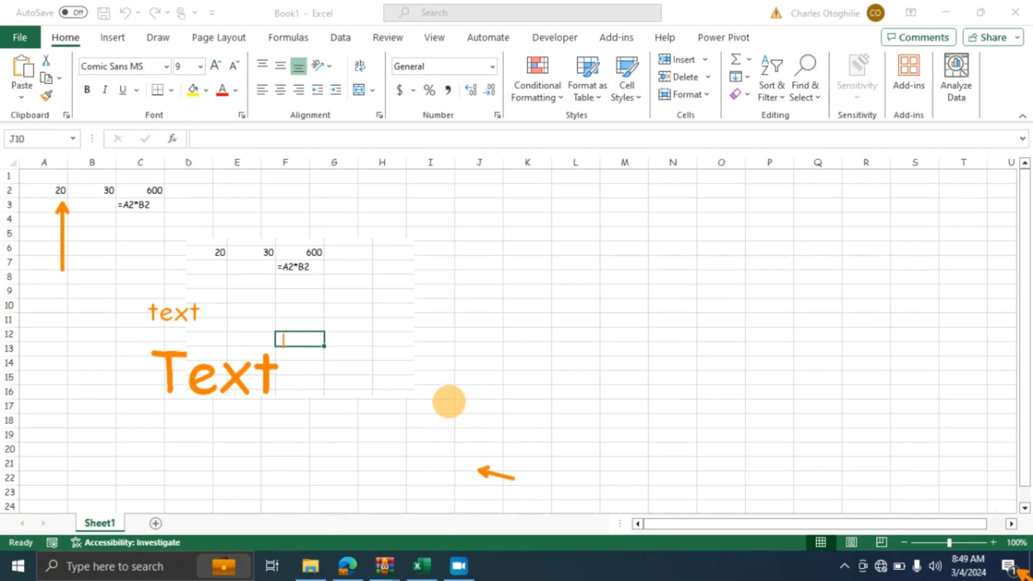
{"action": "type", "text": "Text"}
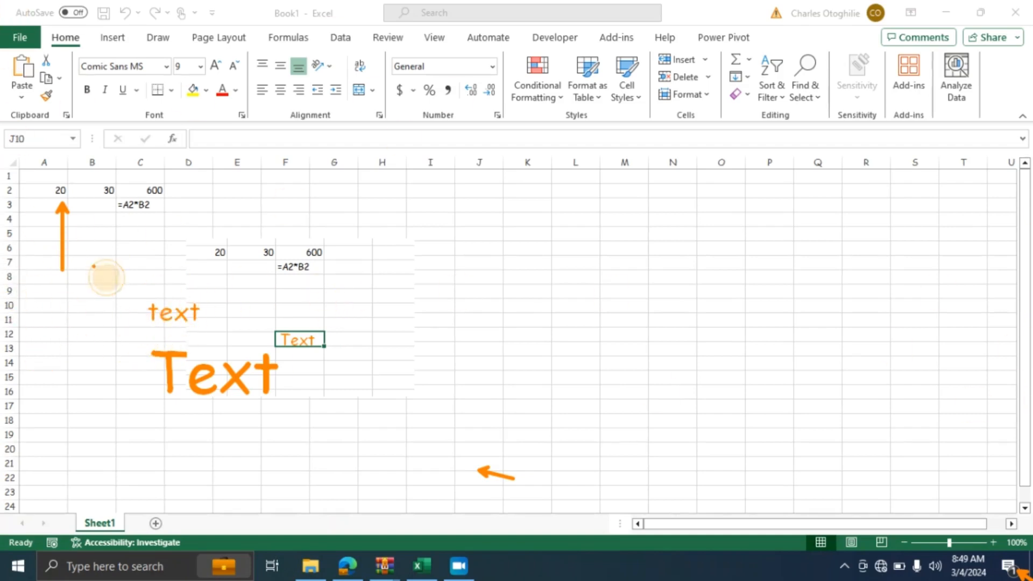
{"action": "mouse_move", "coordinate": [92, 265]}
{"action": "left_mouse_down"}
{"action": "mouse_move", "coordinate": [219, 283]}
{"action": "mouse_move", "coordinate": [241, 323]}
{"action": "mouse_move", "coordinate": [240, 348]}
{"action": "left_mouse_up"}
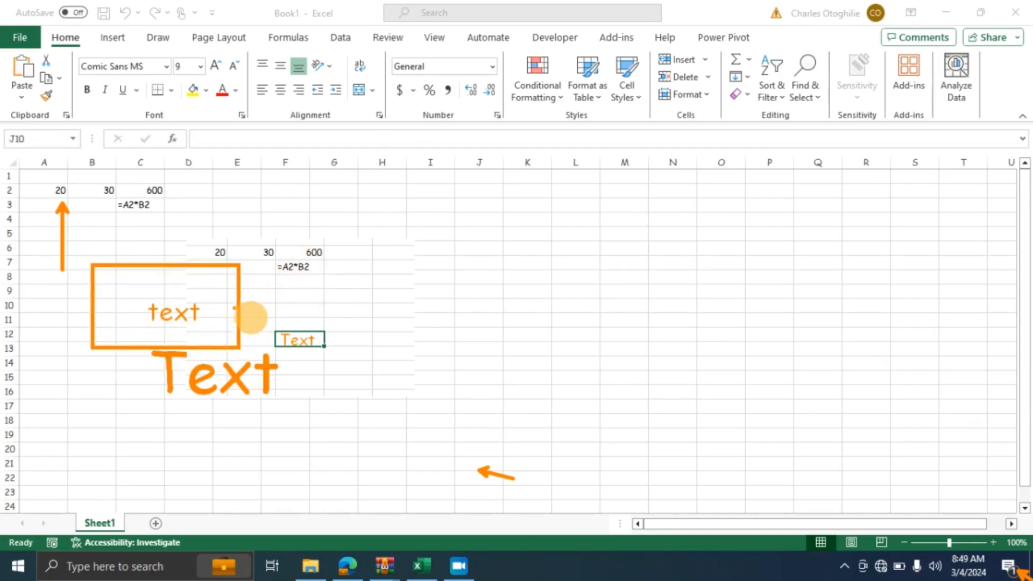